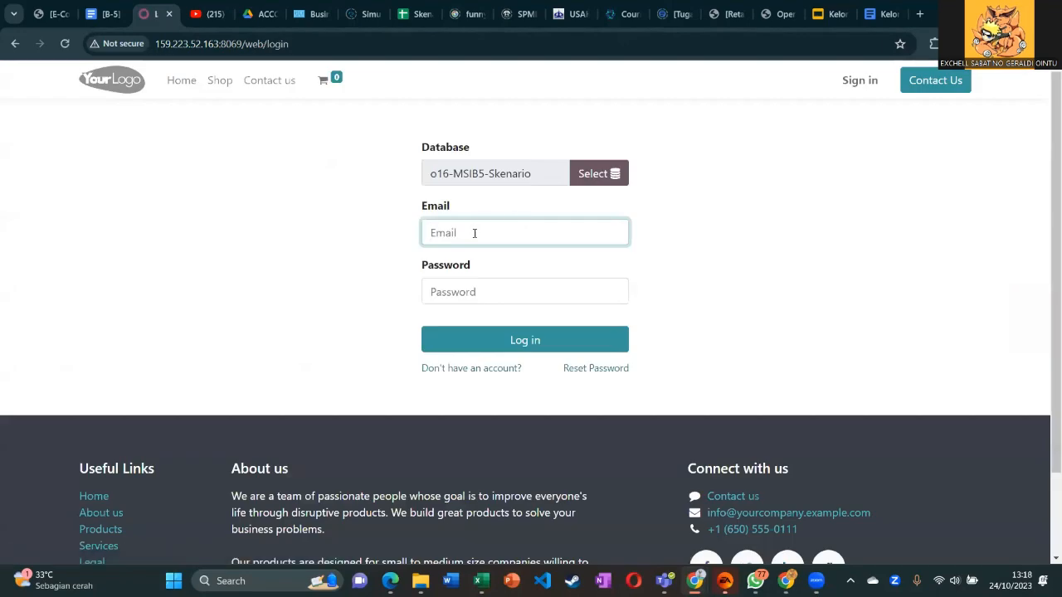
Sign in to Odoo with the saved administrator login and its account password.
click(599, 216)
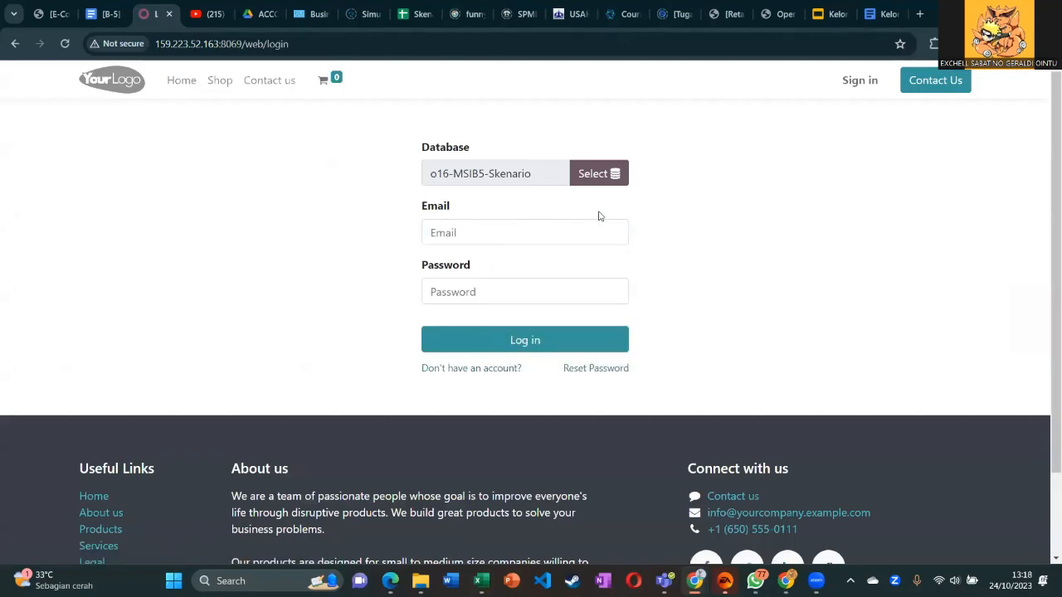
click(500, 242)
click(505, 258)
click(502, 285)
text(a)
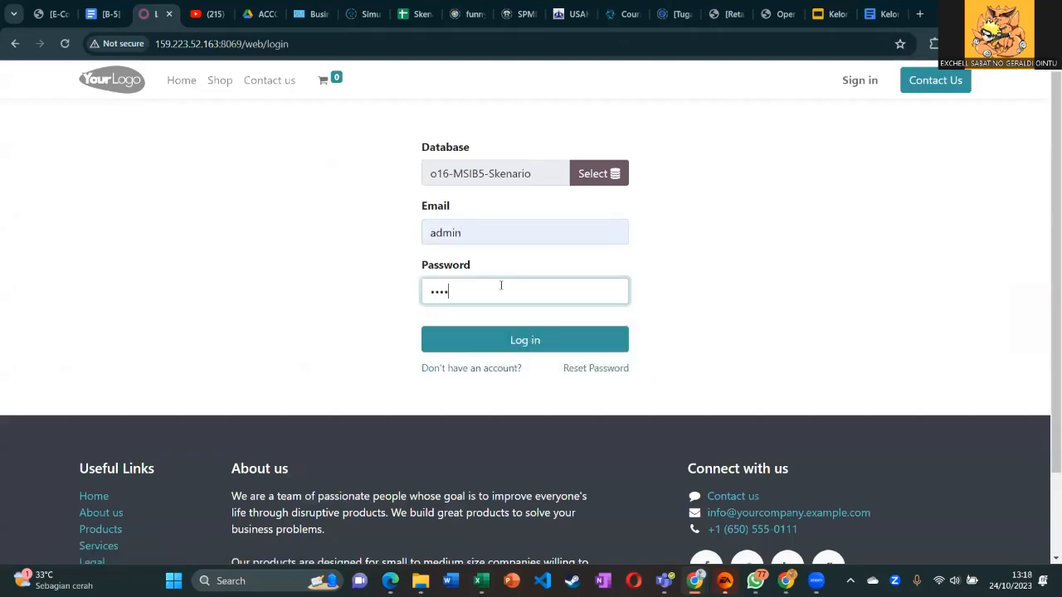
text(dmin)
key(Return)
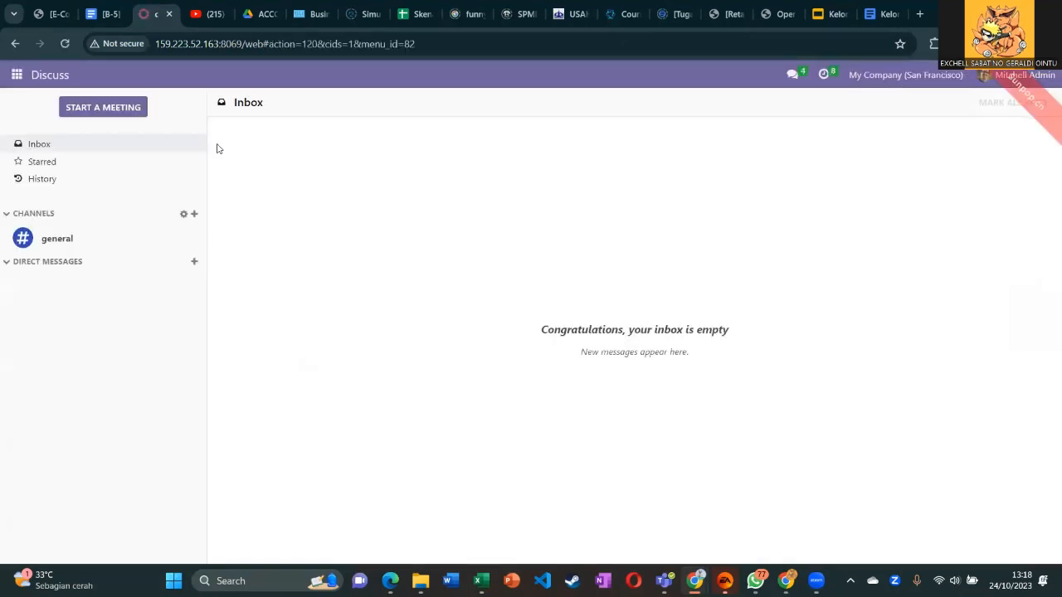
click(16, 73)
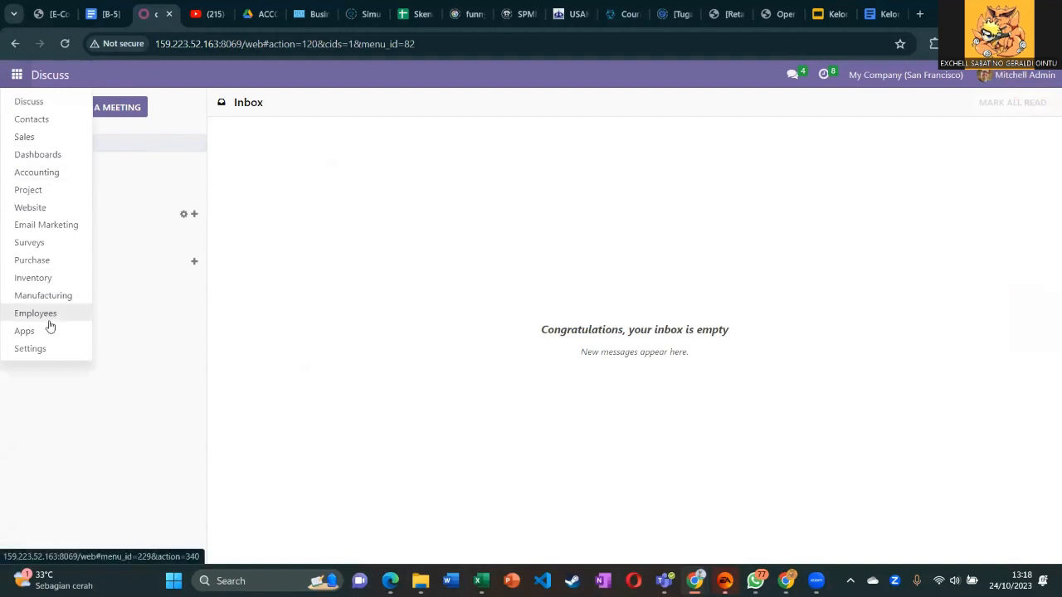
Show the Users list via Settings > Users & Companies, beside the IMPOR DATA SECURITY MATRIX workbook.
click(31, 349)
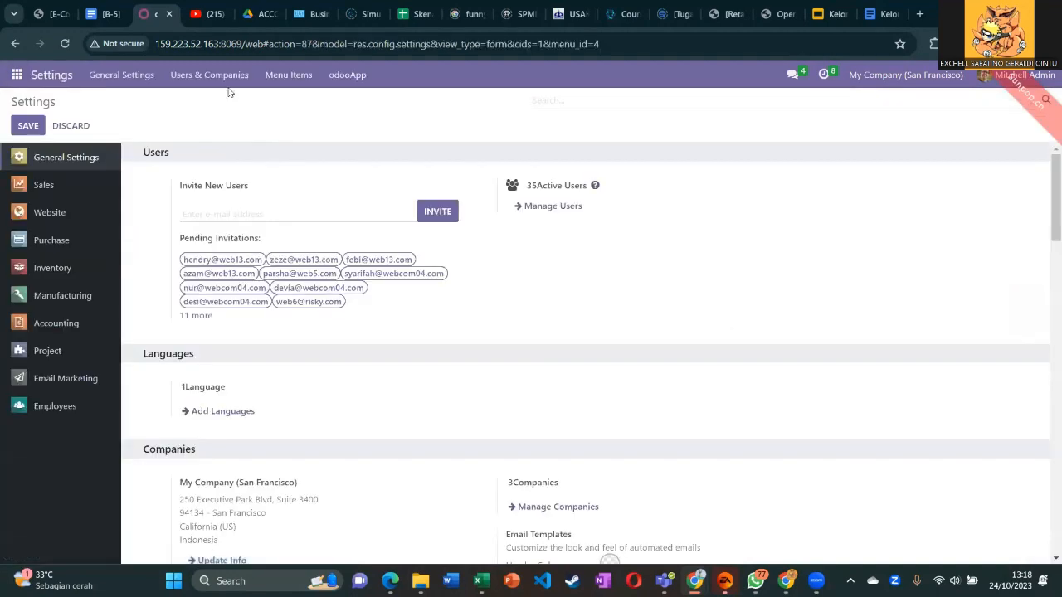
click(222, 80)
click(221, 102)
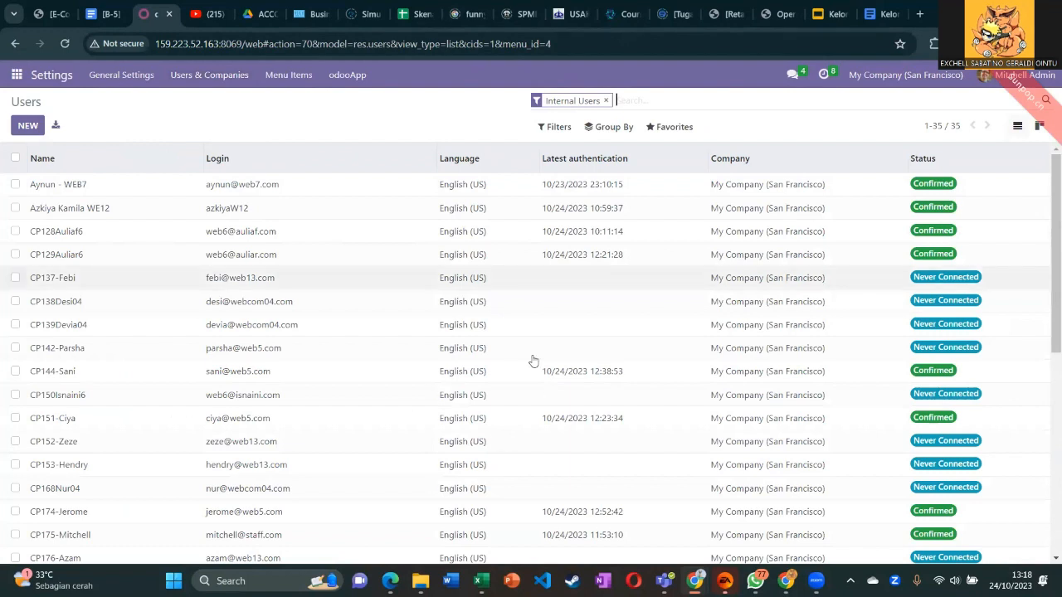
click(485, 579)
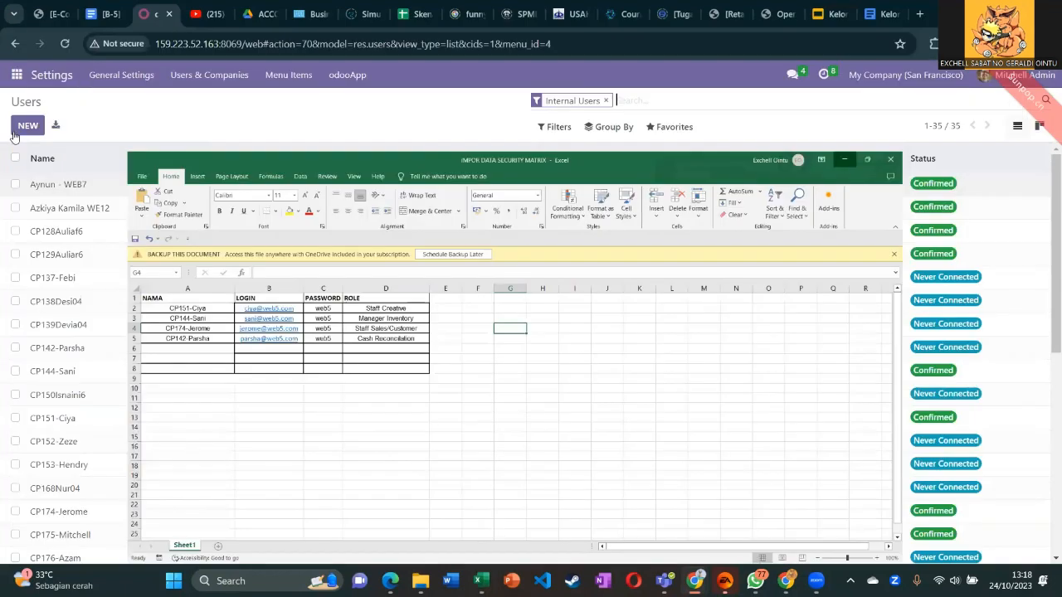
Test-import IMPOR DATA SECURITY MATRIX.xlsx from Documents into Users, then return to the Users list.
click(683, 178)
click(43, 126)
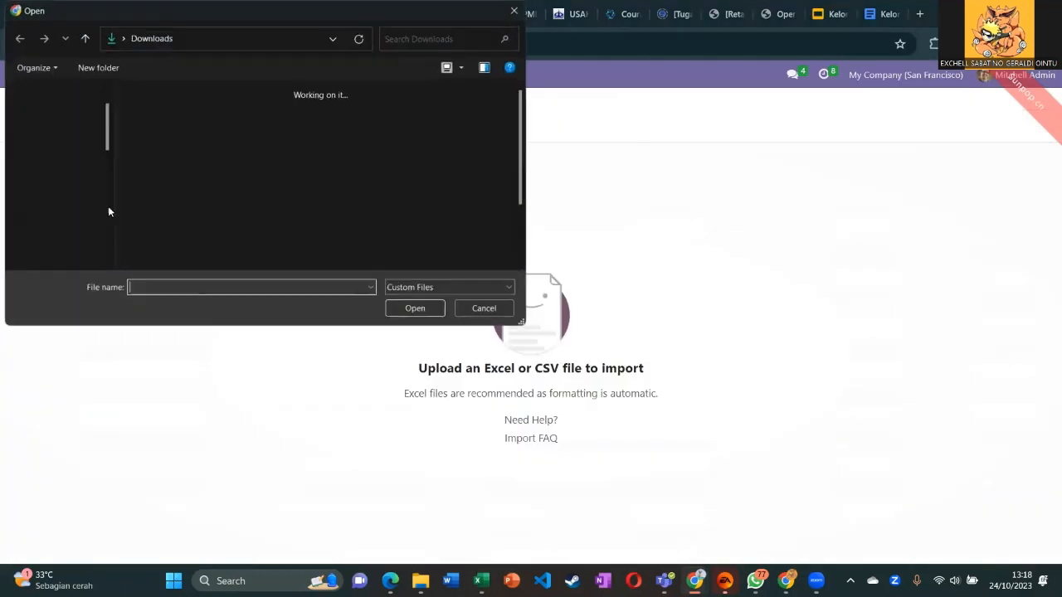
click(63, 177)
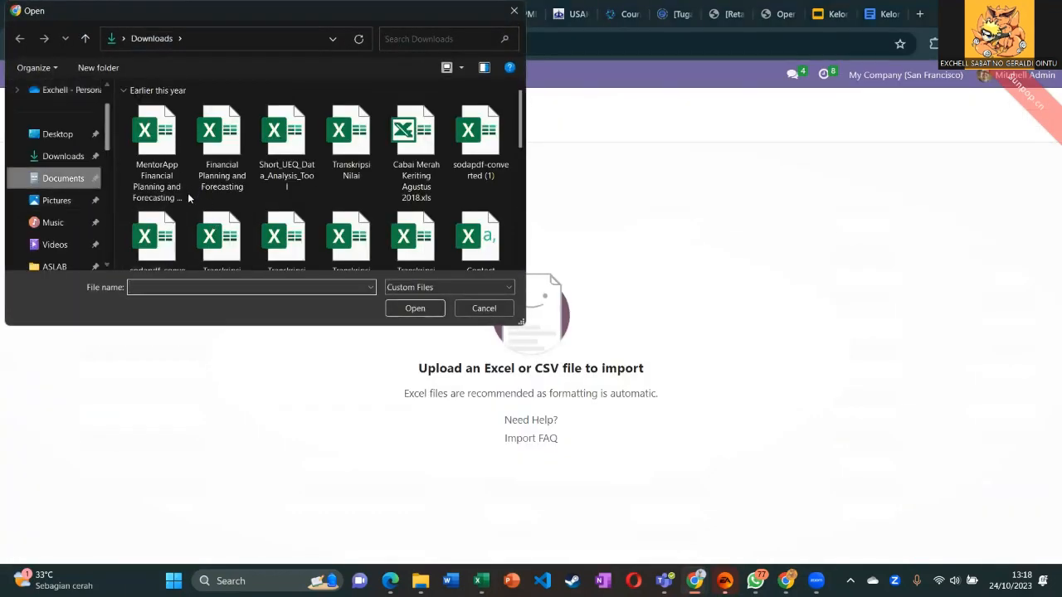
scroll(191, 204, down, 5)
click(200, 204)
click(415, 308)
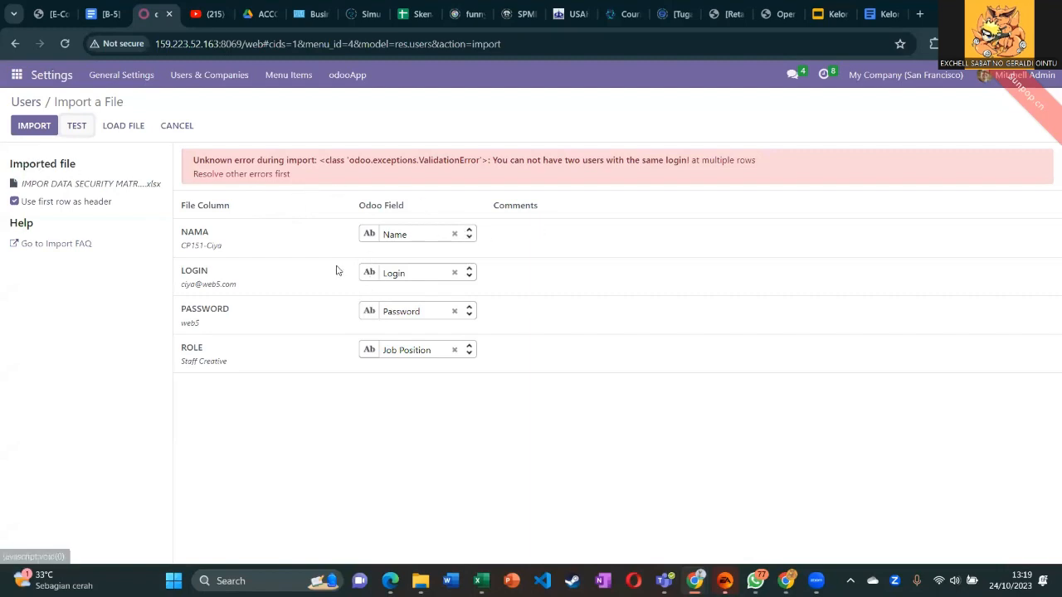
click(28, 106)
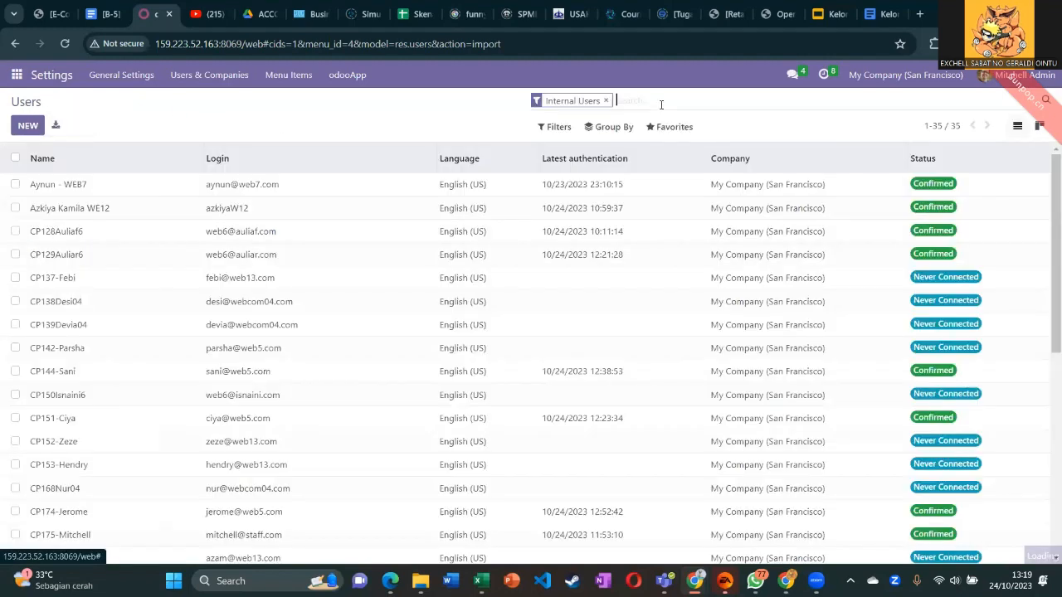
Filter the Users list to 'web5' logins, then switch to the Skenario spreadsheet.
text(web5)
key(Return)
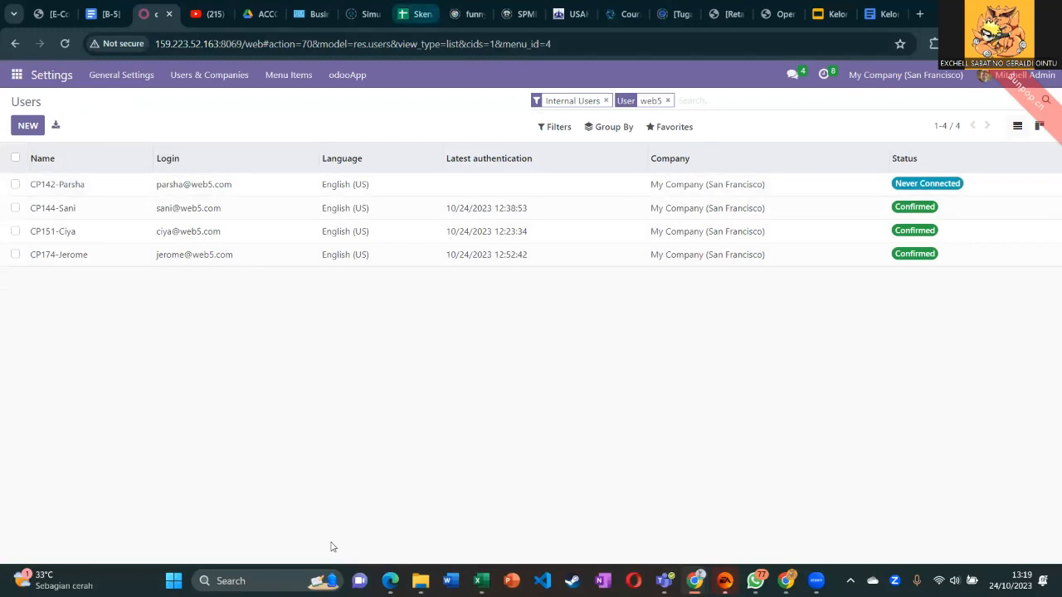
key(ctrl+8)
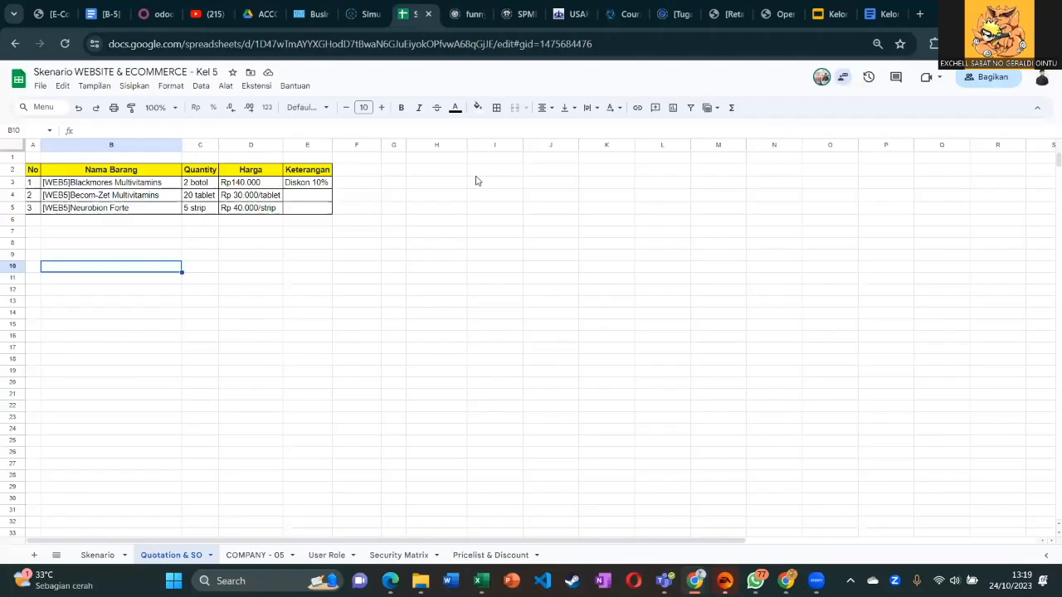
Check the User Role sheet, then review the first web5 user's access rights.
click(504, 174)
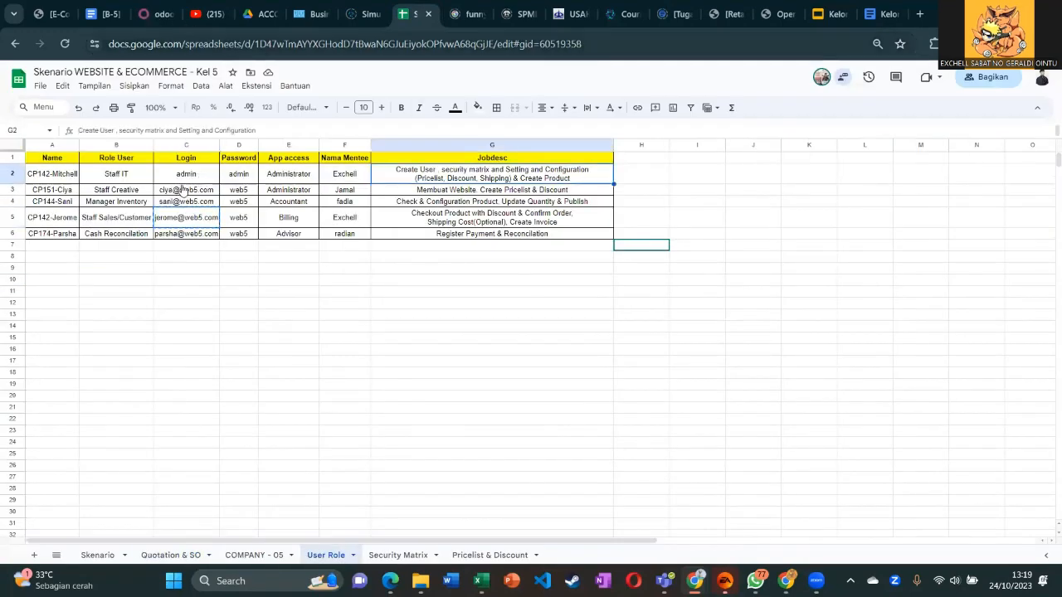
key(ctrl+3)
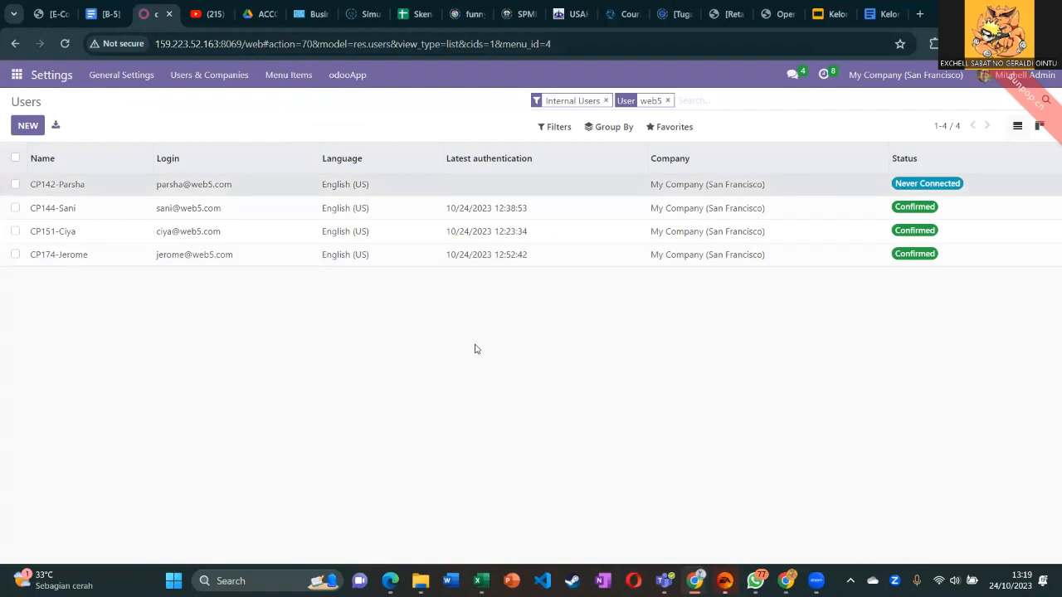
click(477, 184)
scroll(484, 268, down, 1)
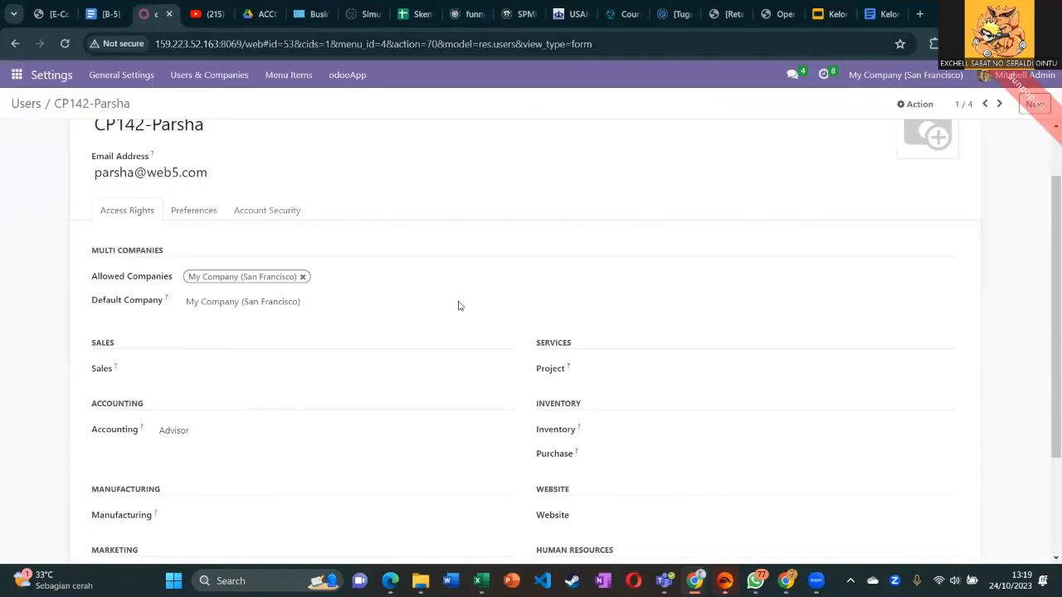
scroll(457, 304, down, 2)
scroll(458, 306, down, 1)
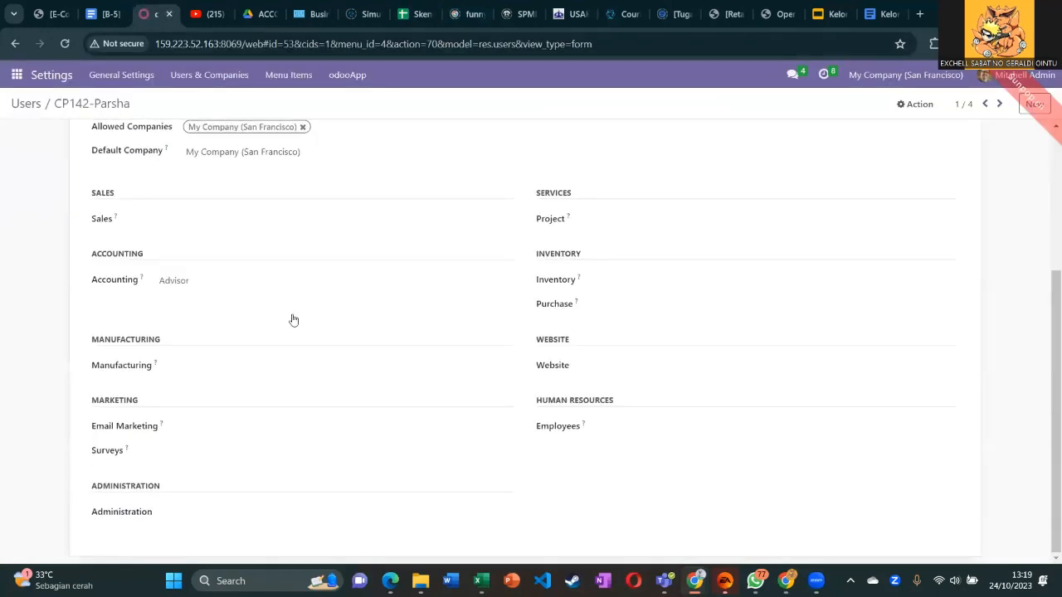
scroll(154, 348, up, 1)
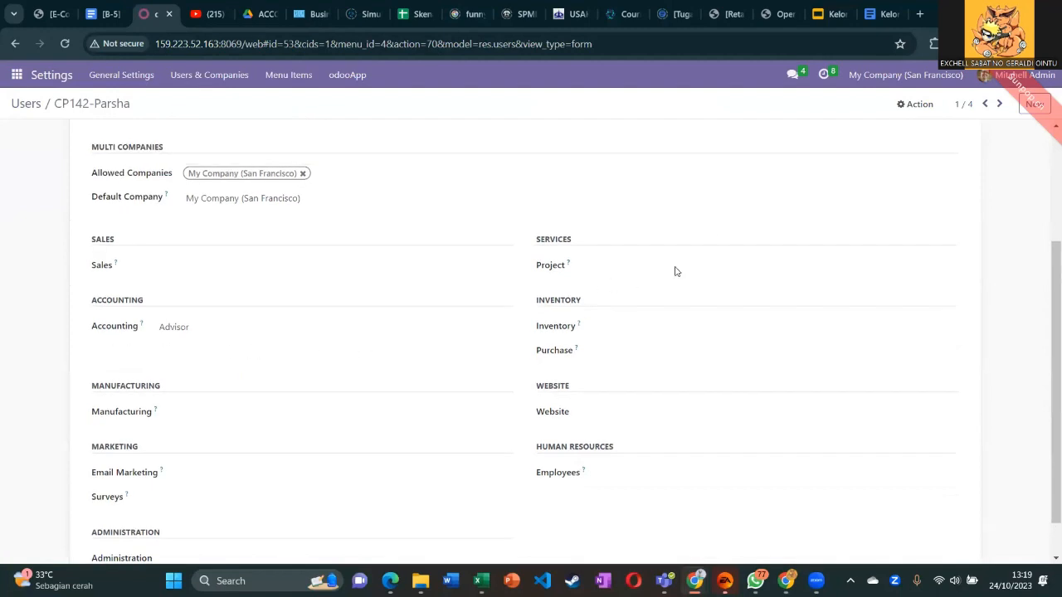
Step through the remaining web5 users' access rights and compare with the User Role sheet.
click(999, 104)
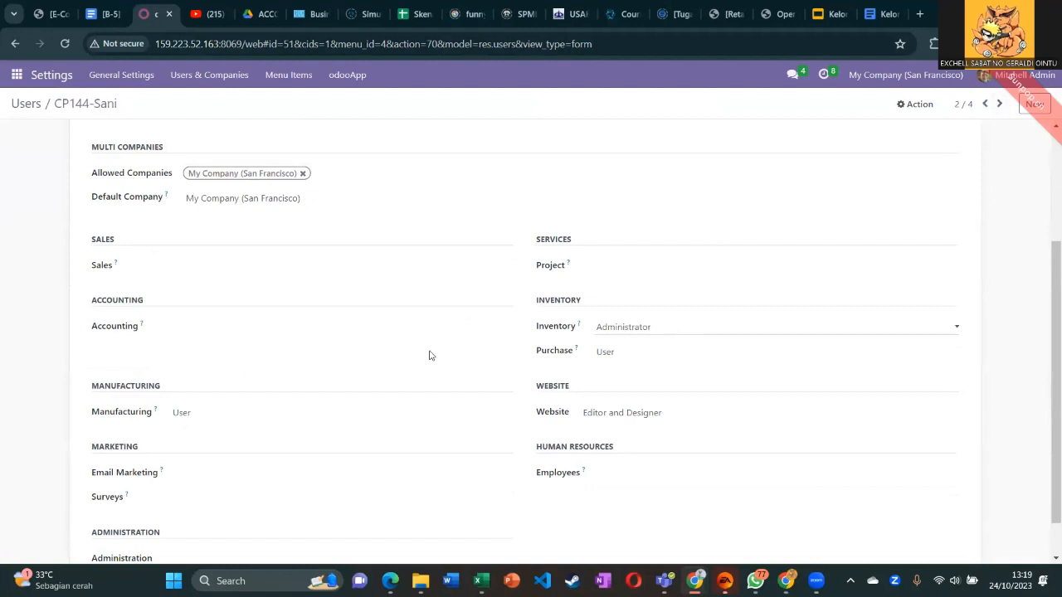
scroll(391, 194, down, 1)
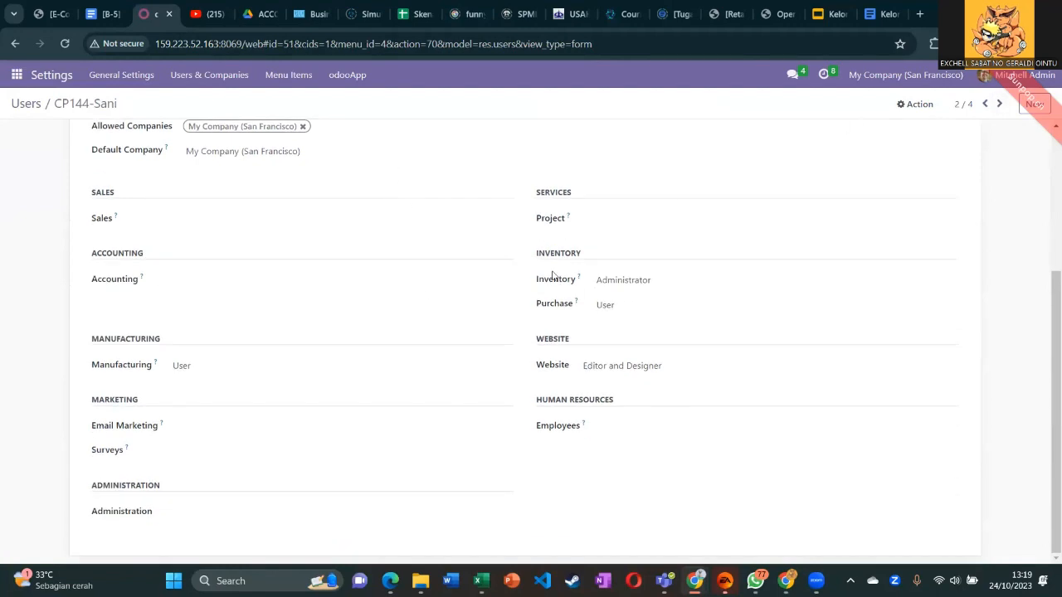
click(998, 106)
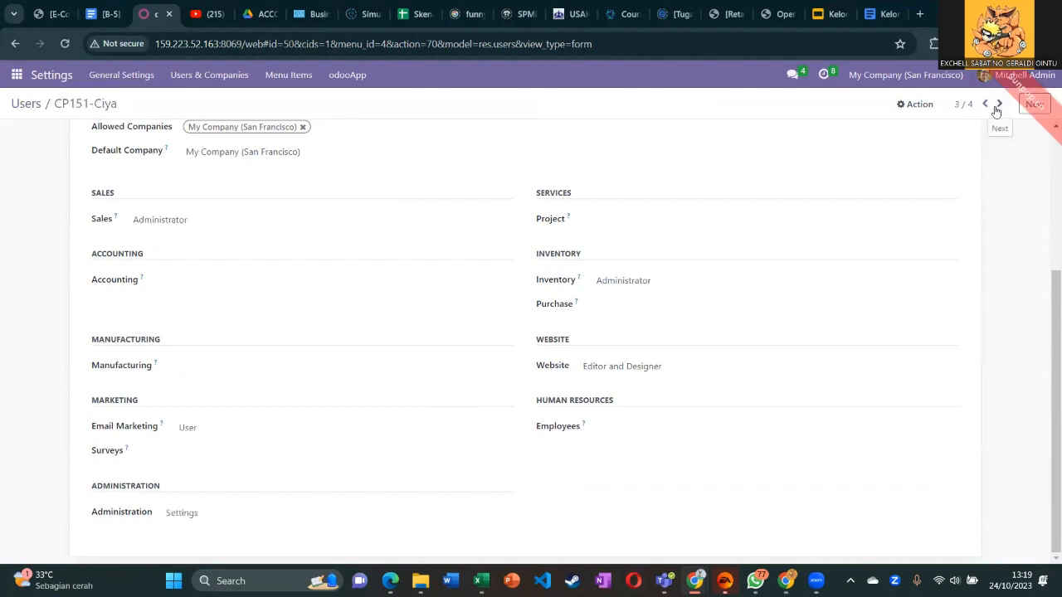
click(998, 105)
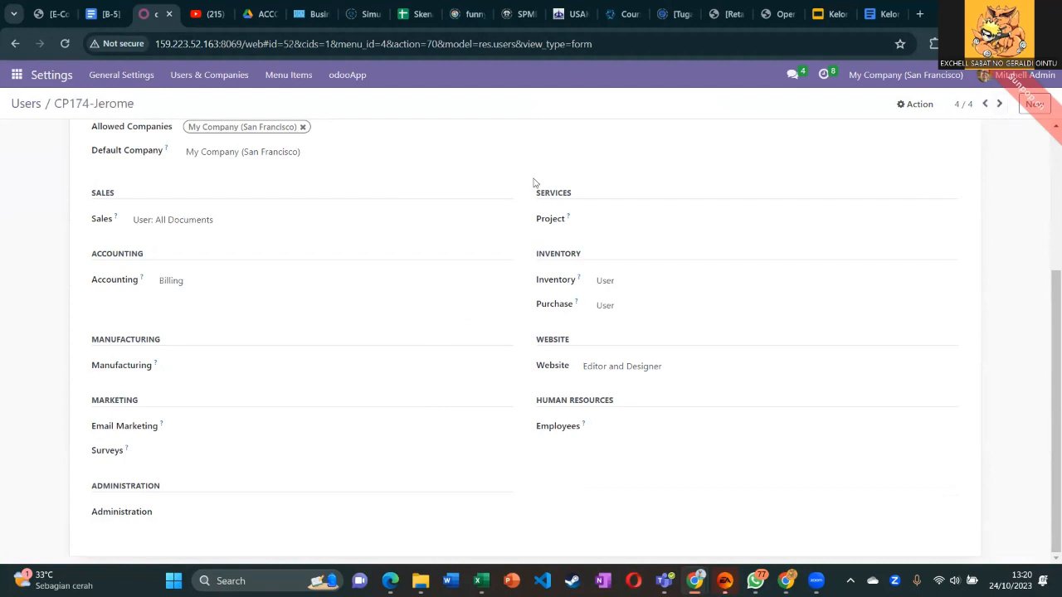
scroll(514, 176, up, 5)
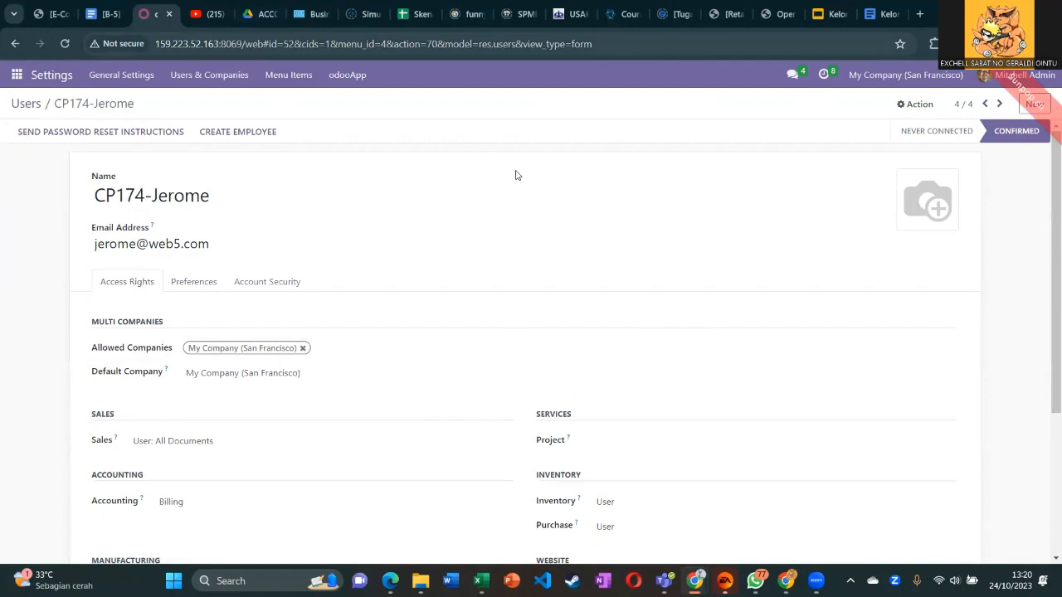
key(ctrl+8)
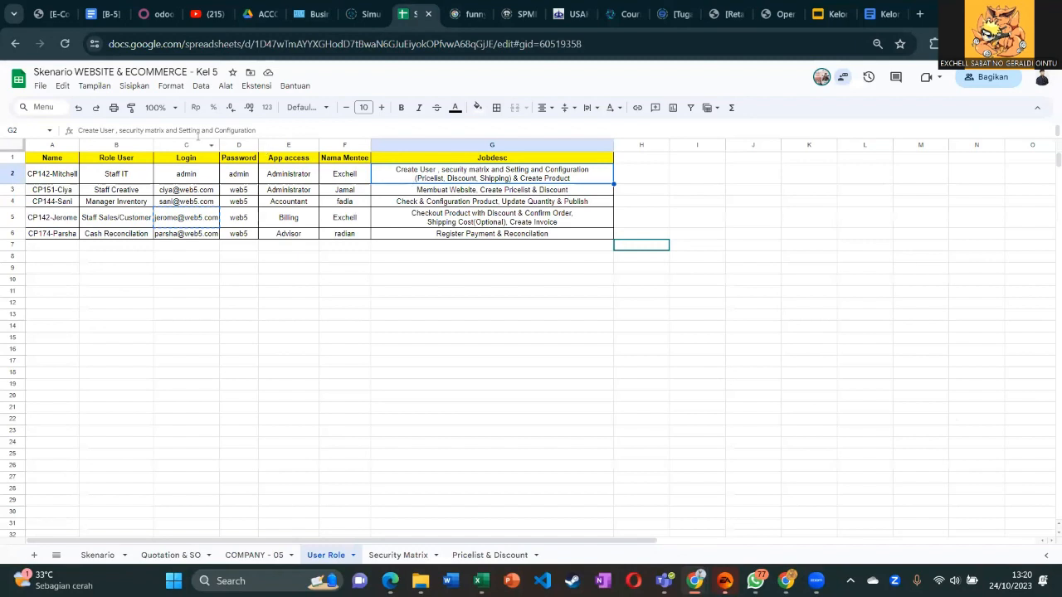
key(ctrl+3)
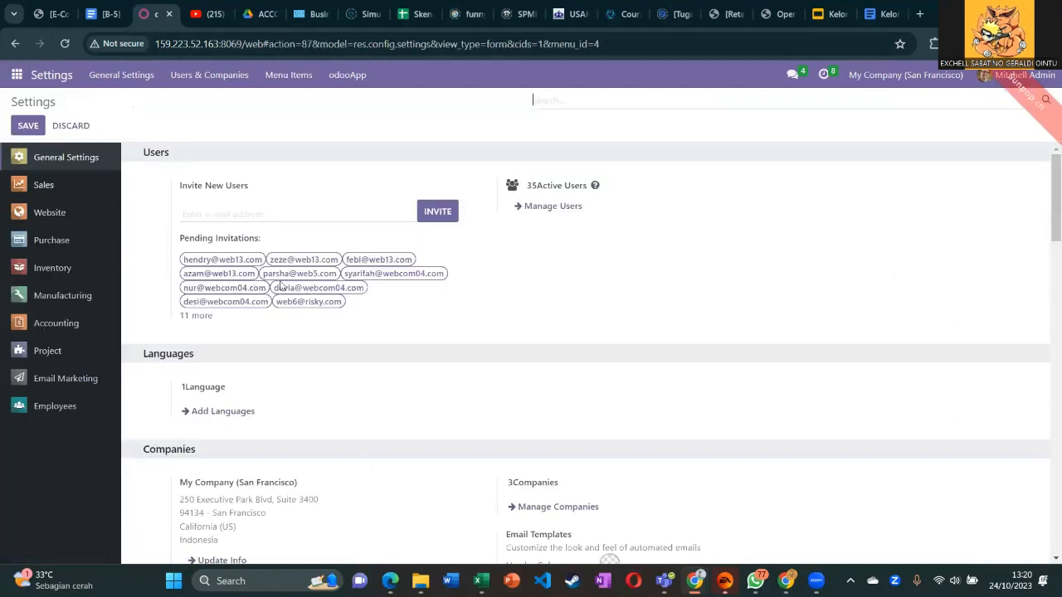
Scroll through the Website settings page to review its options.
scroll(441, 370, down, 10)
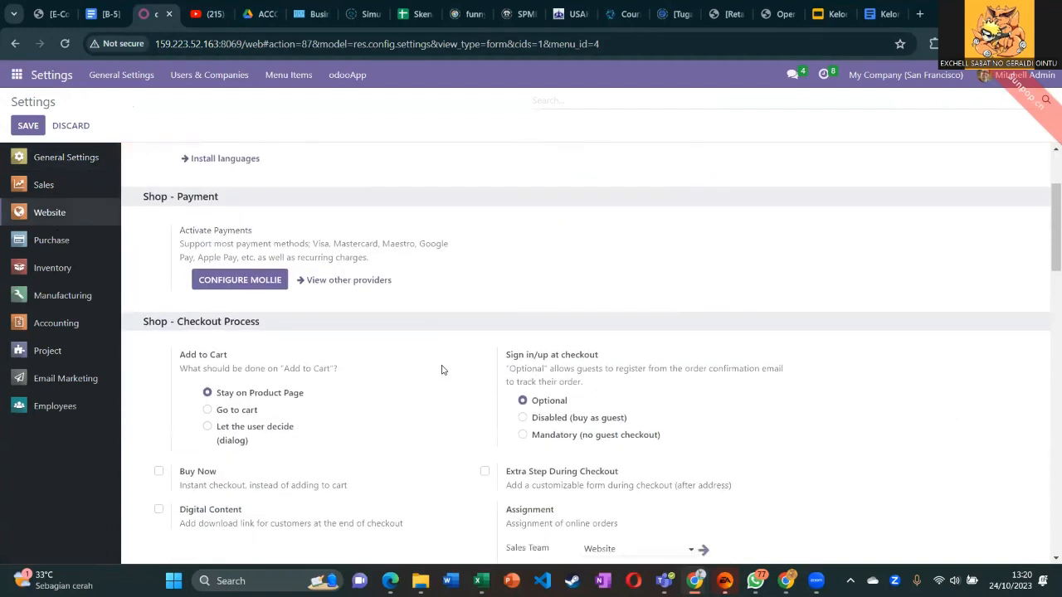
scroll(441, 370, down, 2)
scroll(486, 398, down, 2)
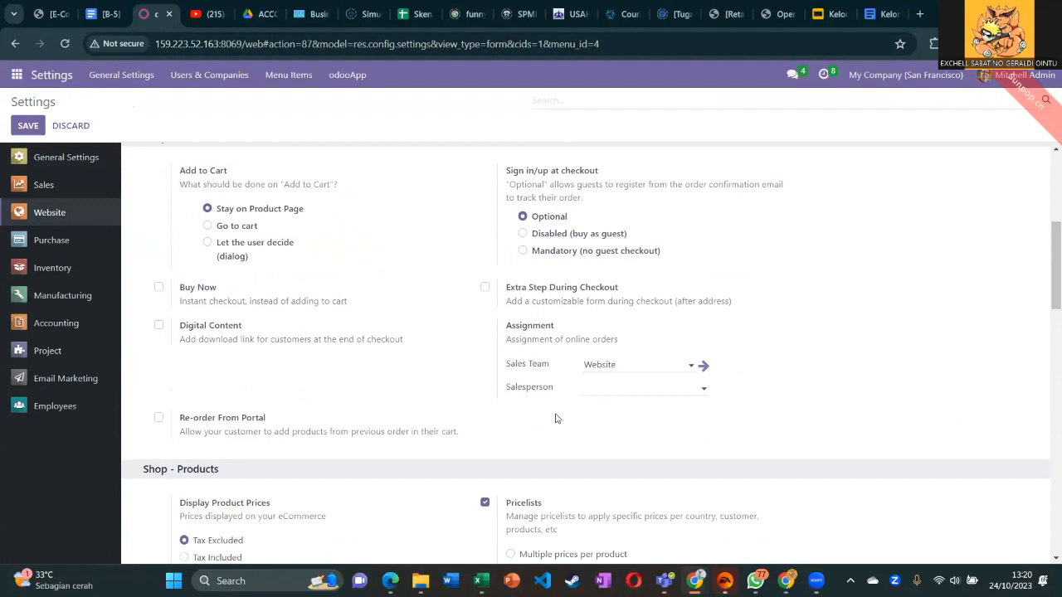
scroll(557, 421, down, 2)
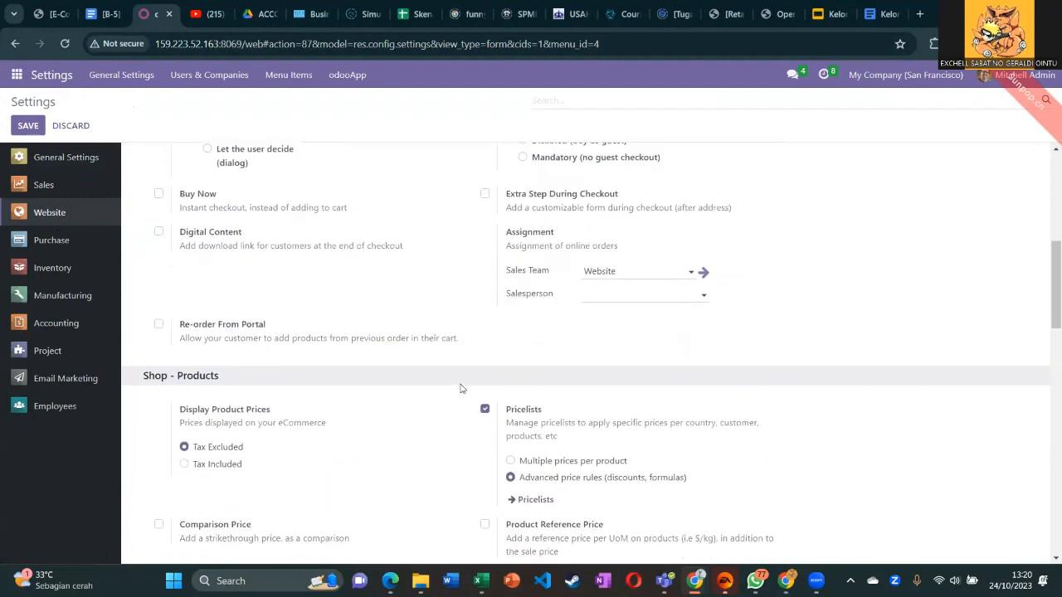
scroll(498, 384, down, 5)
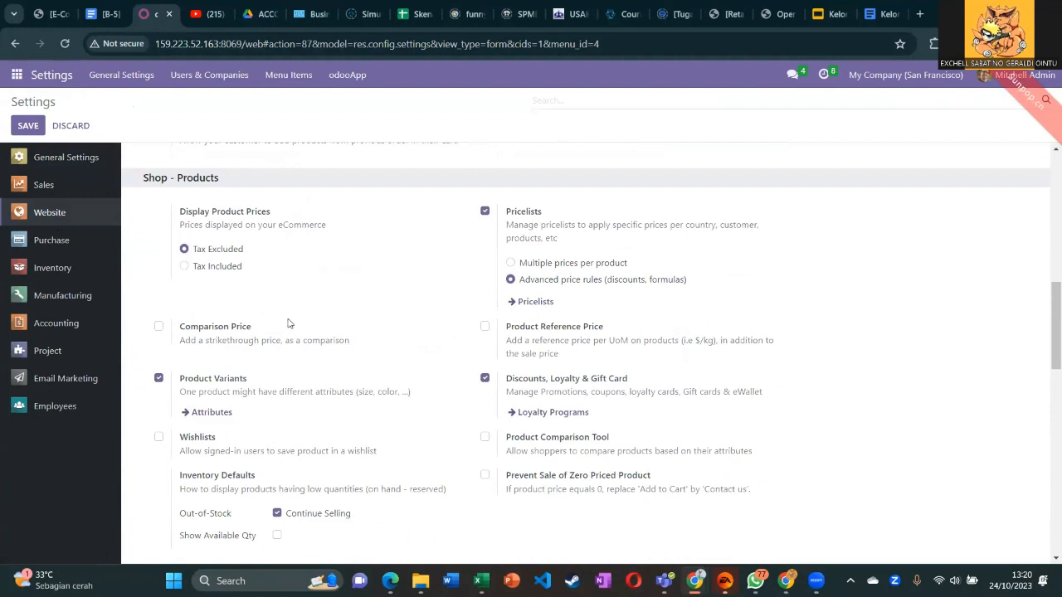
scroll(434, 311, down, 4)
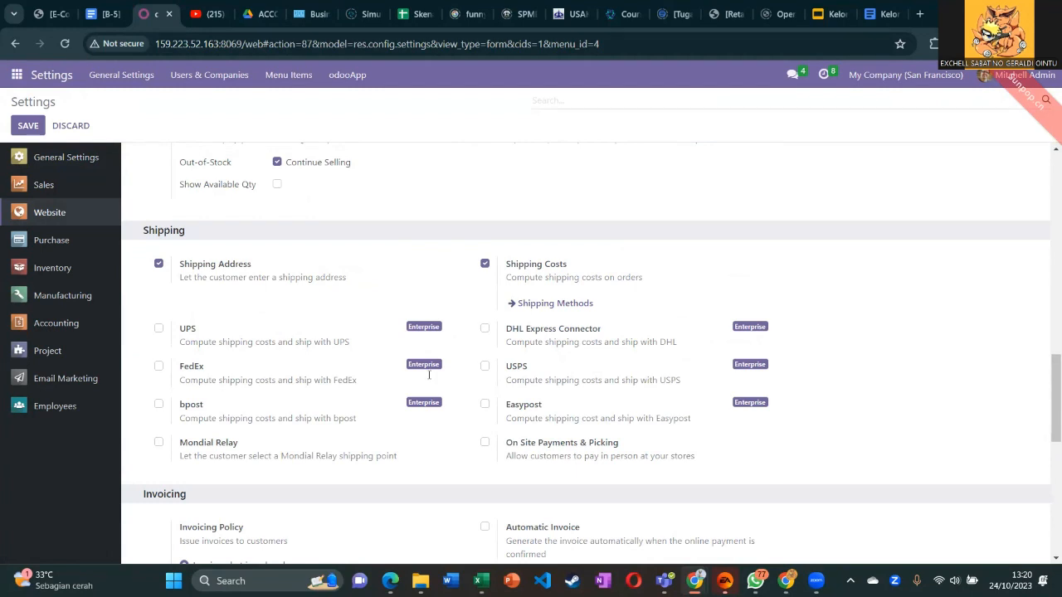
scroll(269, 186, down, 3)
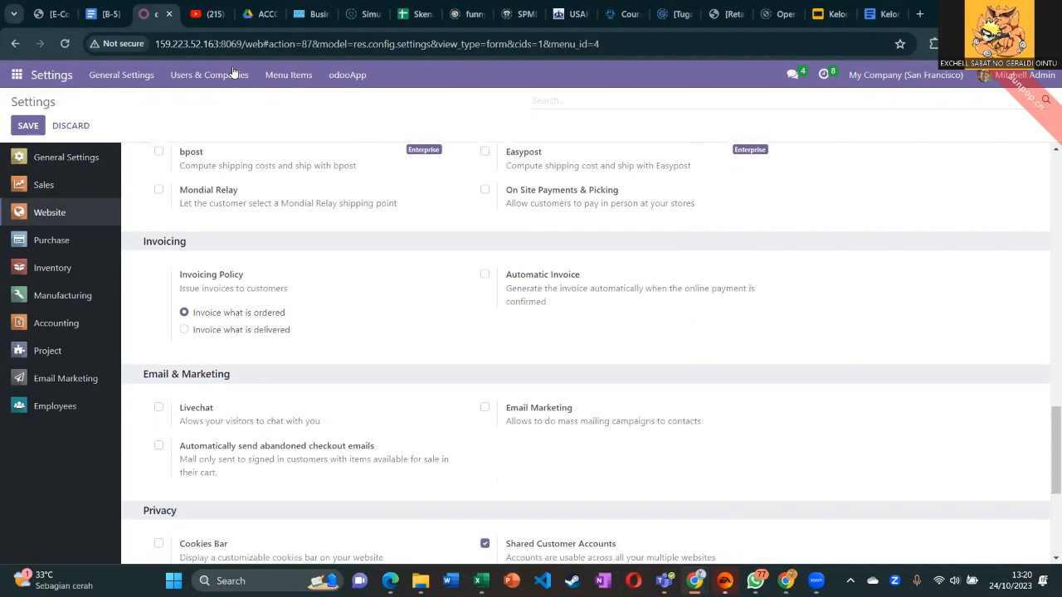
scroll(399, 149, up, 3)
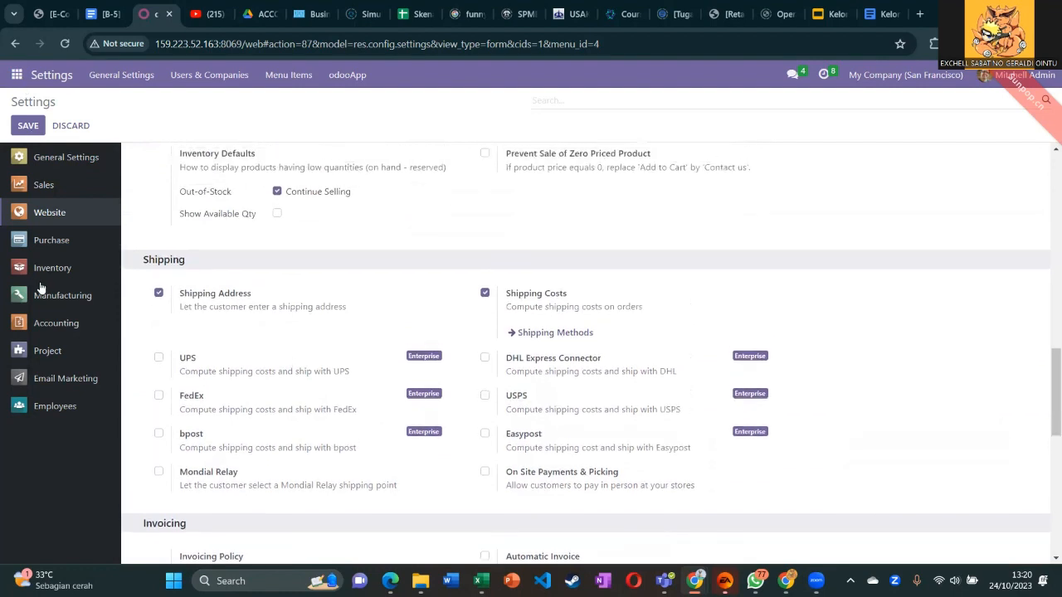
scroll(220, 270, up, 4)
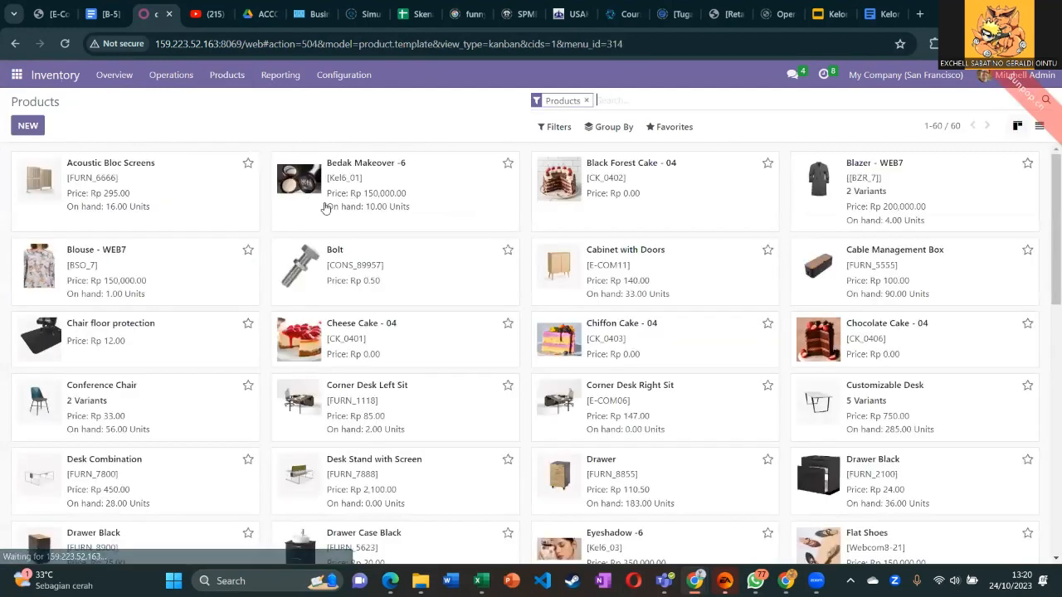
Search products for 'web5' to list the three WEB5 medicines, then switch to the Skenario sheet.
click(27, 128)
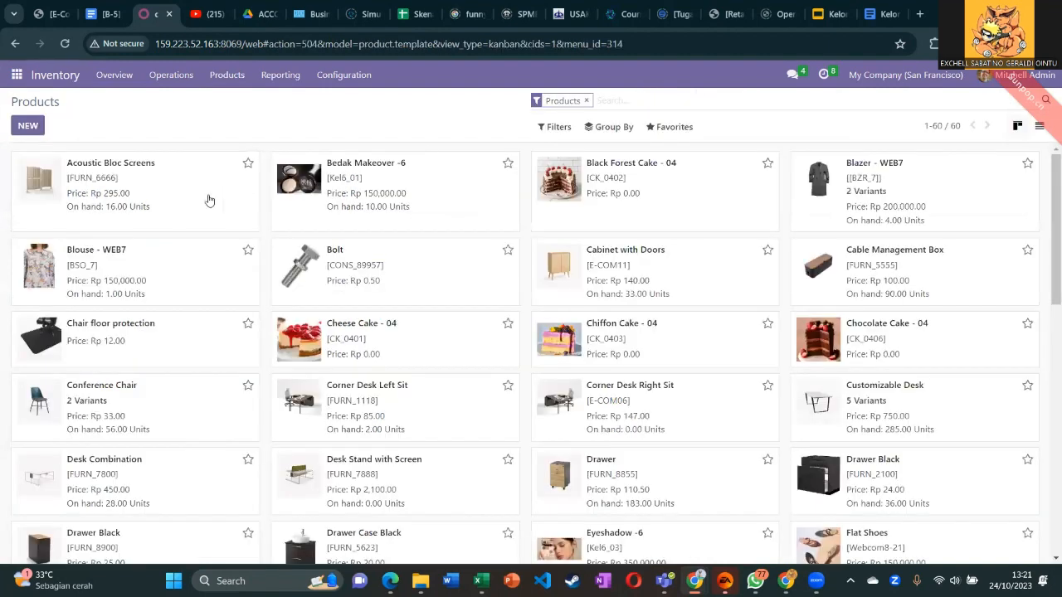
text(web5)
key(Return)
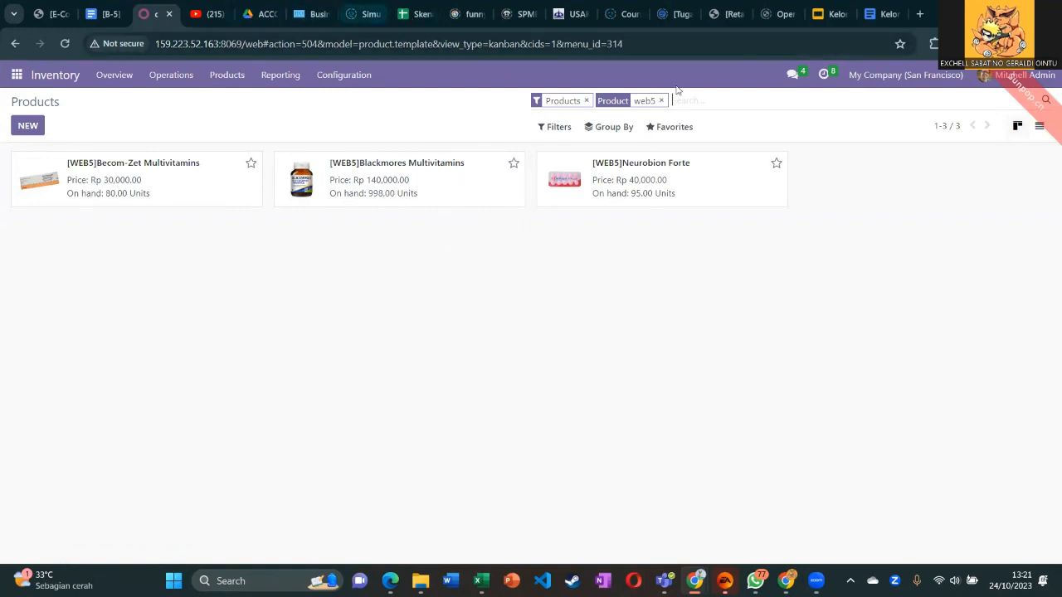
key(ctrl+8)
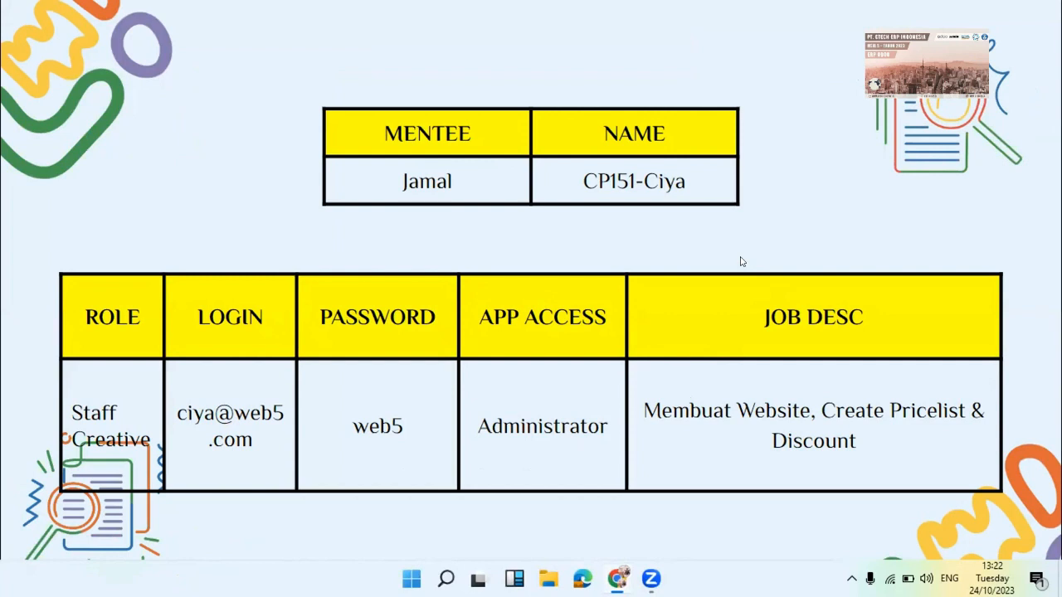
Return to Odoo and open the Website app on the Pelita Farma homepage.
key(alt+Tab)
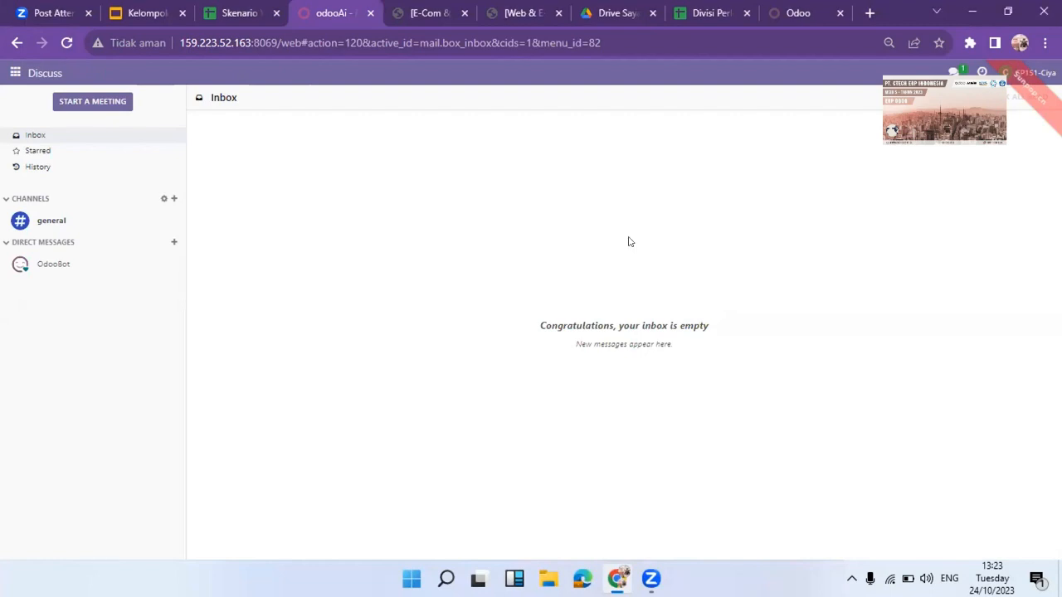
click(14, 72)
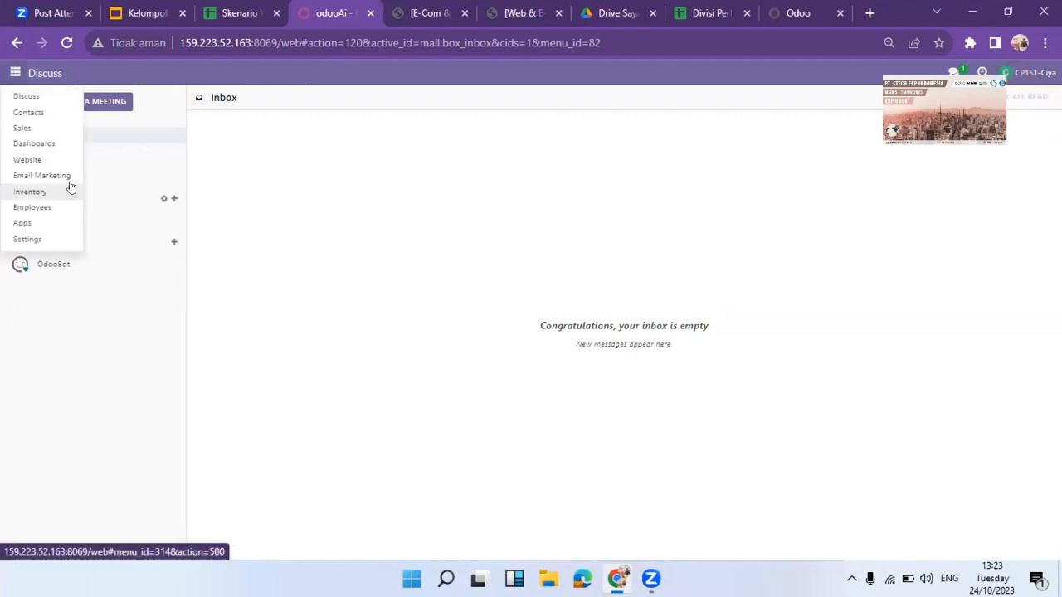
click(31, 161)
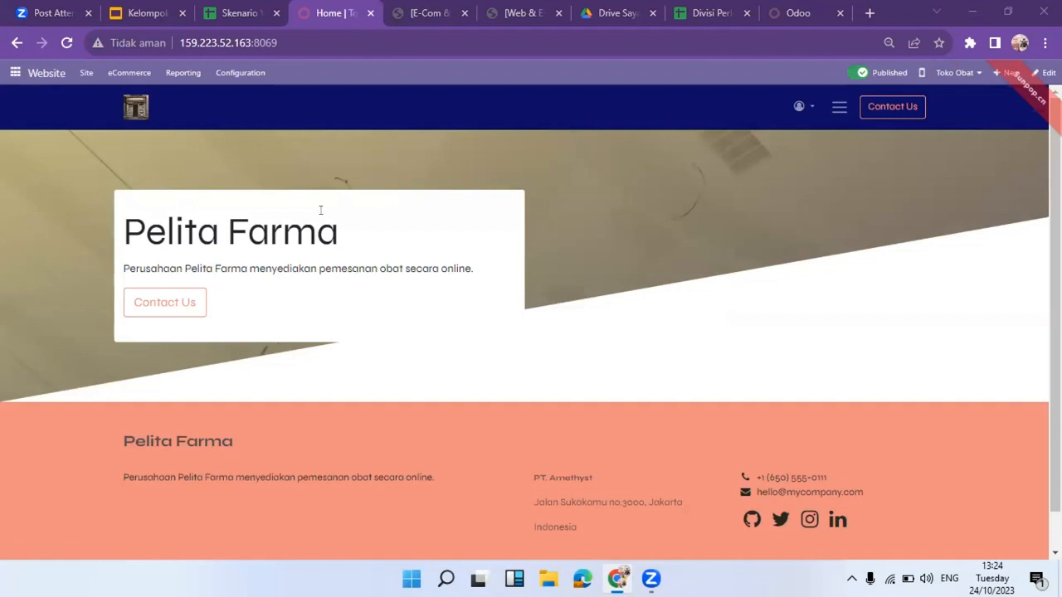
In Website settings, start a new website named 'Toko Obat'.
click(258, 77)
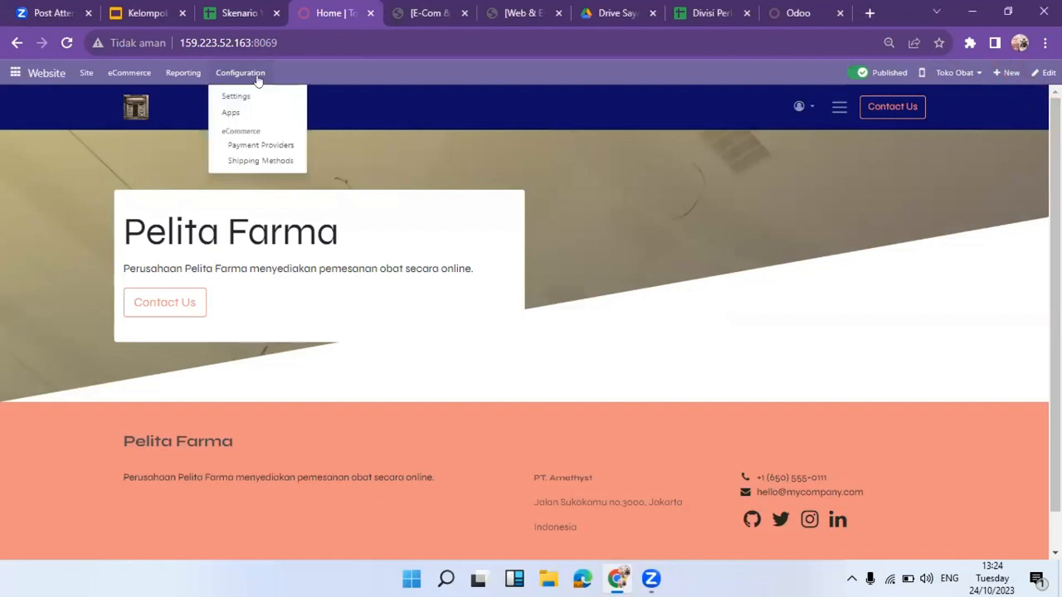
click(253, 97)
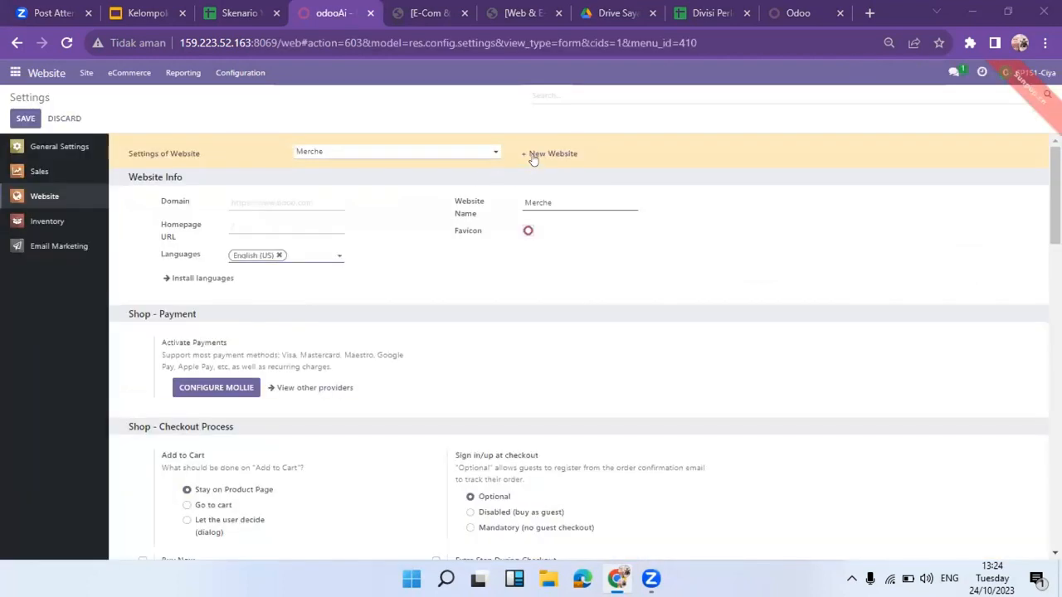
click(535, 157)
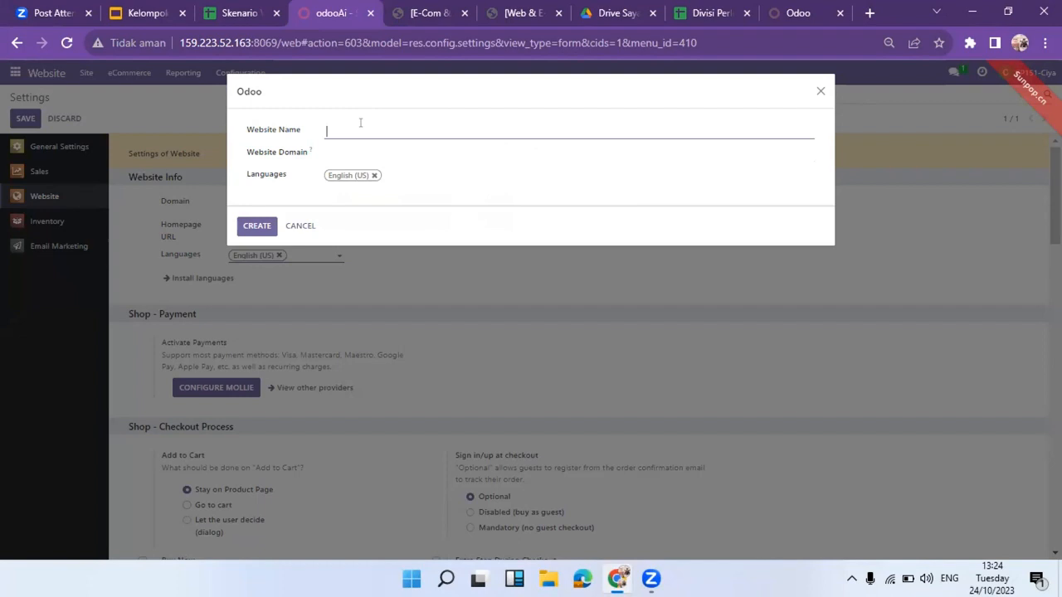
text(Toko Obat)
click(372, 148)
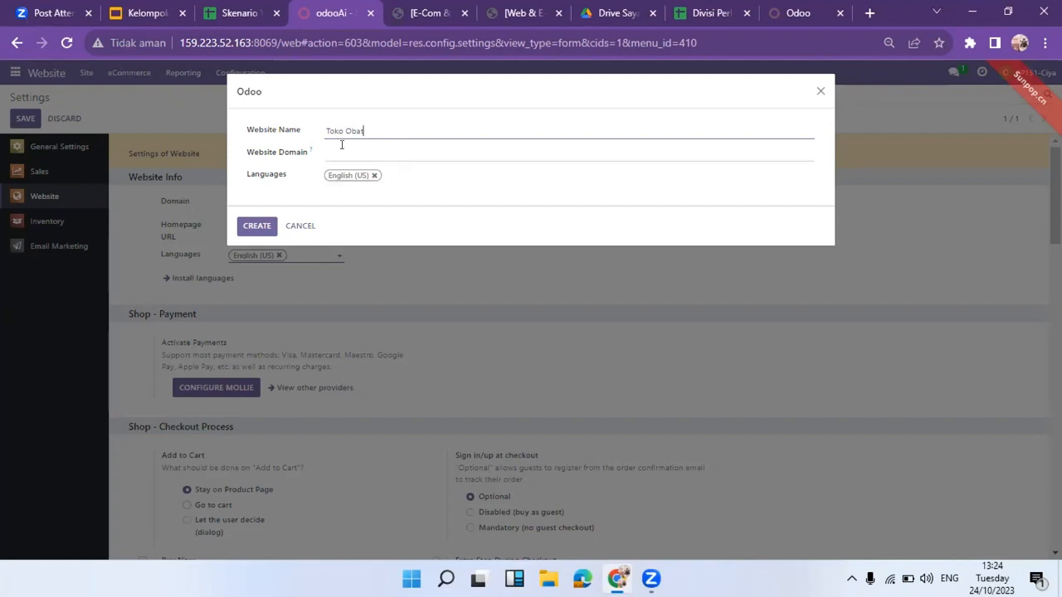
Try searching for a language for the new website, then cancel the form.
click(402, 171)
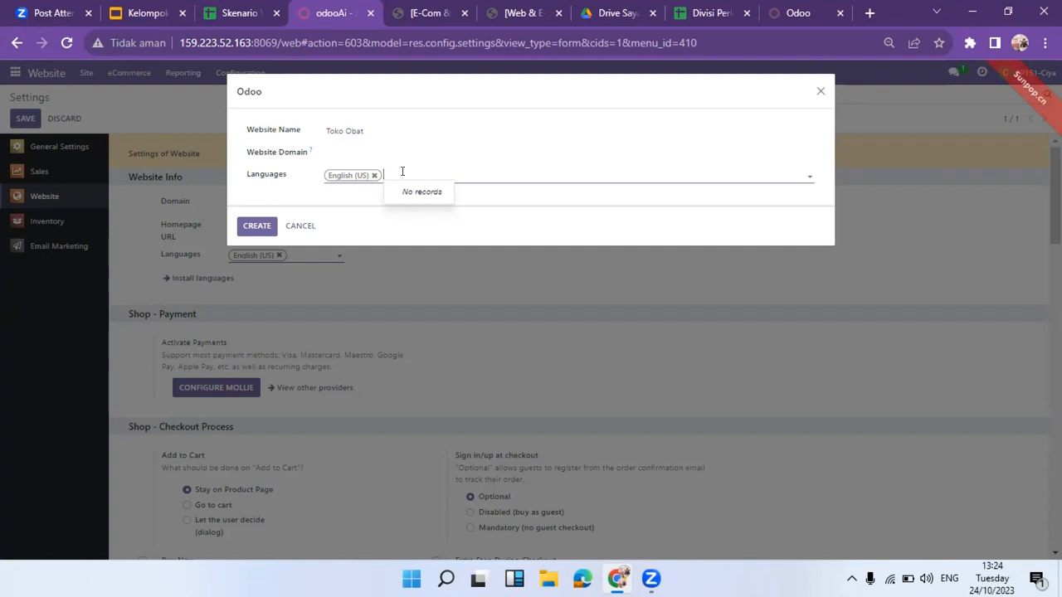
text(in)
key(BackSpace)
key(BackSpace)
text(bah)
key(BackSpace)
key(BackSpace)
key(BackSpace)
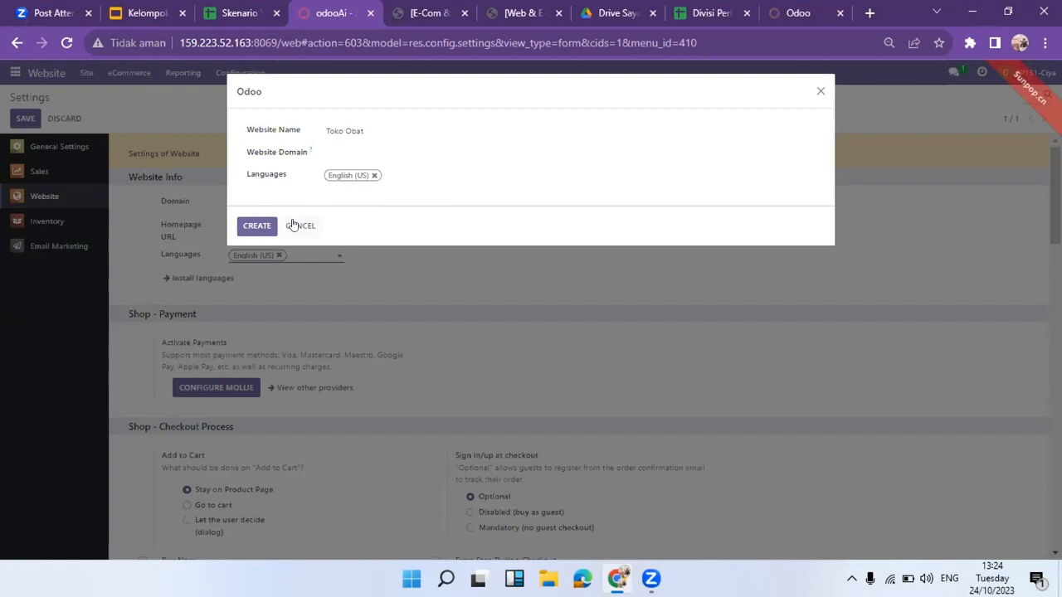
click(292, 226)
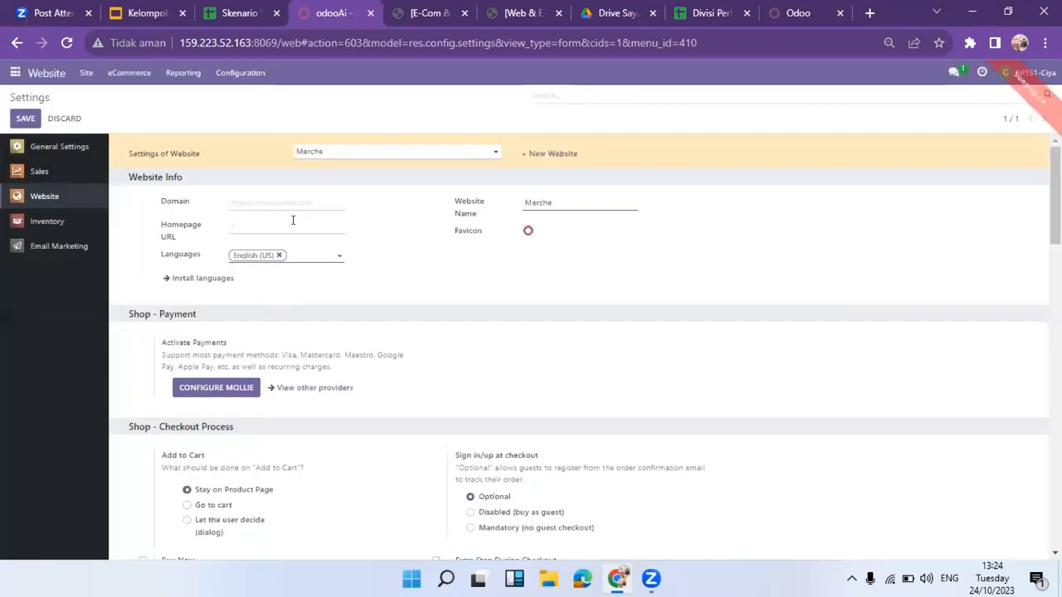
Drop a Title block above the Pelita Farma banner and retitle it 'Home Menu Toko Obat'.
click(39, 73)
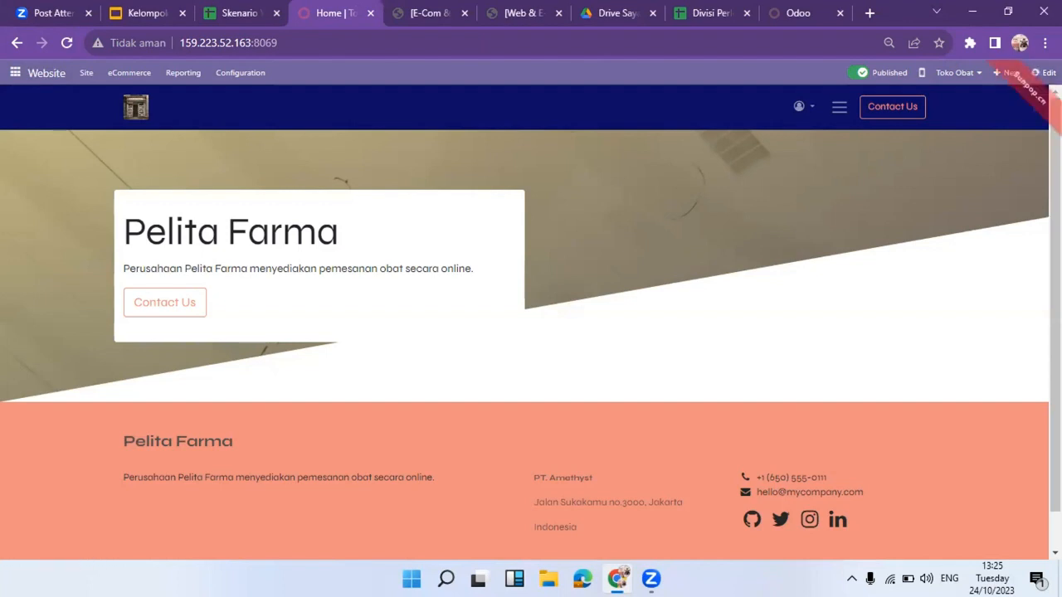
click(1043, 72)
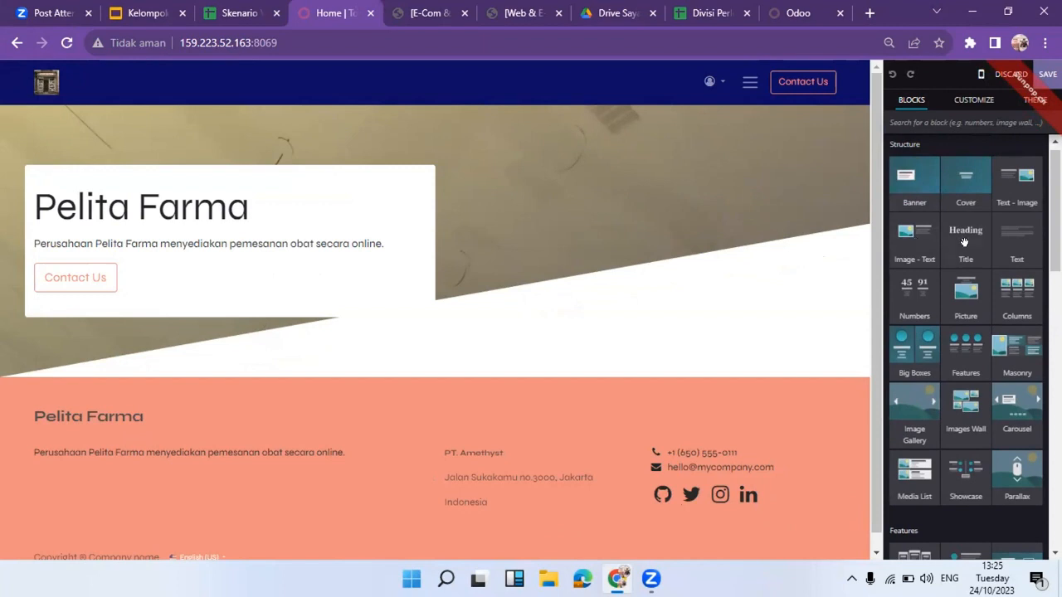
drag(964, 242, 656, 222)
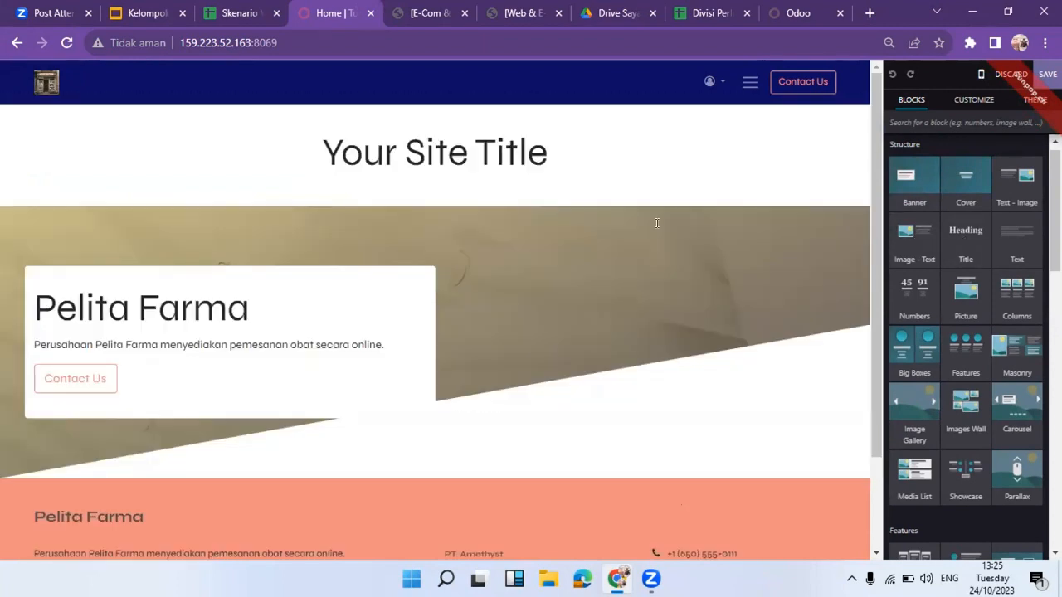
click(446, 156)
key(shift+Home)
key(ctrl+a)
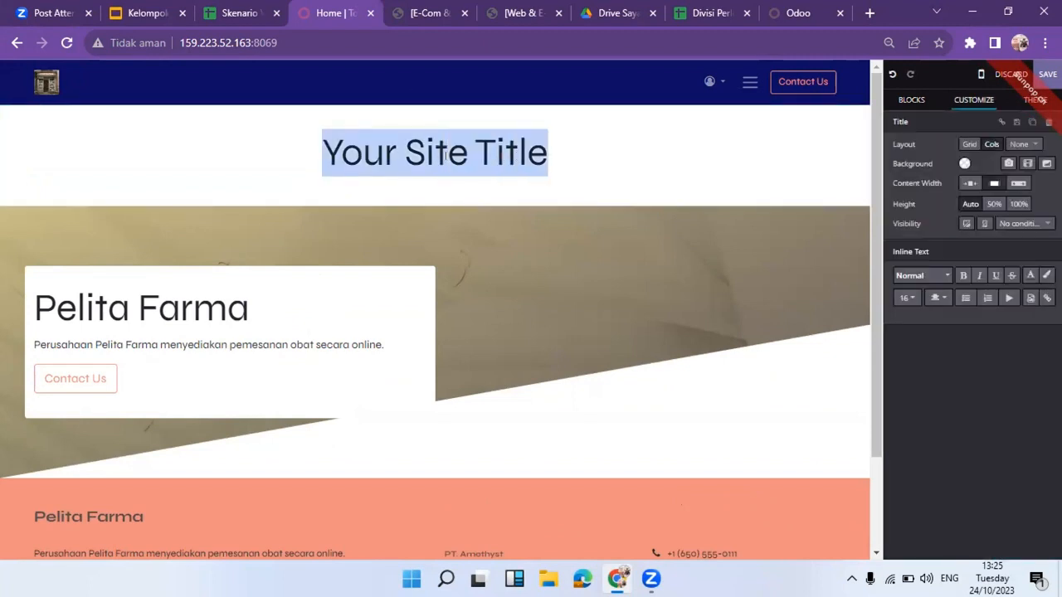
text(Ho)
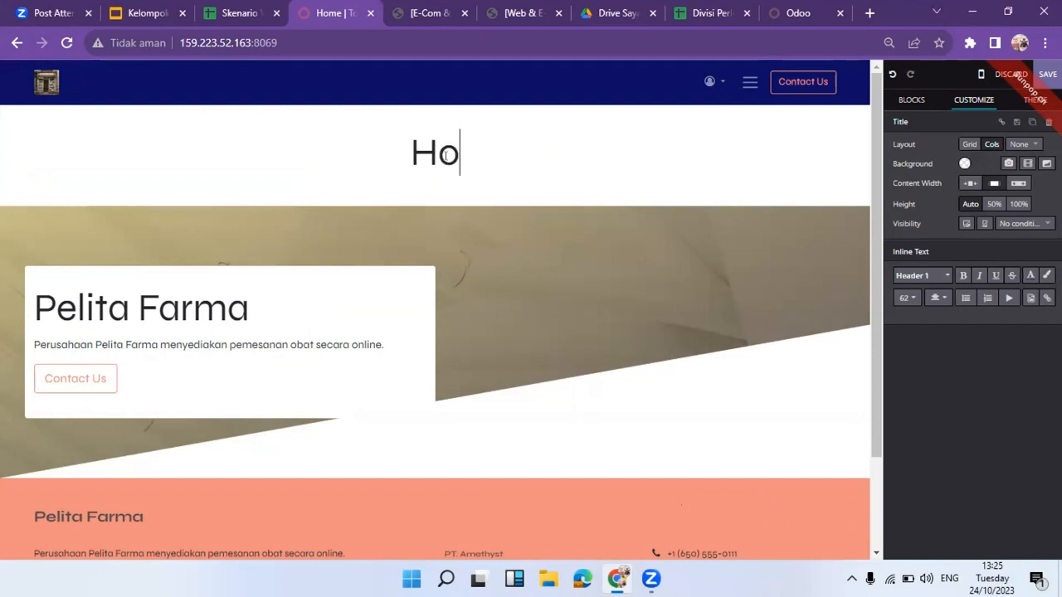
text(me Menu)
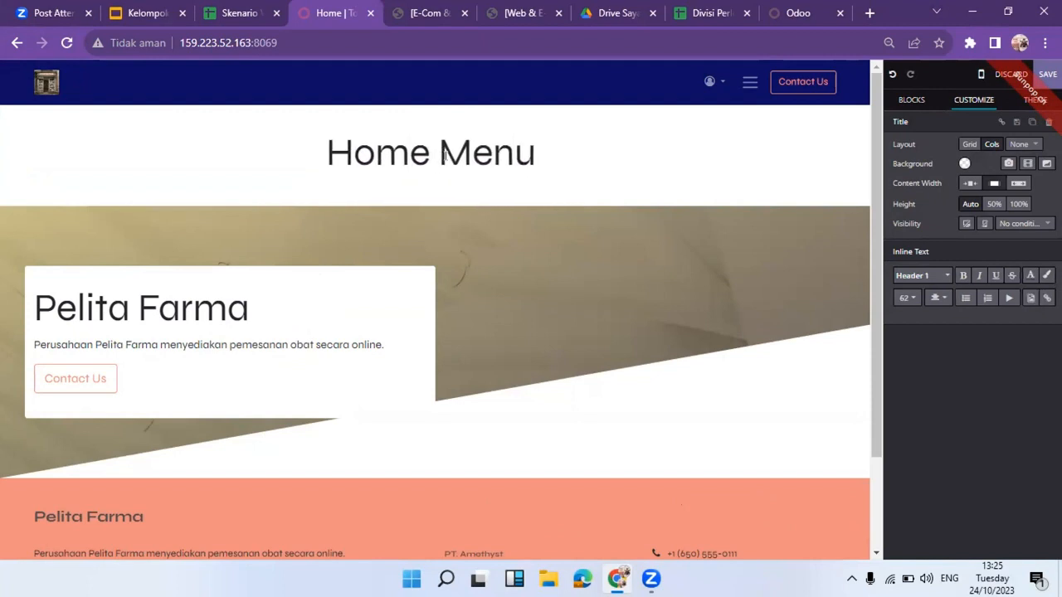
text( Toko Obat)
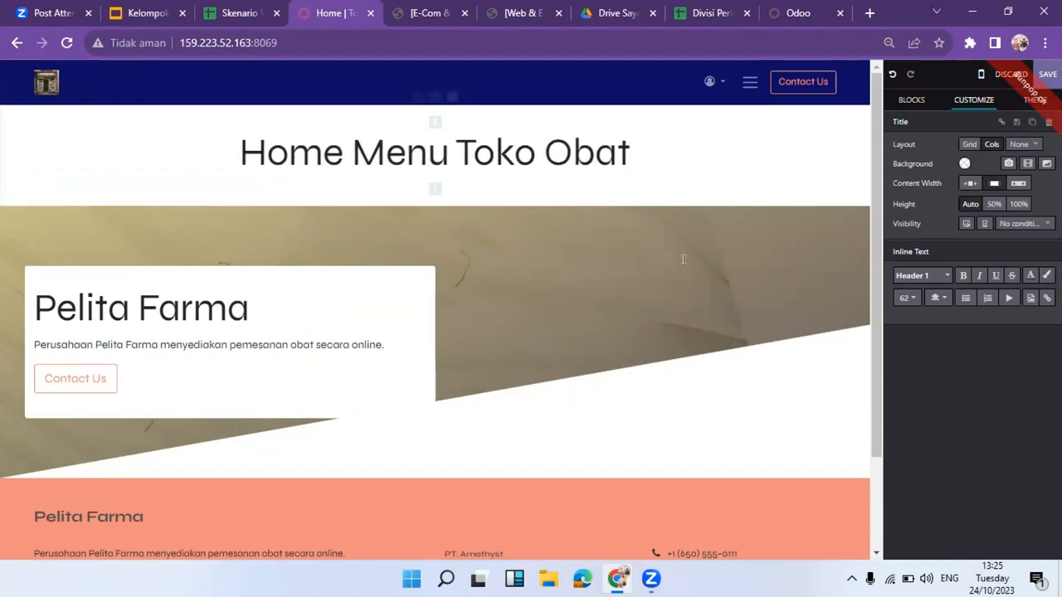
scroll(871, 283, down, 3)
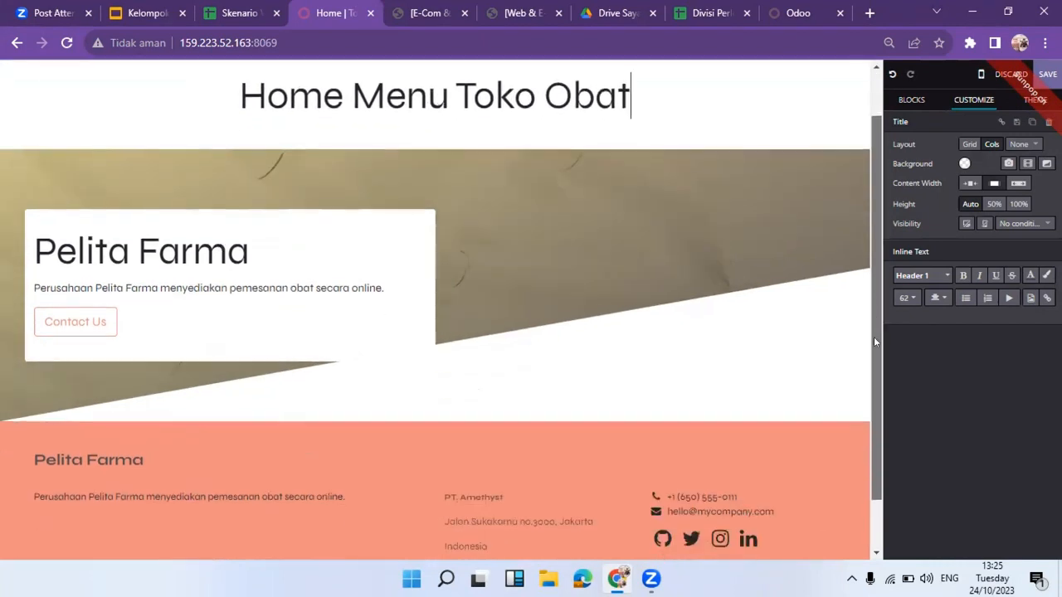
click(139, 192)
click(192, 227)
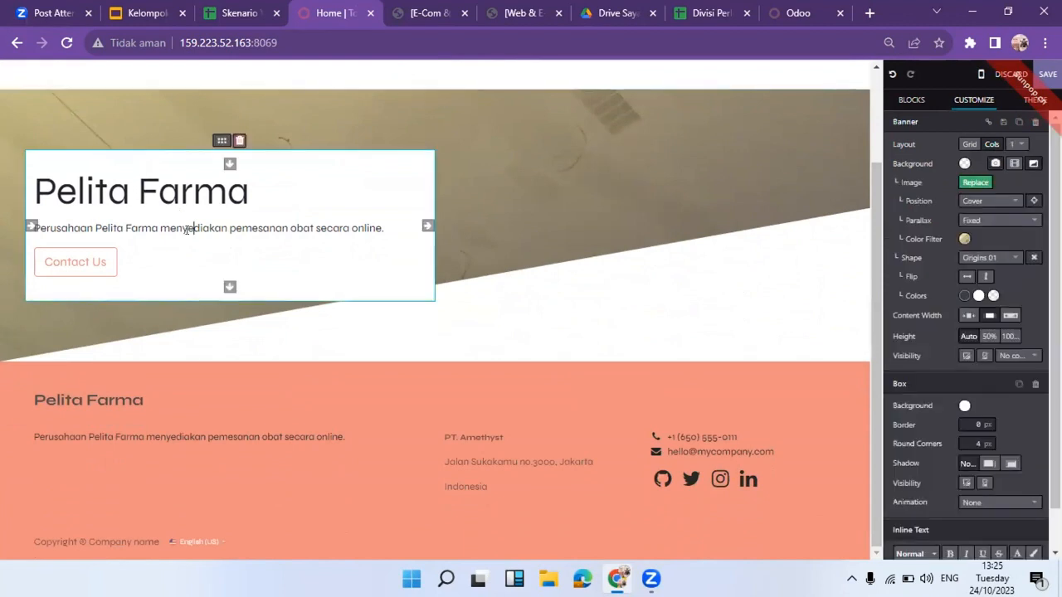
click(540, 337)
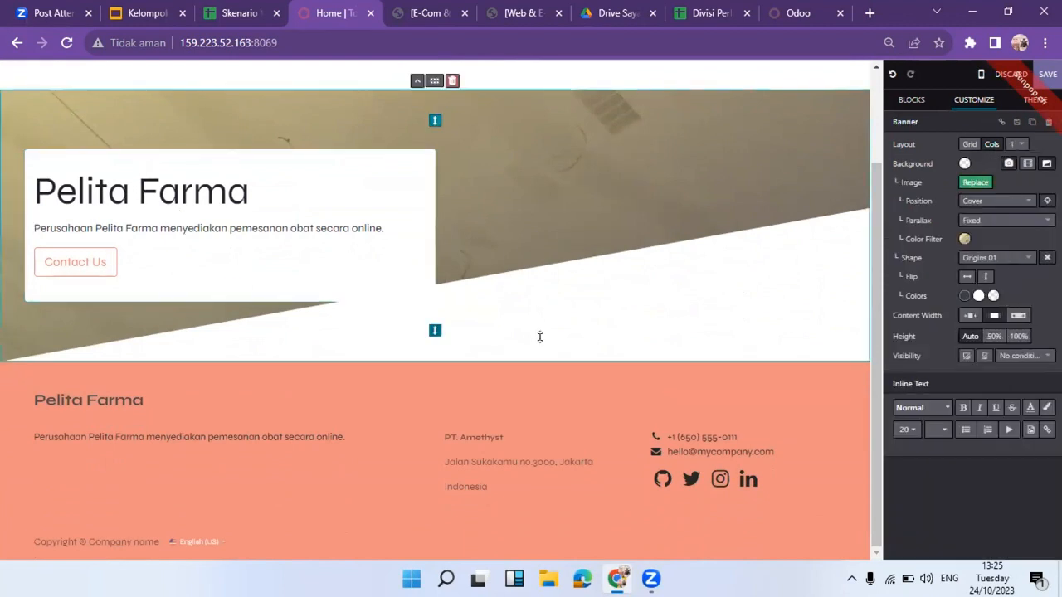
click(701, 433)
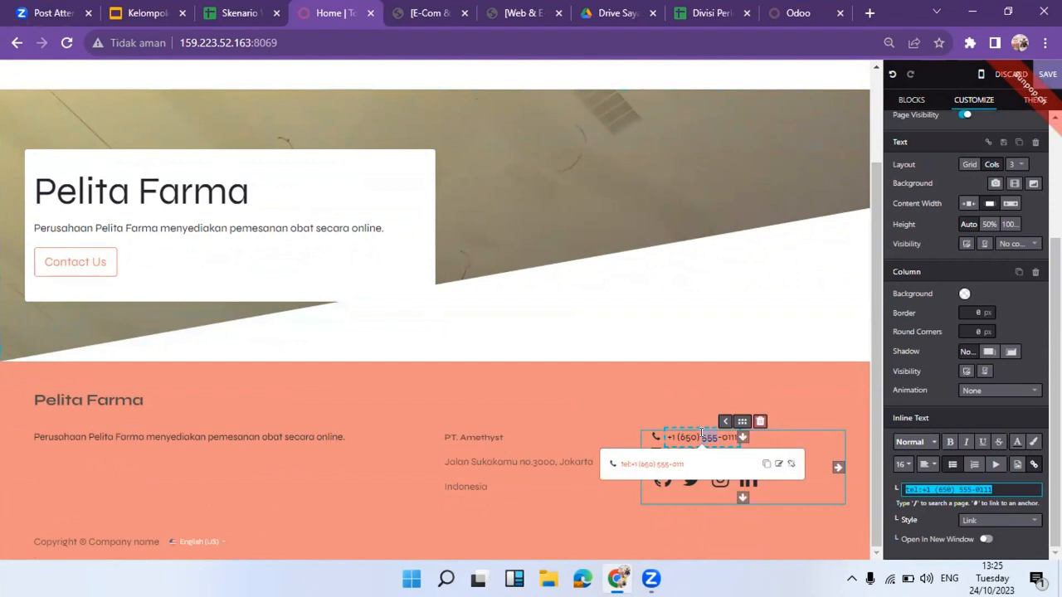
text(9)
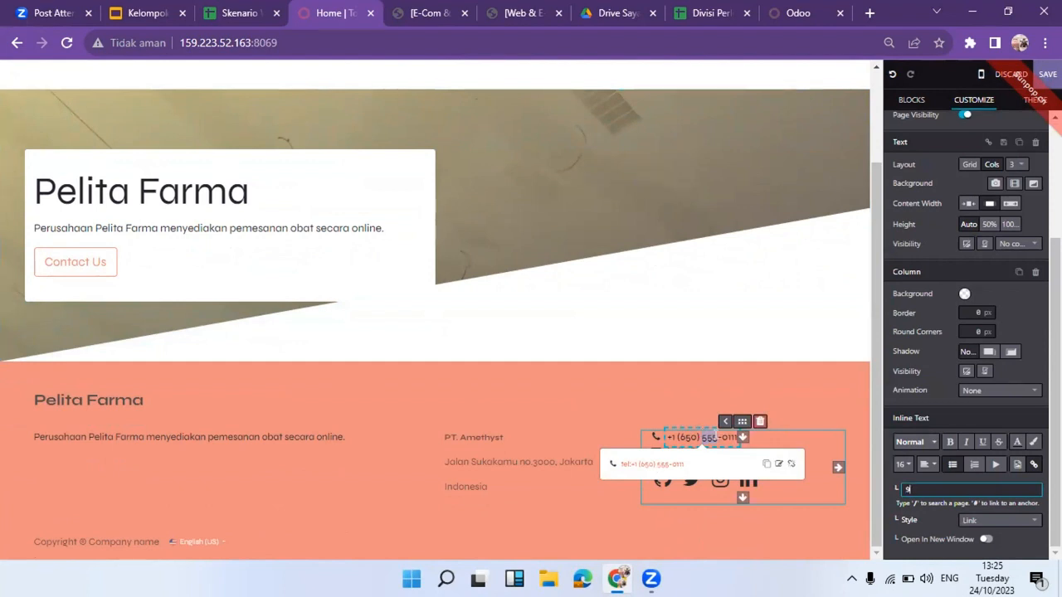
click(721, 437)
key(BackSpace)
key(BackSpace)
key(BackSpace)
key(BackSpace)
key(BackSpace)
key(BackSpace)
key(BackSpace)
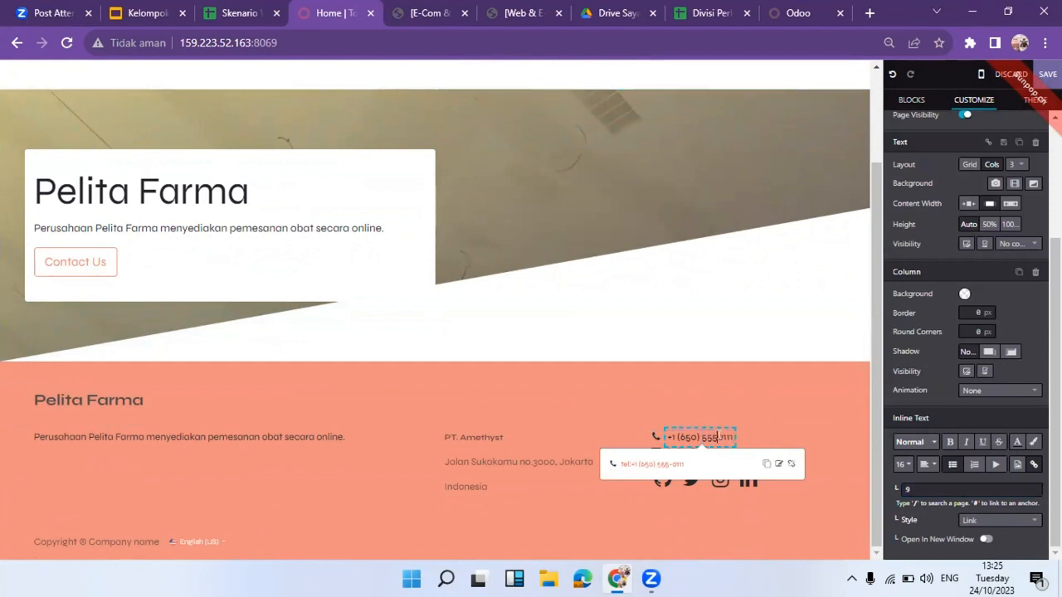
key(BackSpace)
key(BackSpace)
key(BackSpace)
key(BackSpace)
key(BackSpace)
key(BackSpace)
key(ctrl+z)
key(ctrl+z)
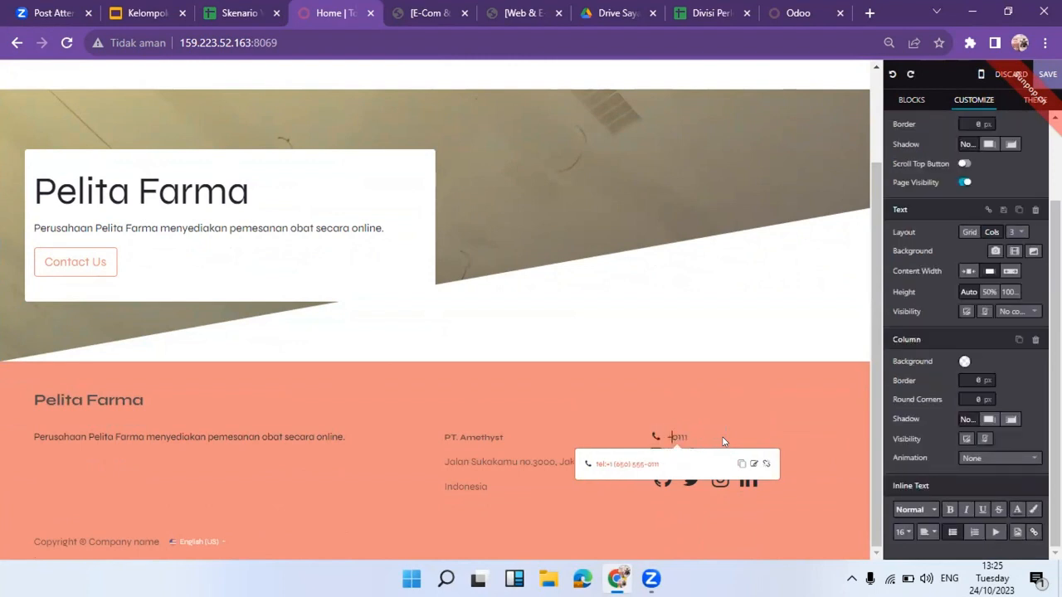
key(Delete)
key(Delete)
key(Delete)
key(Delete)
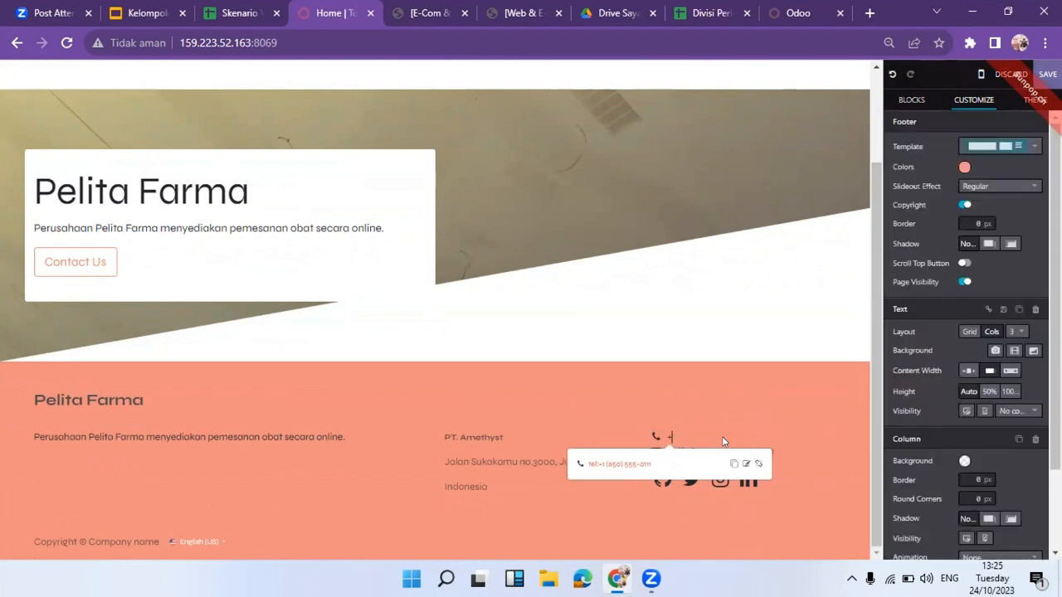
click(726, 380)
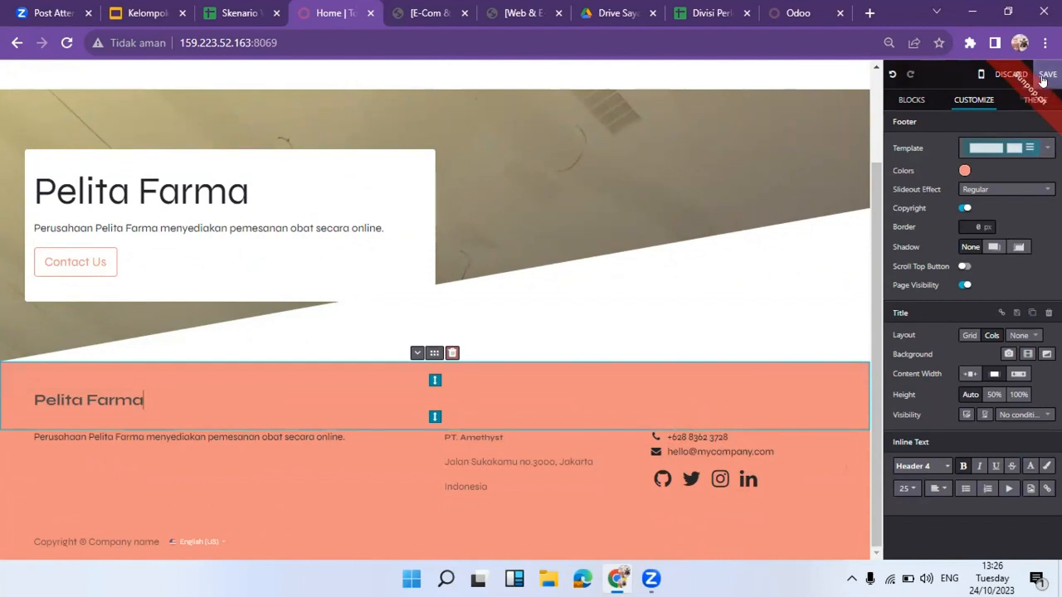
Save the homepage edits, check the page, and go to the scenario spreadsheet.
click(1041, 74)
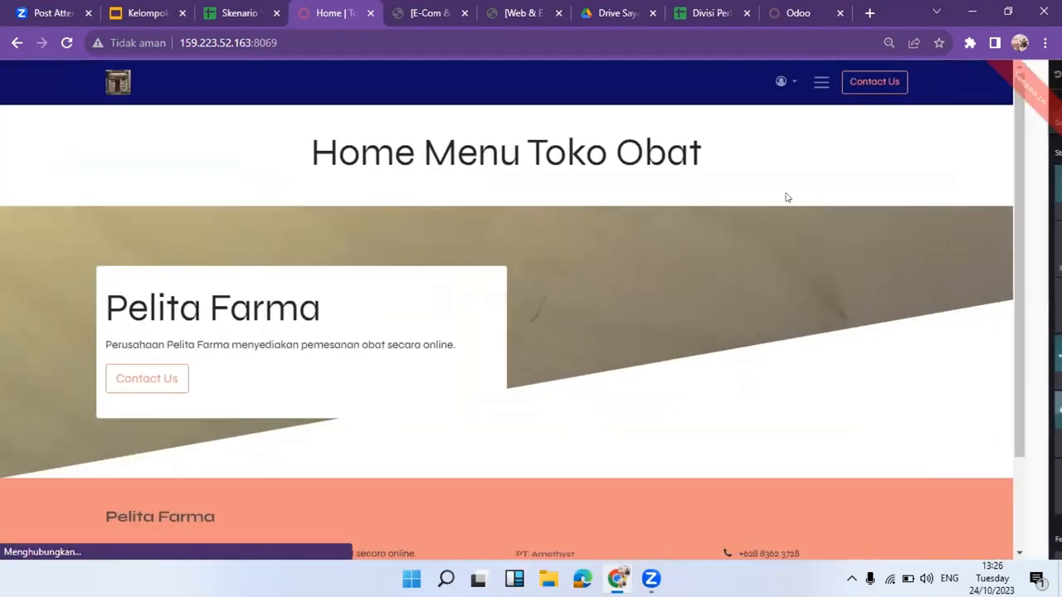
scroll(531, 332, down, 3)
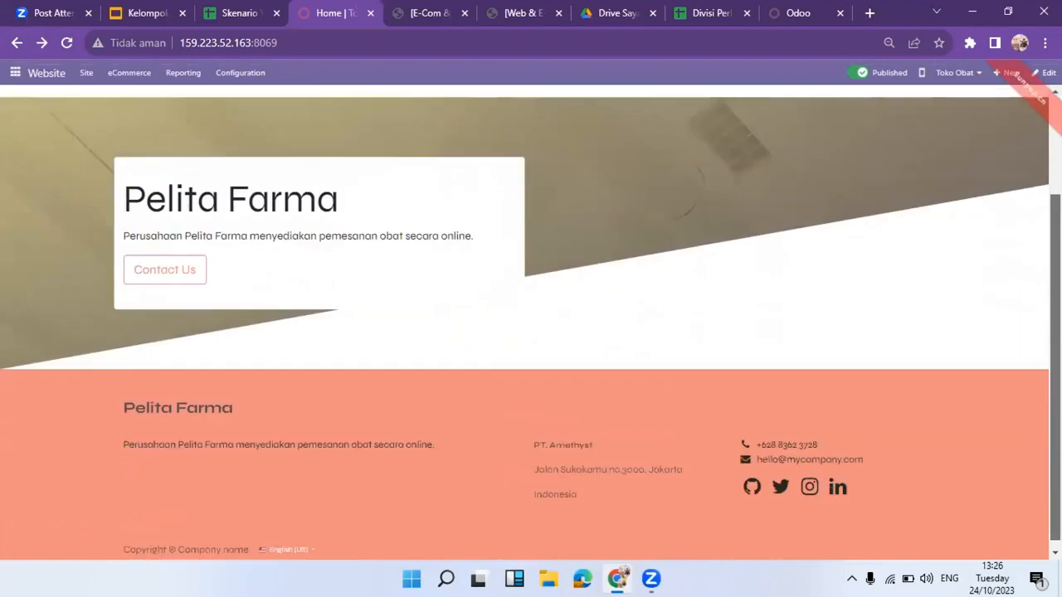
scroll(531, 321, up, 3)
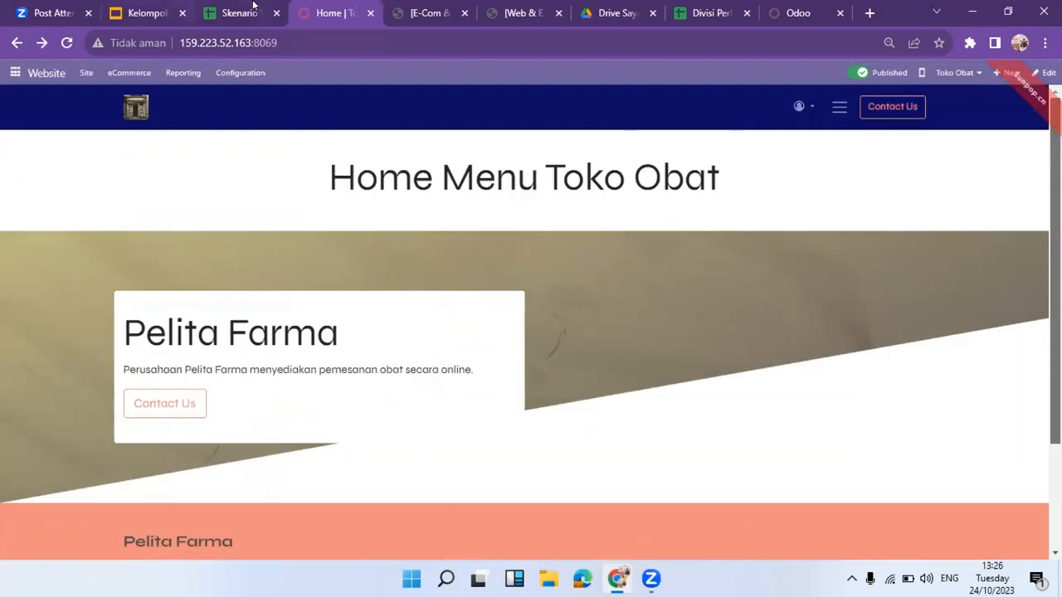
click(244, 12)
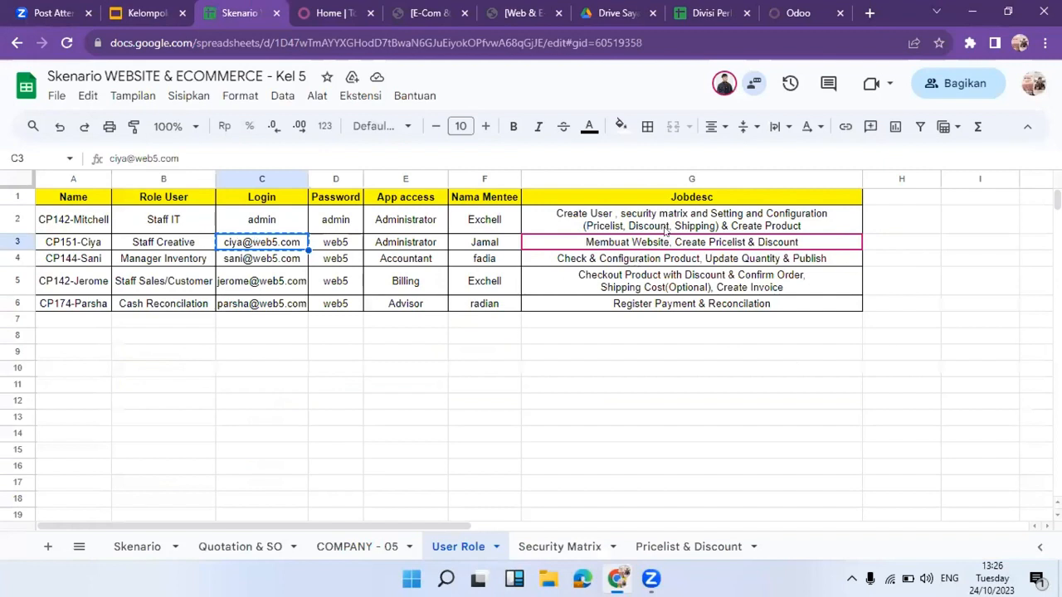
Review the Toko Obat pricelist (10% discount, minimum qty 2) on the Pricelist & Discount sheet.
click(669, 553)
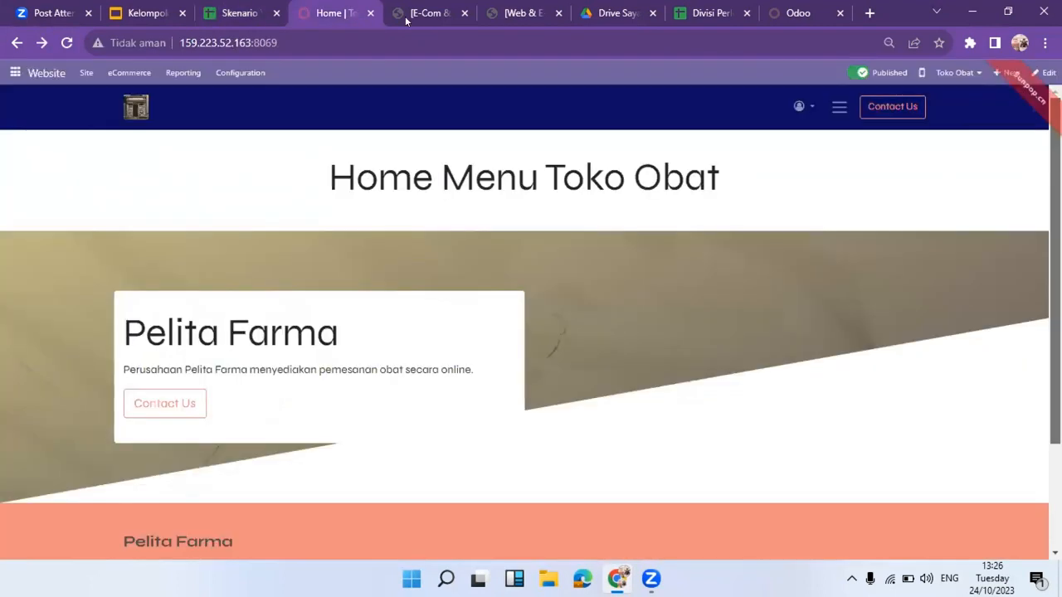
Open eCommerce Pricelists, start a new one, and return to the seven-pricelist list unsaved.
click(133, 75)
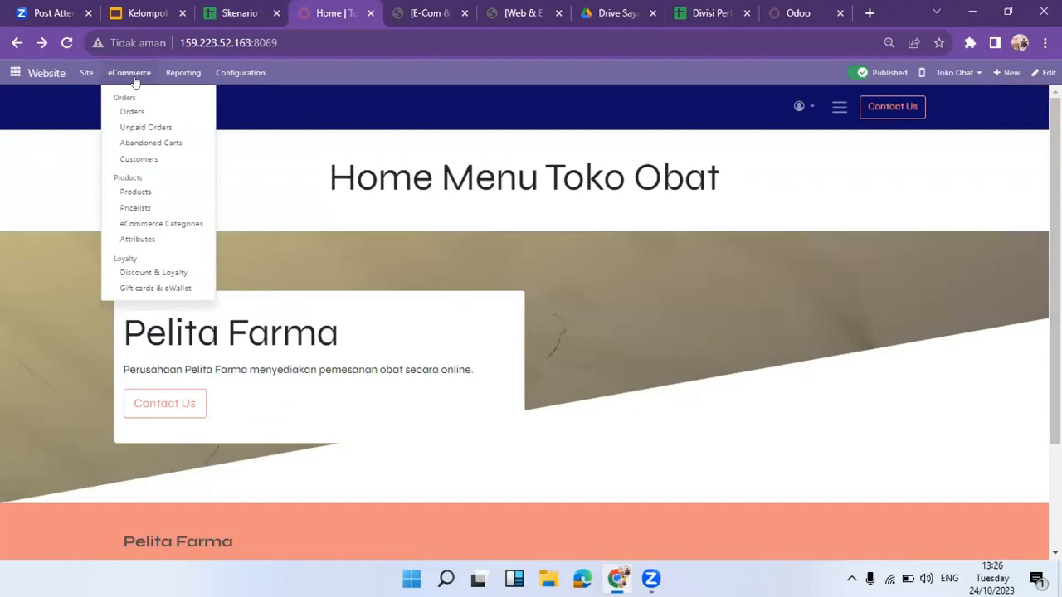
click(177, 212)
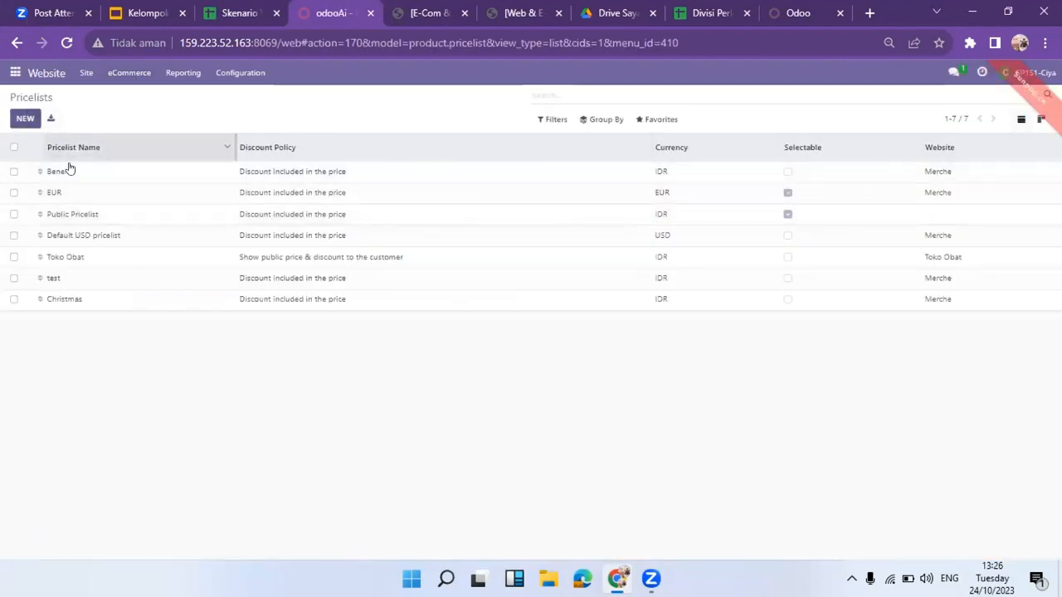
click(25, 119)
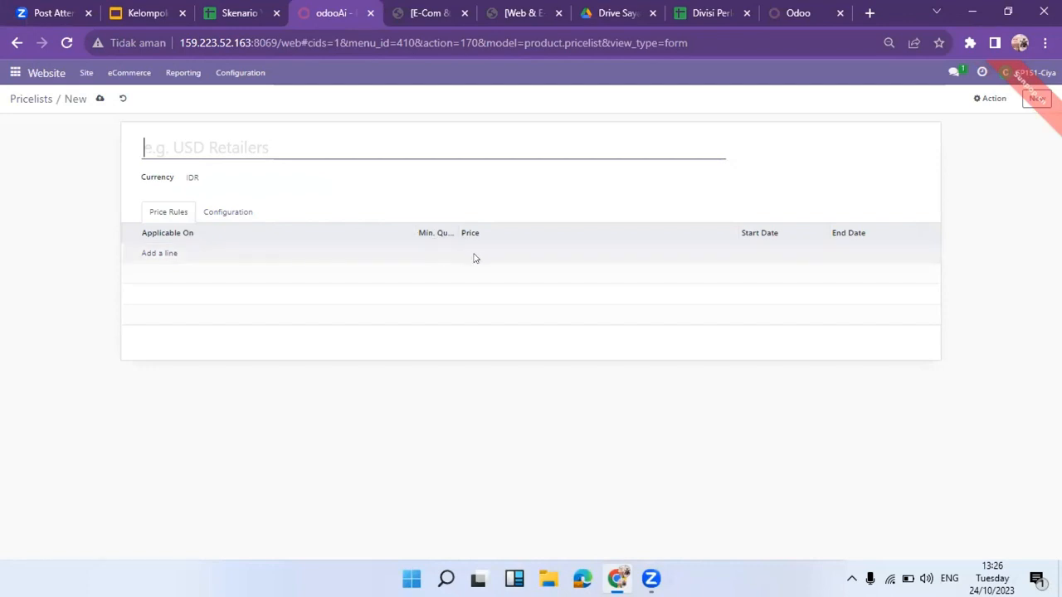
click(33, 101)
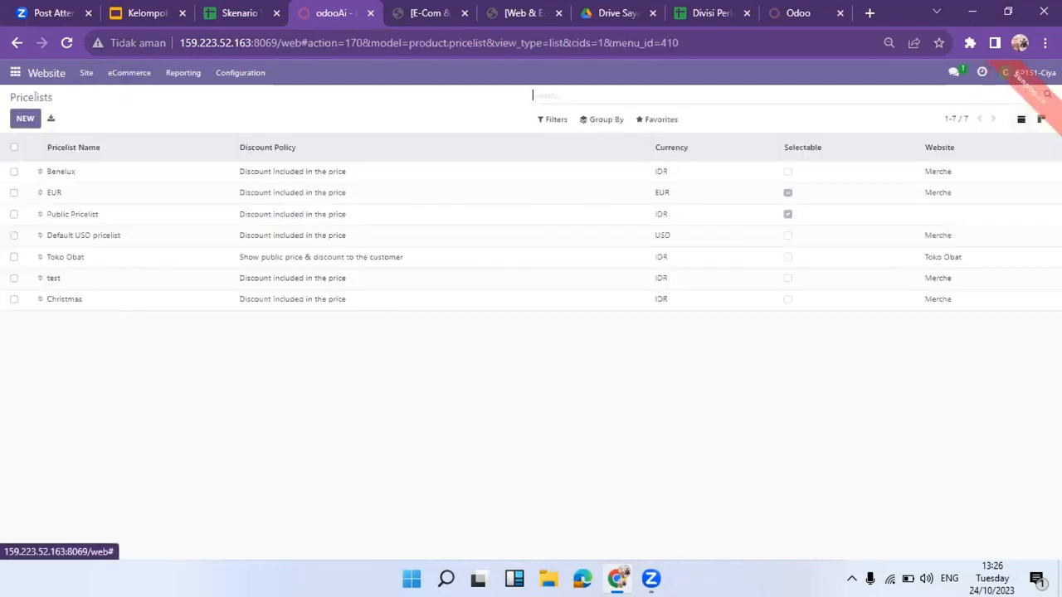
Set the Toko Obat pricelist's Website to Toko Obat, save it, and return to Skenario.
click(115, 257)
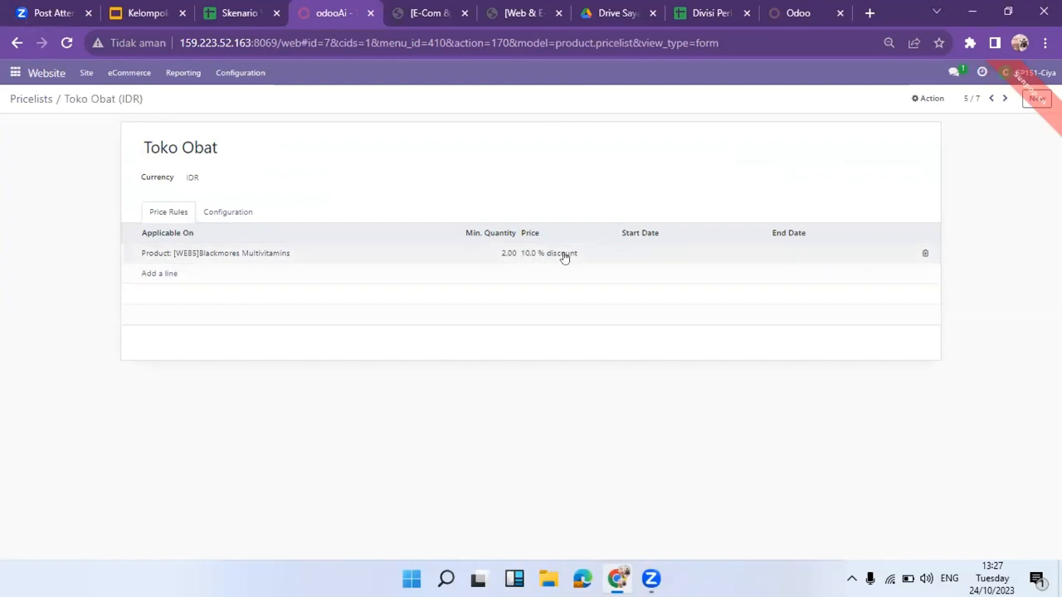
click(229, 213)
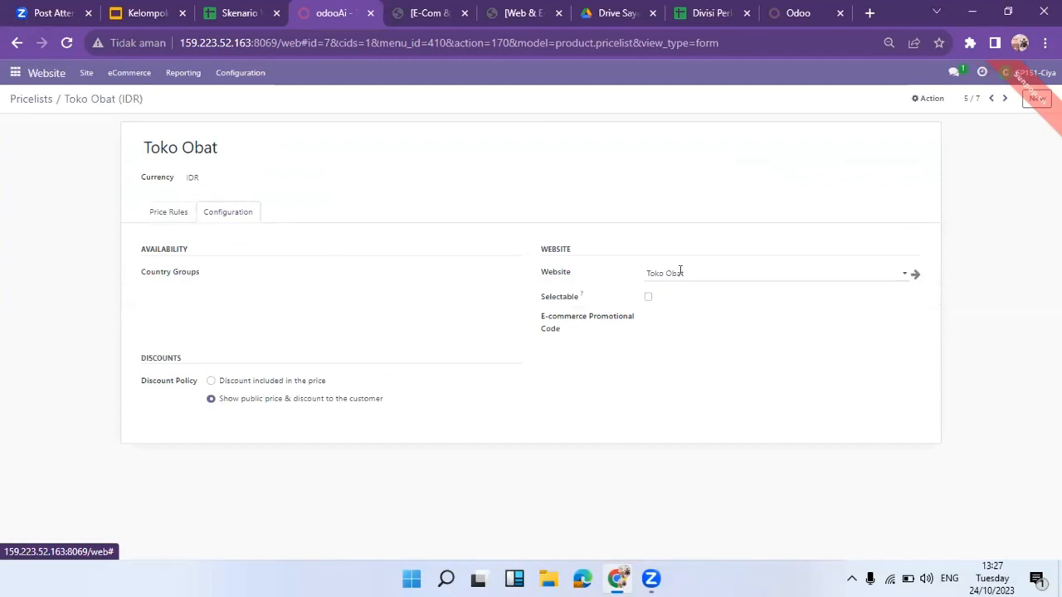
click(718, 271)
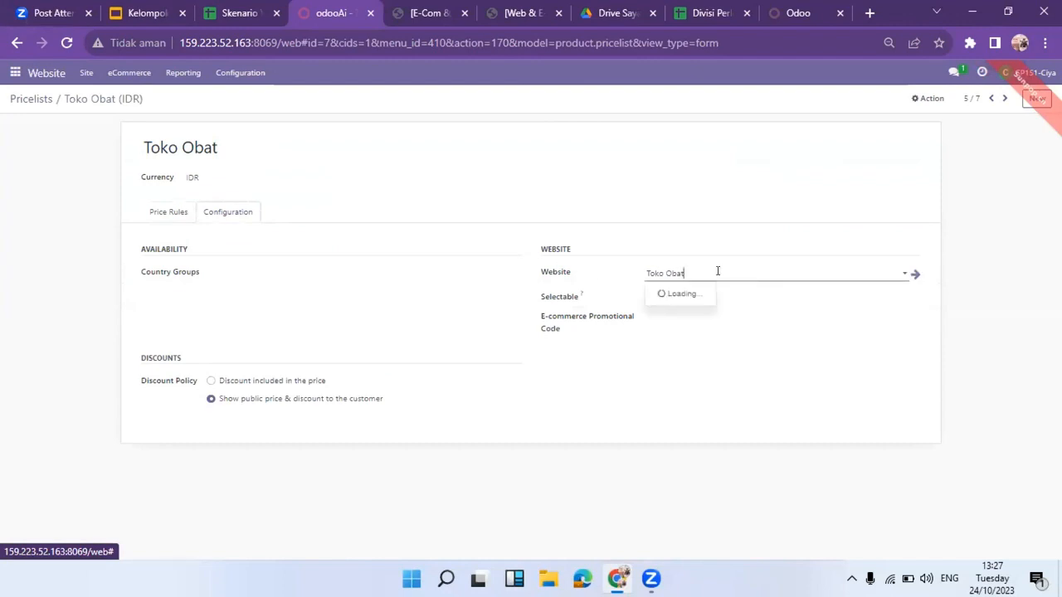
click(681, 313)
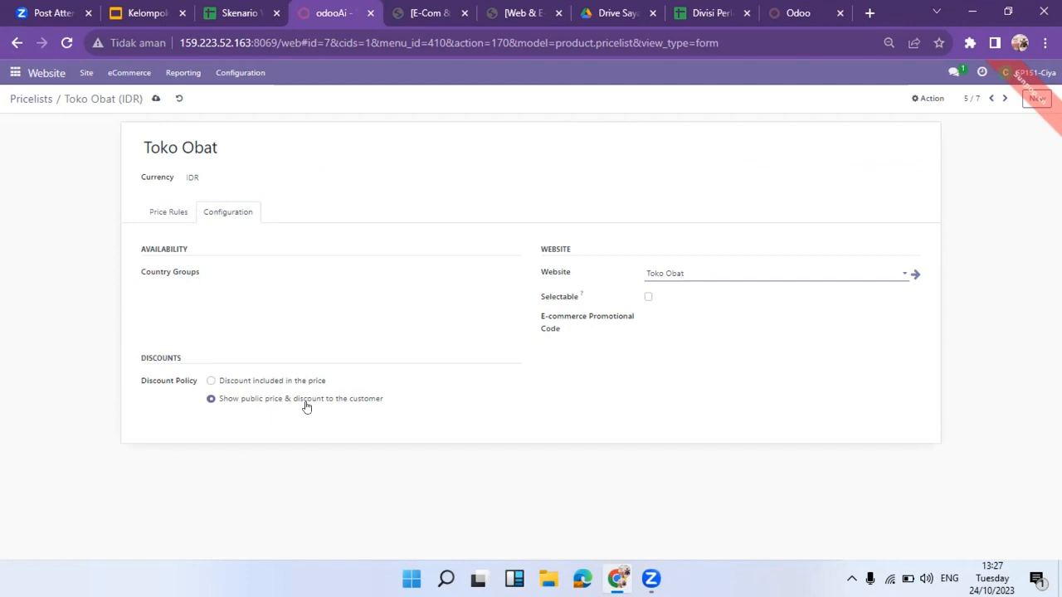
click(156, 99)
click(207, 7)
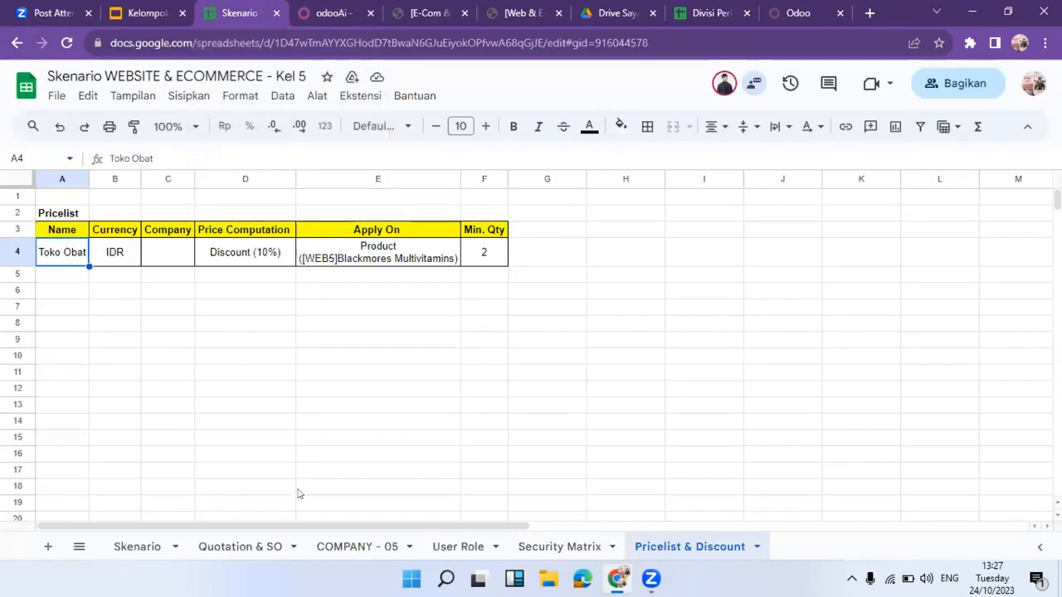
Check the User Role sheet, then open Odoo's eCommerce Discount & Loyalty program list.
click(467, 545)
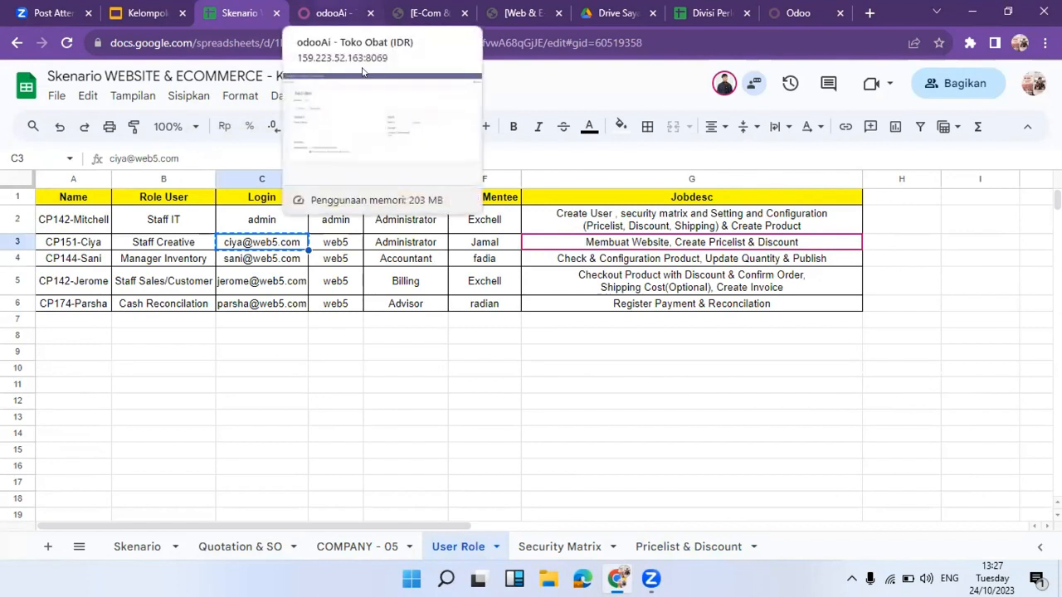
click(332, 13)
click(116, 73)
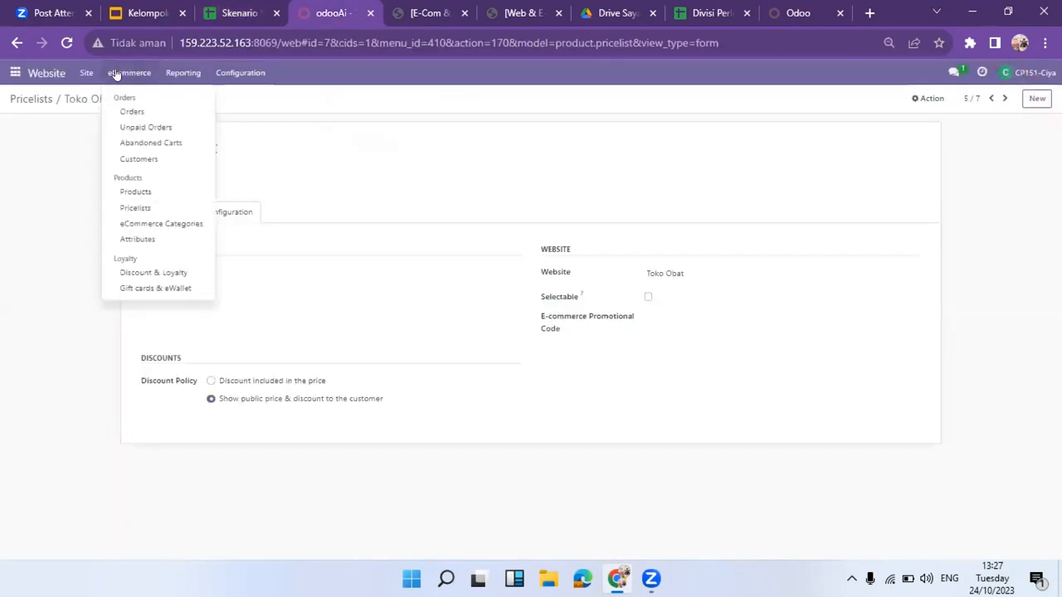
click(178, 269)
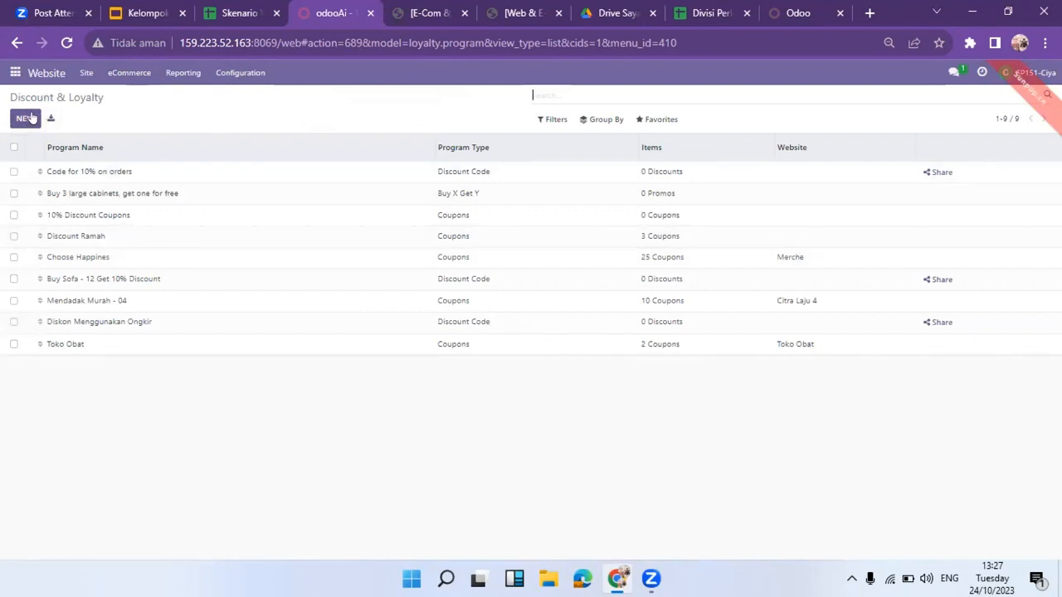
Open the Toko Obat coupon program with its 10% discount on [WEB5]Blackmores Multivitamins.
click(147, 342)
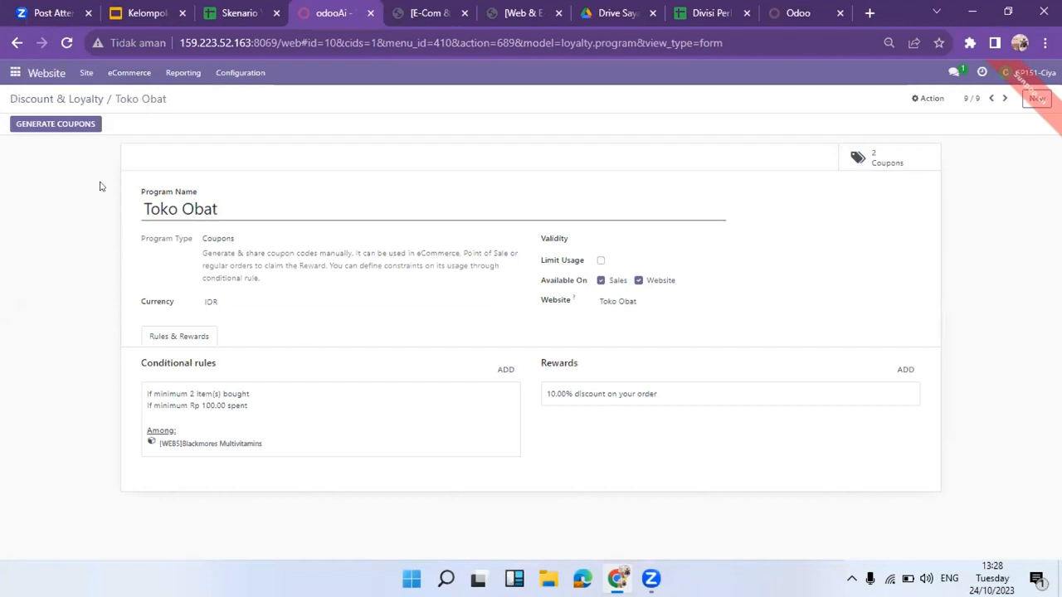
click(69, 123)
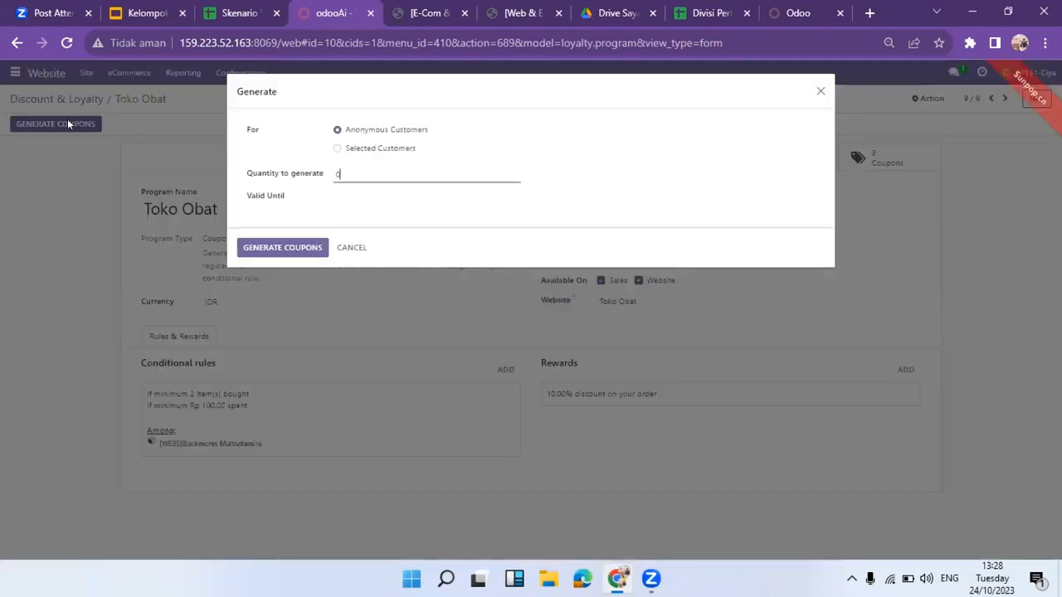
drag(256, 94, 262, 158)
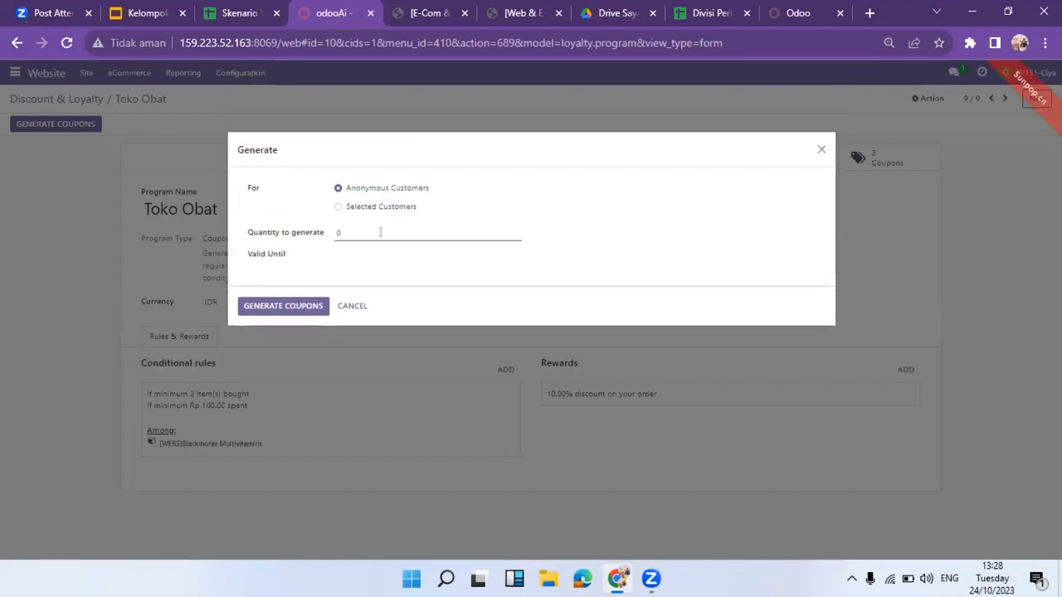
click(340, 232)
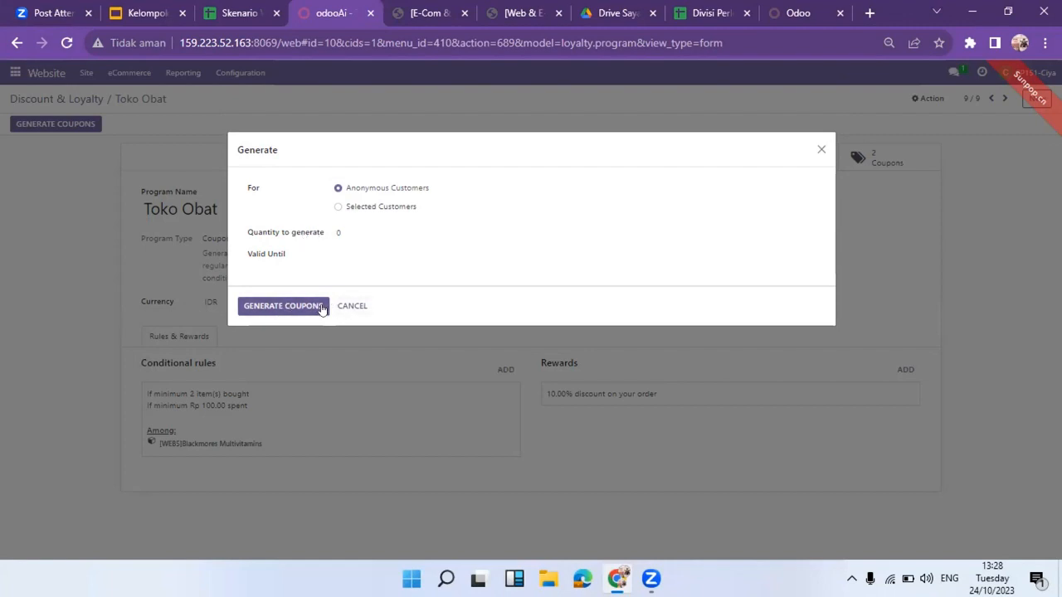
click(352, 306)
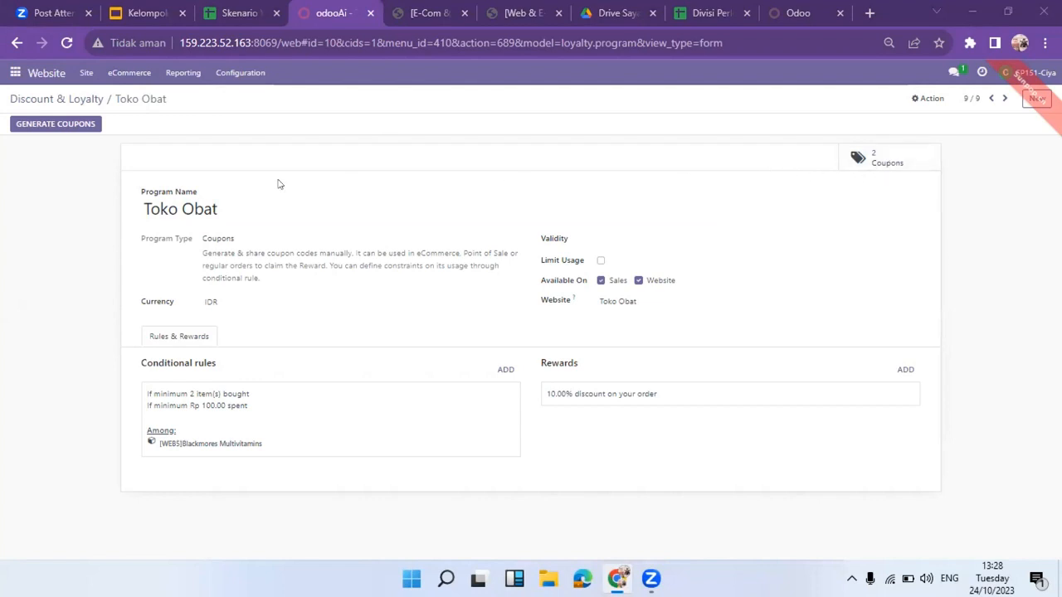
click(915, 161)
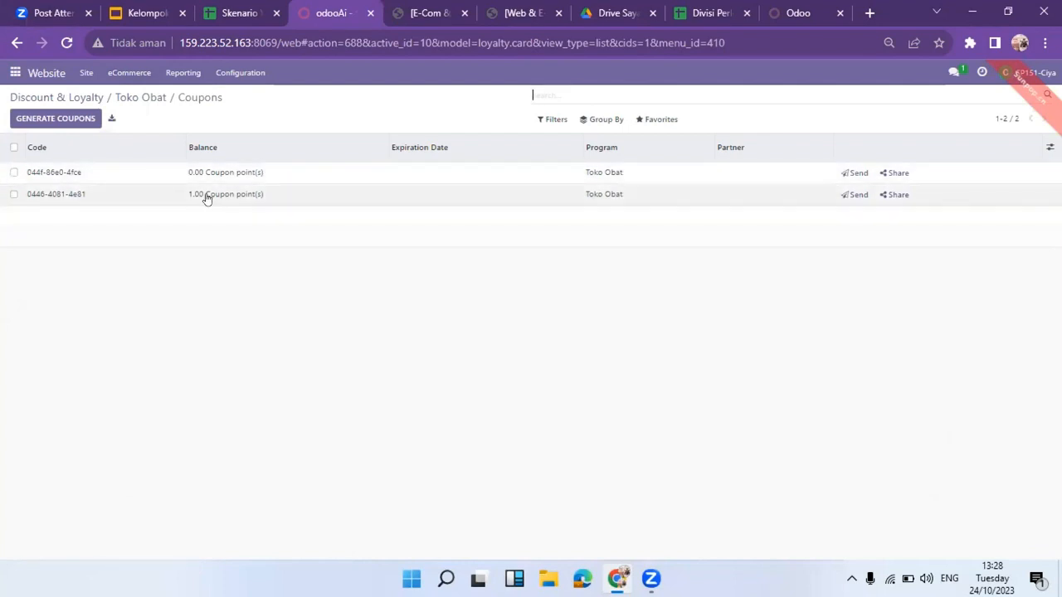
click(99, 196)
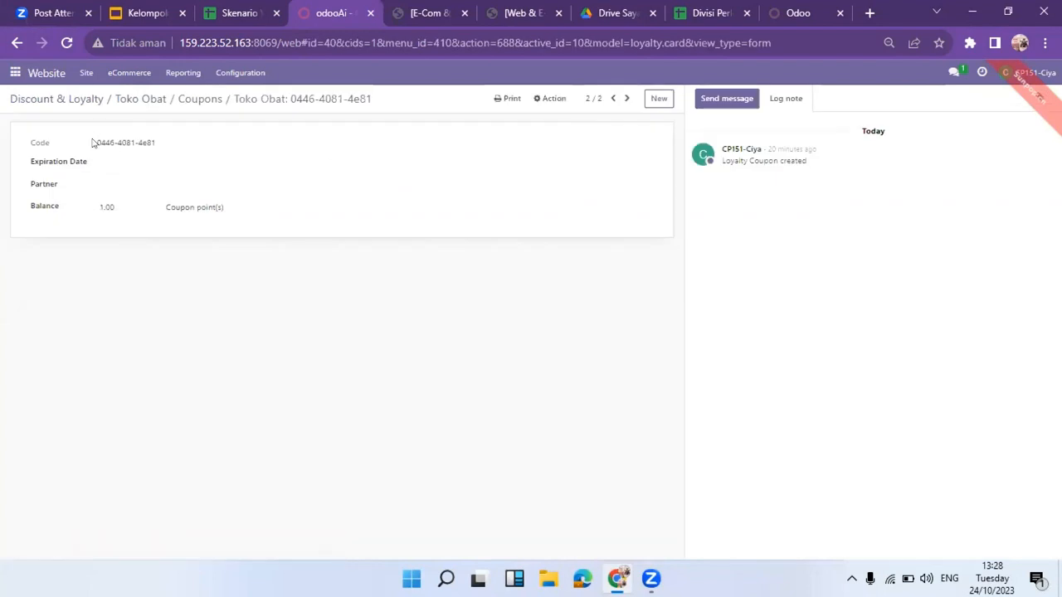
drag(94, 142, 165, 146)
click(165, 146)
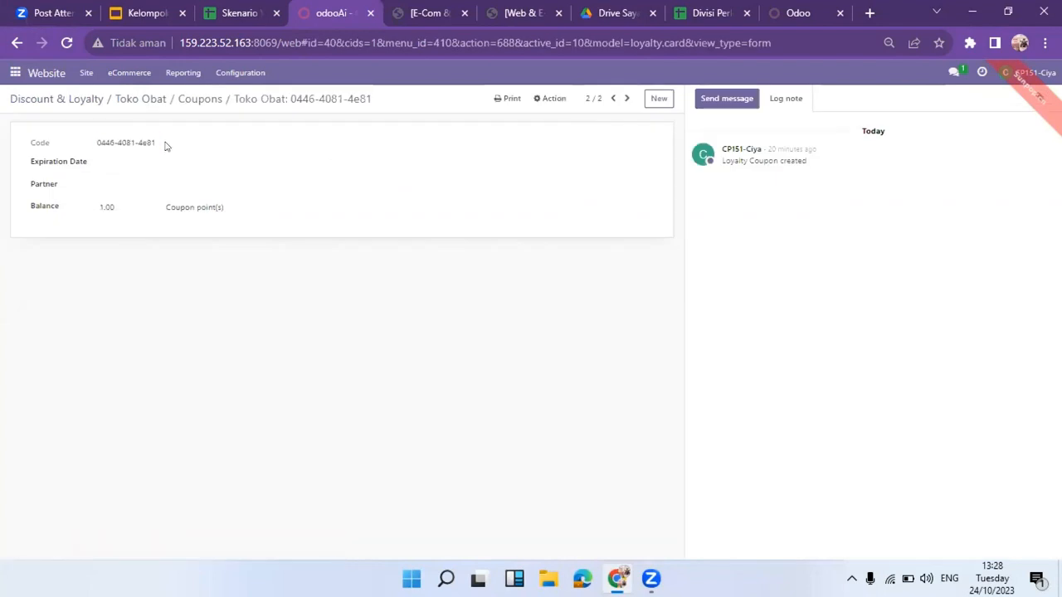
click(60, 98)
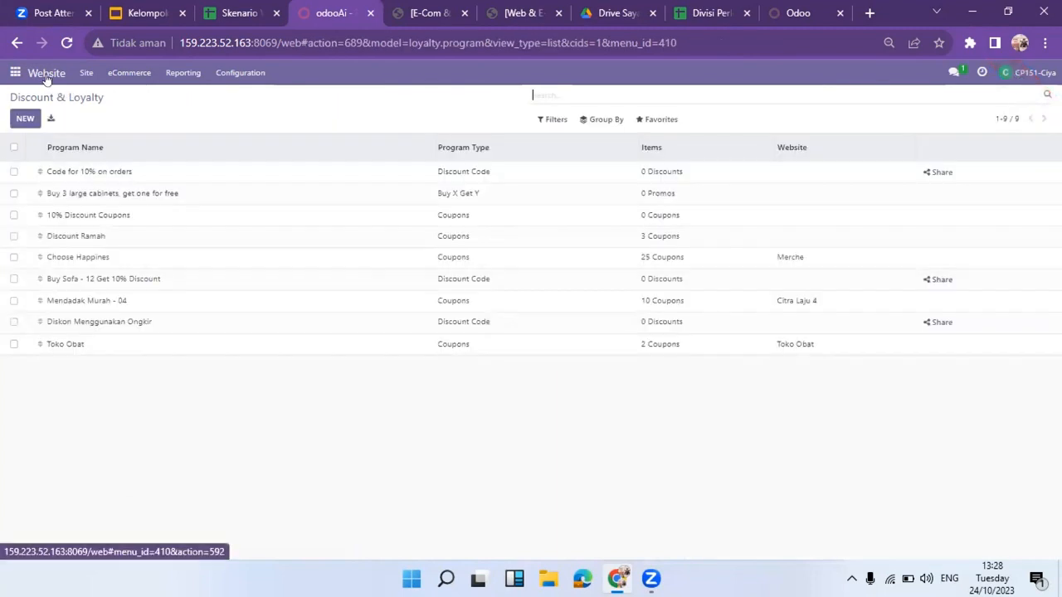
click(47, 74)
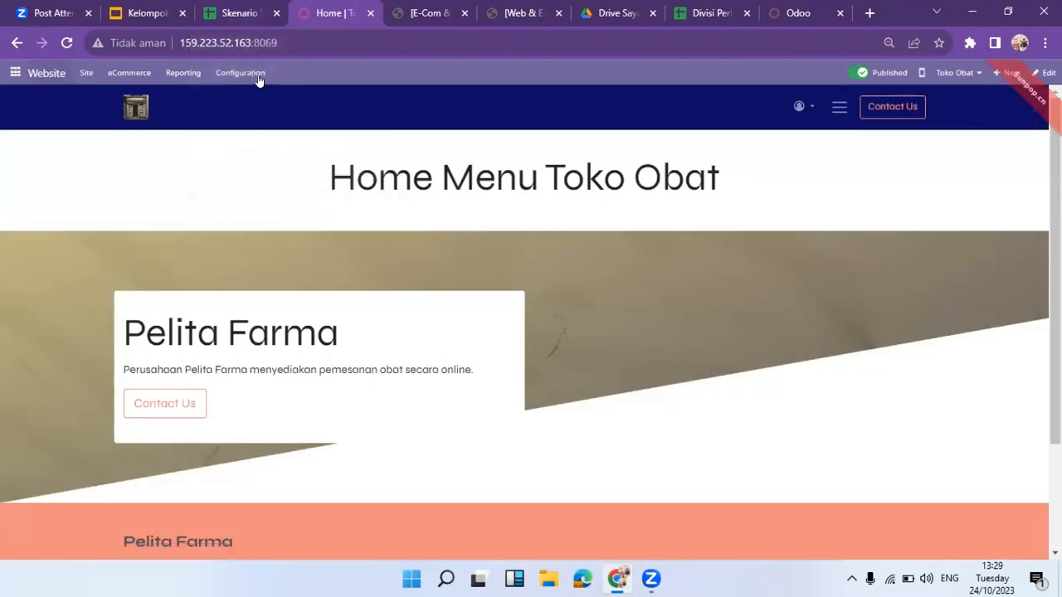
click(238, 10)
Advance to the Manager Inventory role slide, exit the slideshow, and return to Odoo.
click(311, 10)
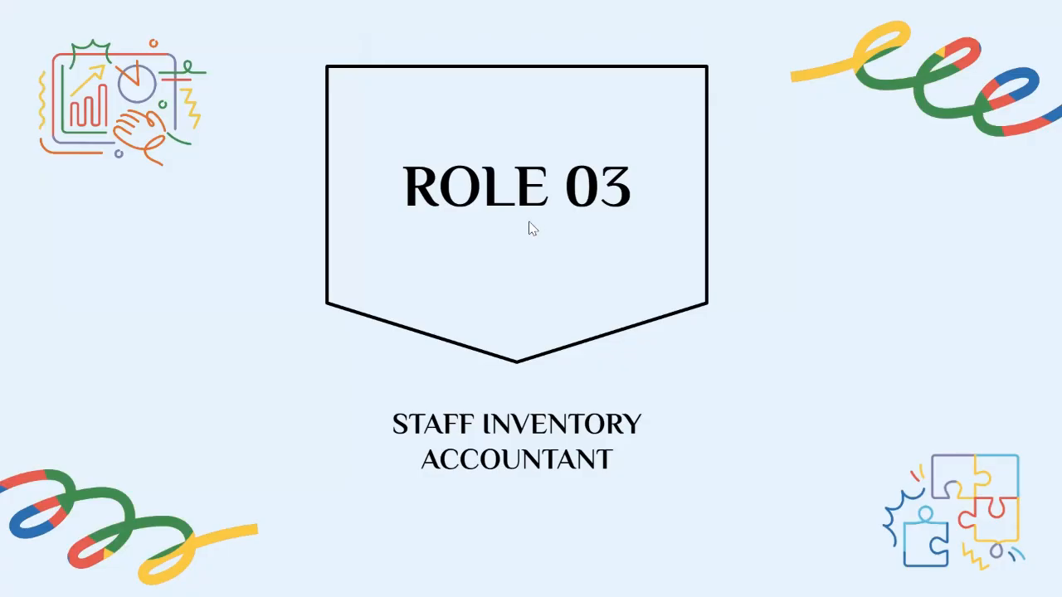
click(562, 434)
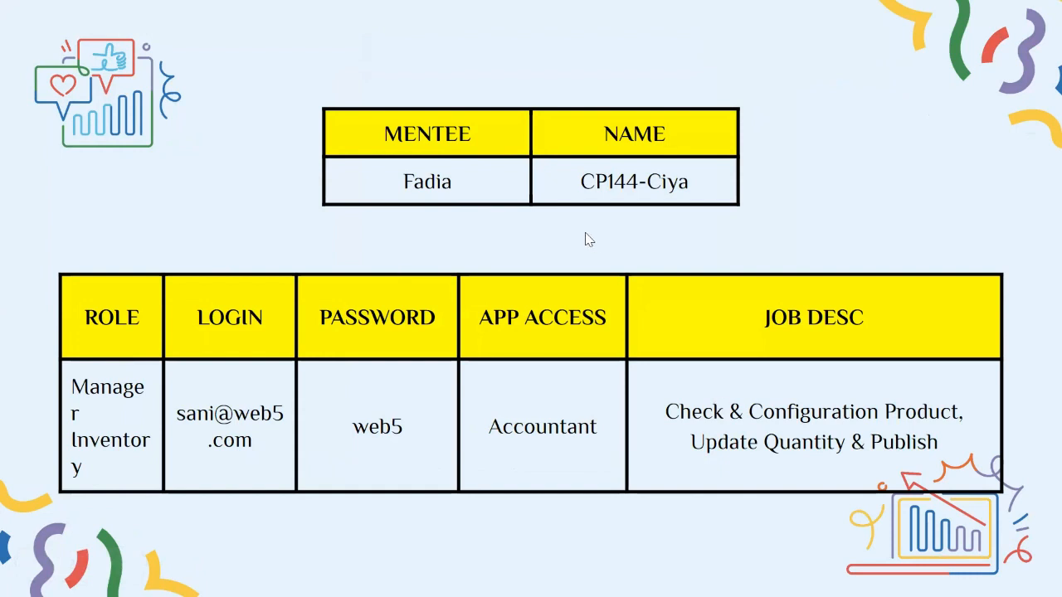
key(Escape)
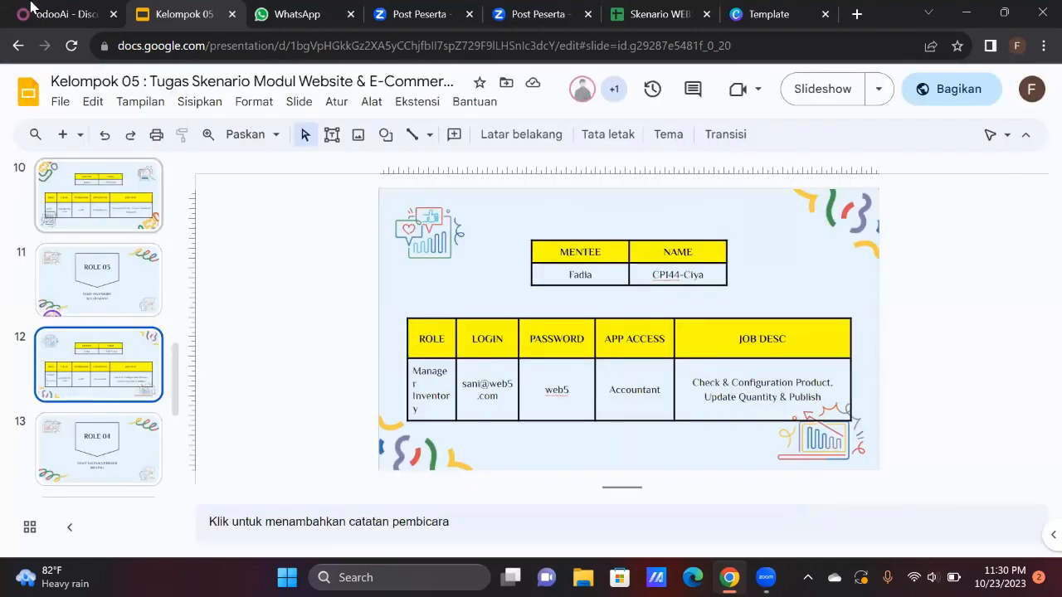
click(32, 9)
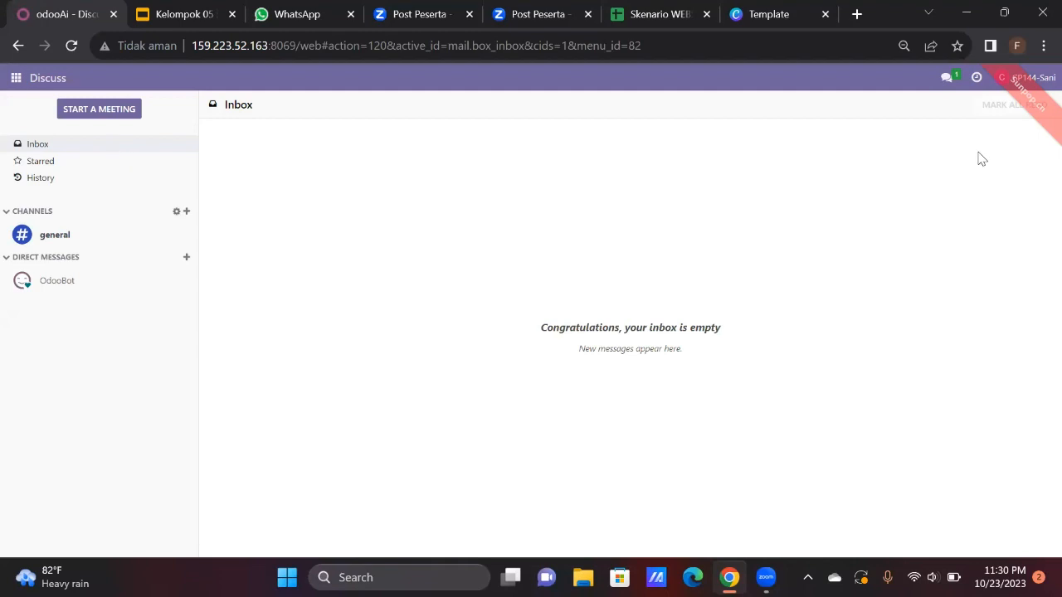
Search Inventory products for 'web5' and open [WEB5]Becom-Zet Multivitamins.
click(15, 81)
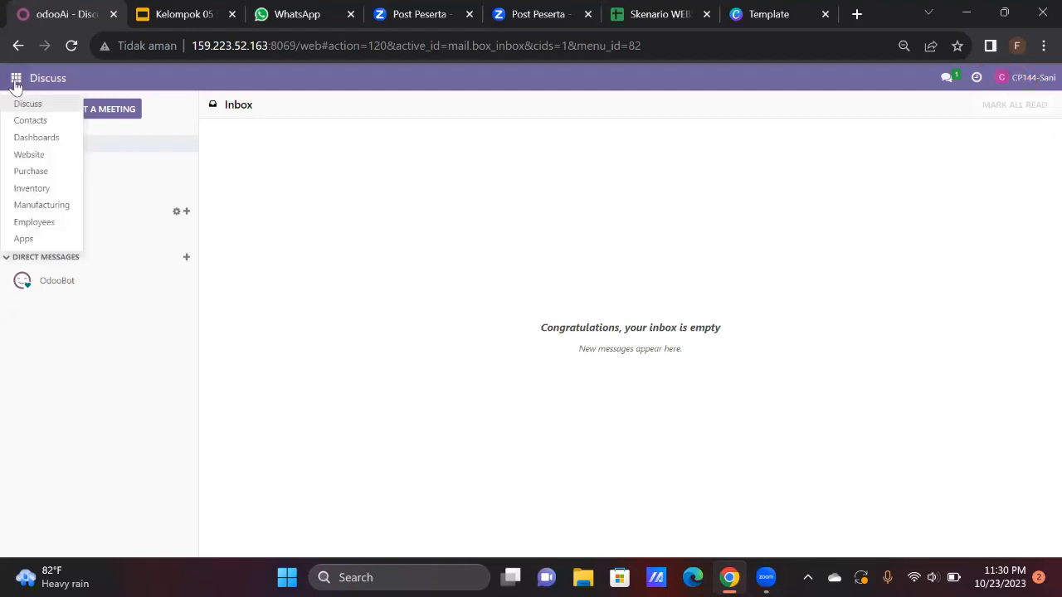
click(34, 188)
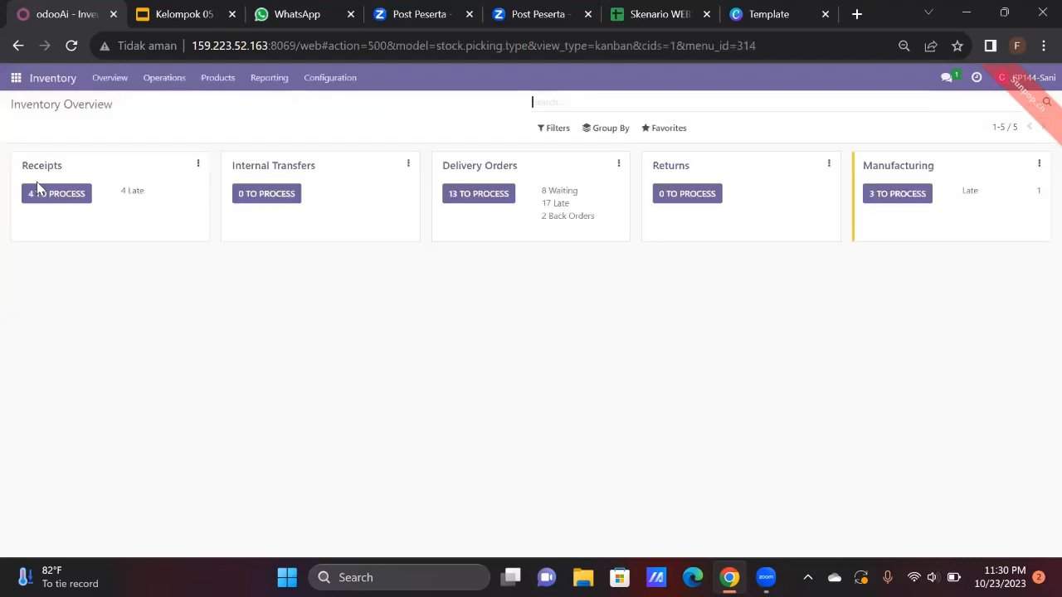
click(221, 90)
click(230, 111)
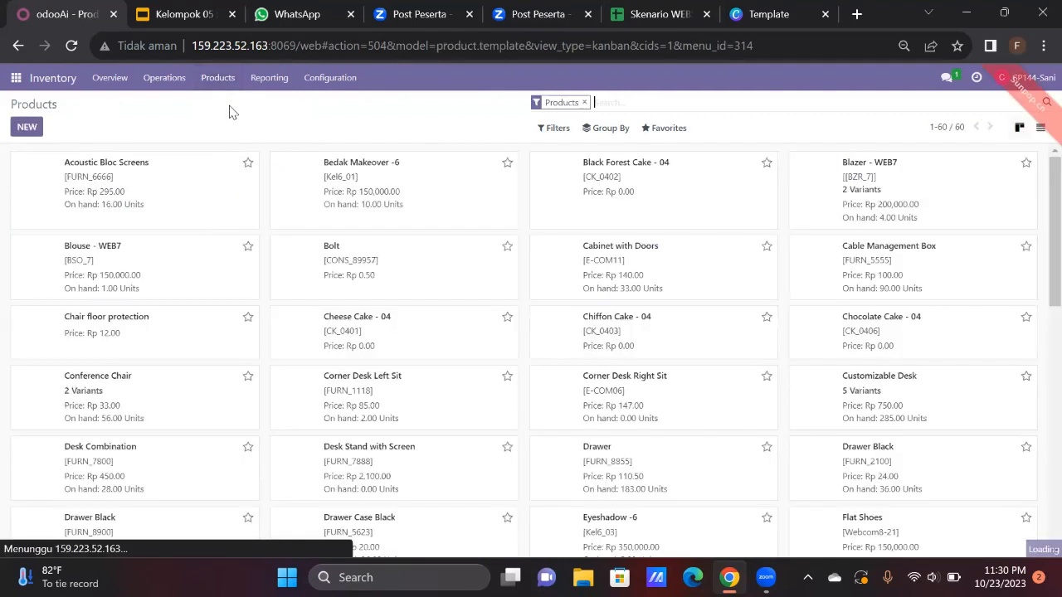
click(584, 102)
text(we)
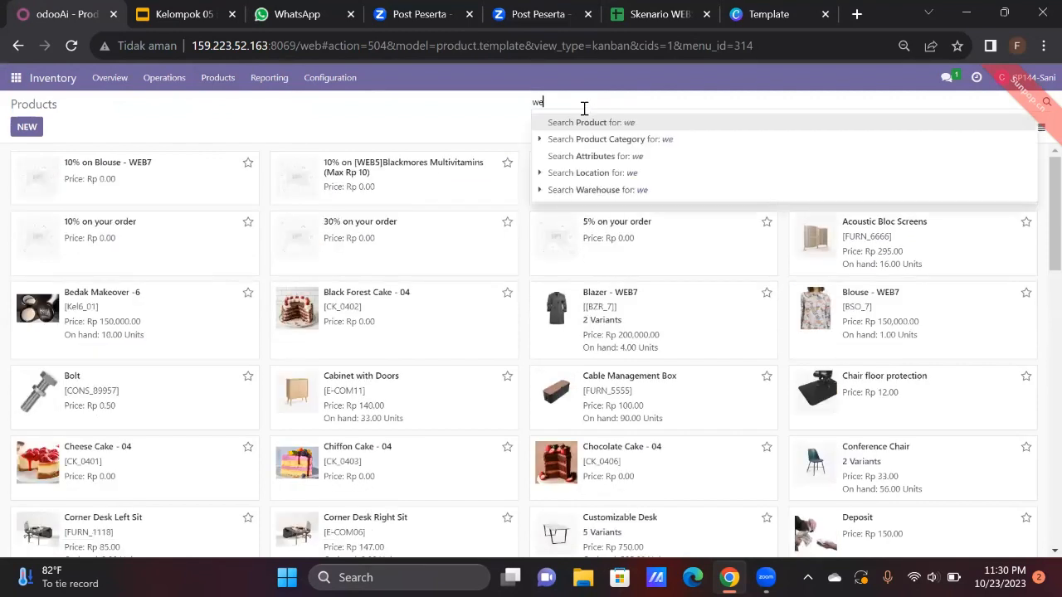
text(b5)
key(Return)
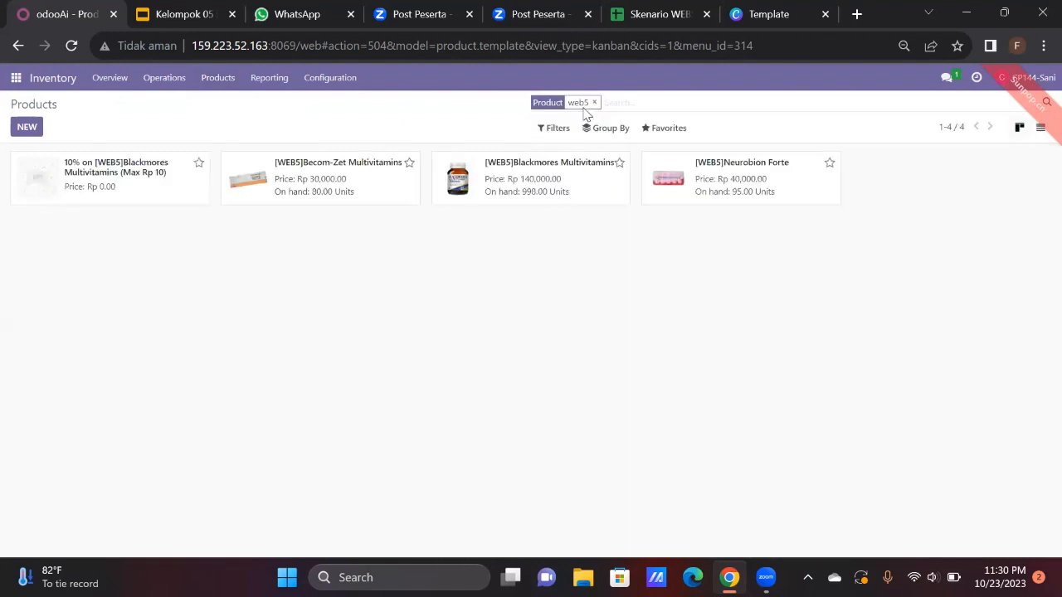
click(344, 190)
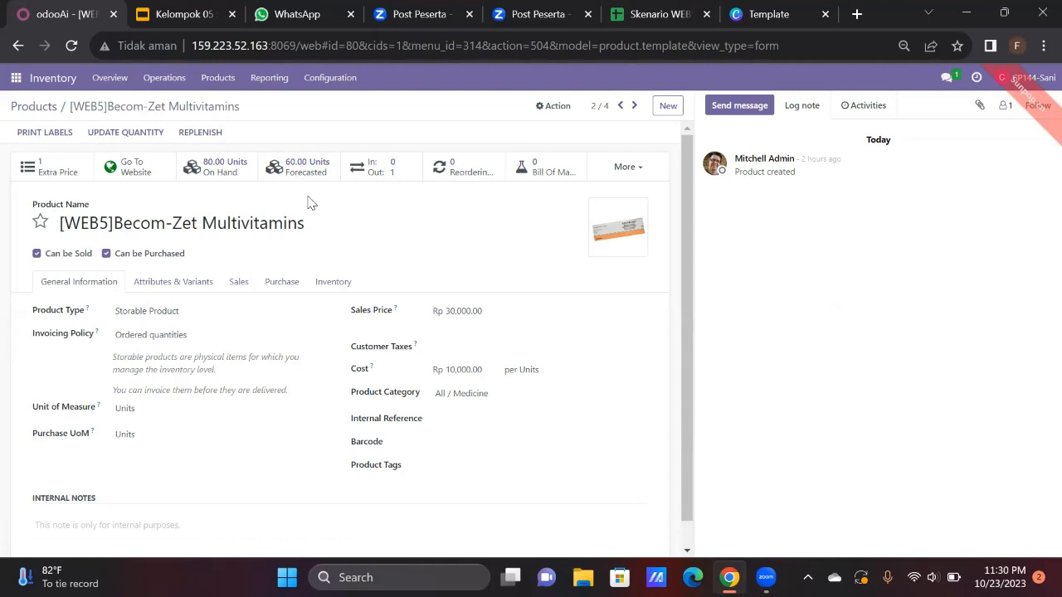
Show the on-hand stock for [WEB5]Becom-Zet Multivitamins: 80 units at WH/Stock.
click(224, 170)
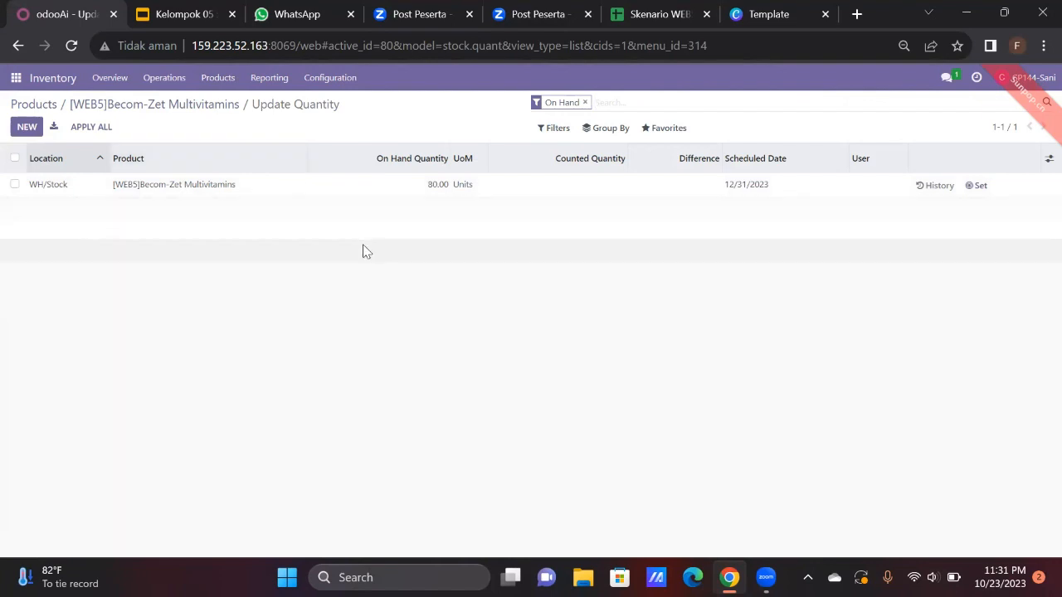
Discard a new quantity line and return to the Becom-Zet product form, stock still 80 units.
click(26, 129)
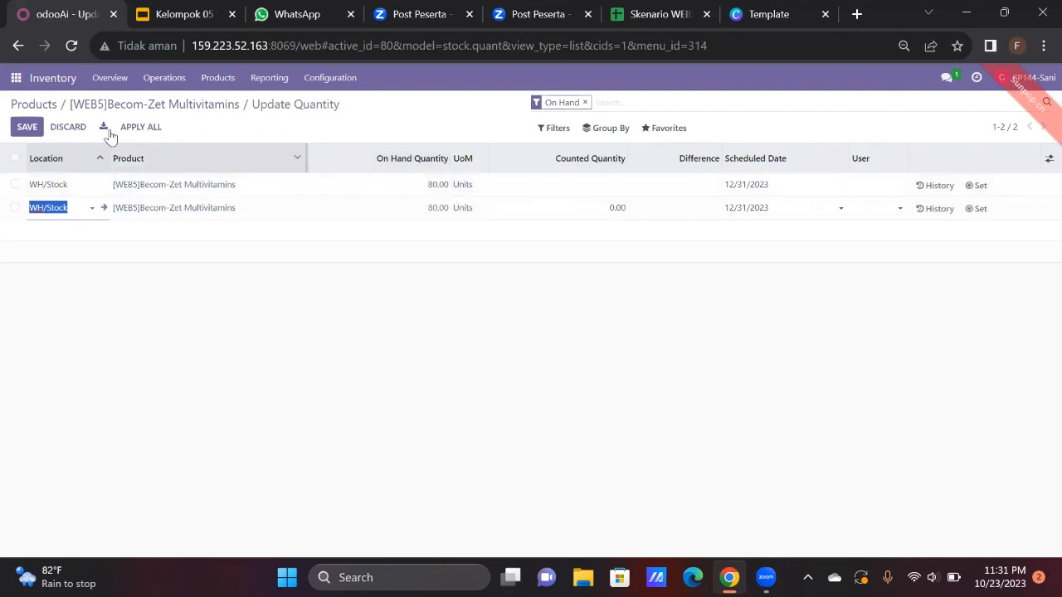
click(69, 127)
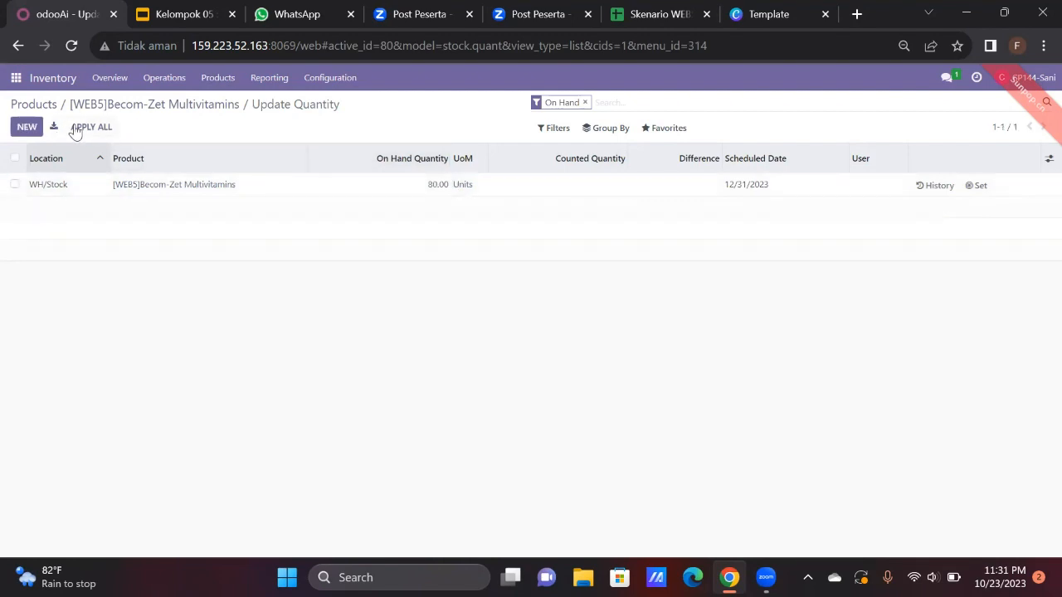
click(170, 109)
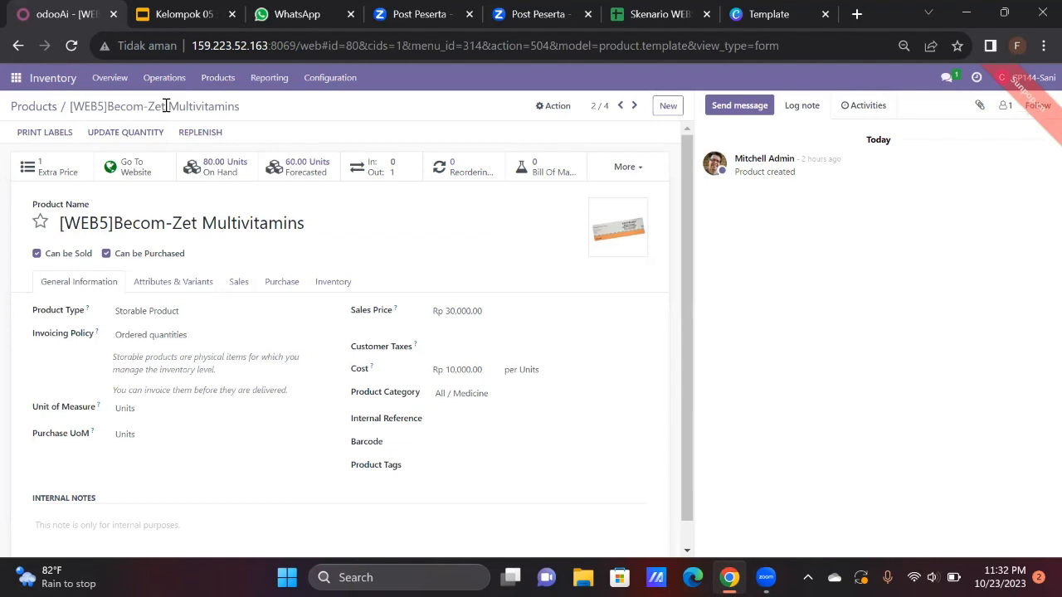
From the web5 product list, open [WEB5]Blackmores Multivitamins (Rp 140,000, 998 units on hand).
click(49, 105)
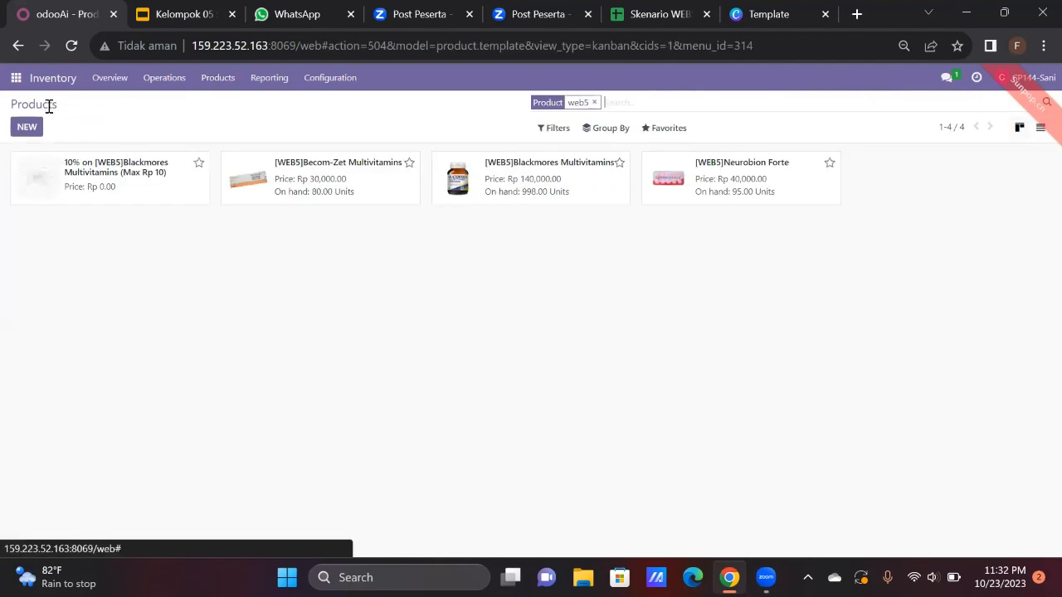
click(522, 194)
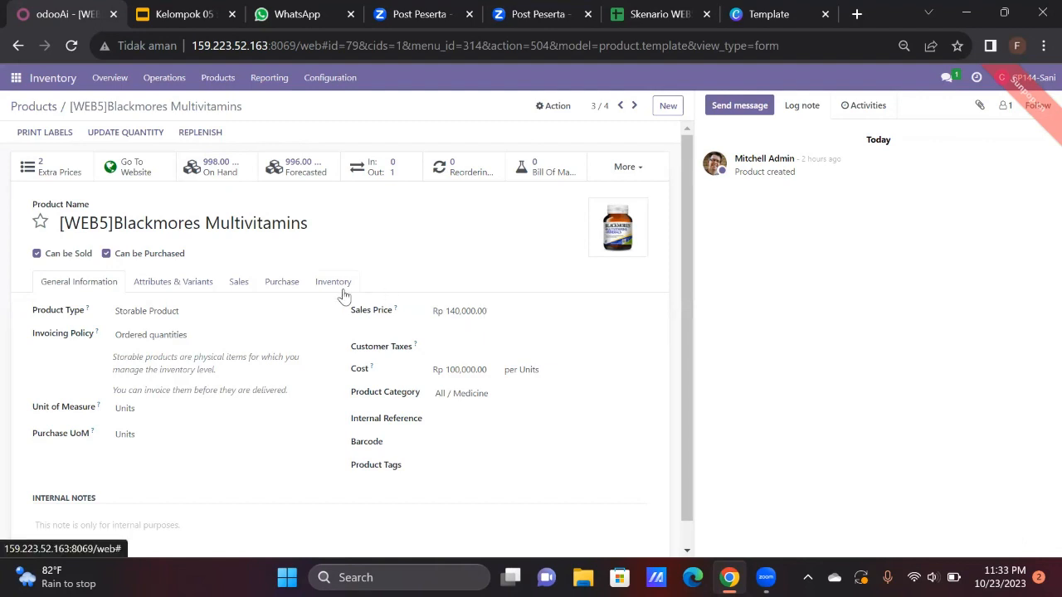
Check [WEB5]Neurobion Forte (Rp 40,000, 95 units on hand), then go back to the web5 product list.
click(45, 108)
click(727, 179)
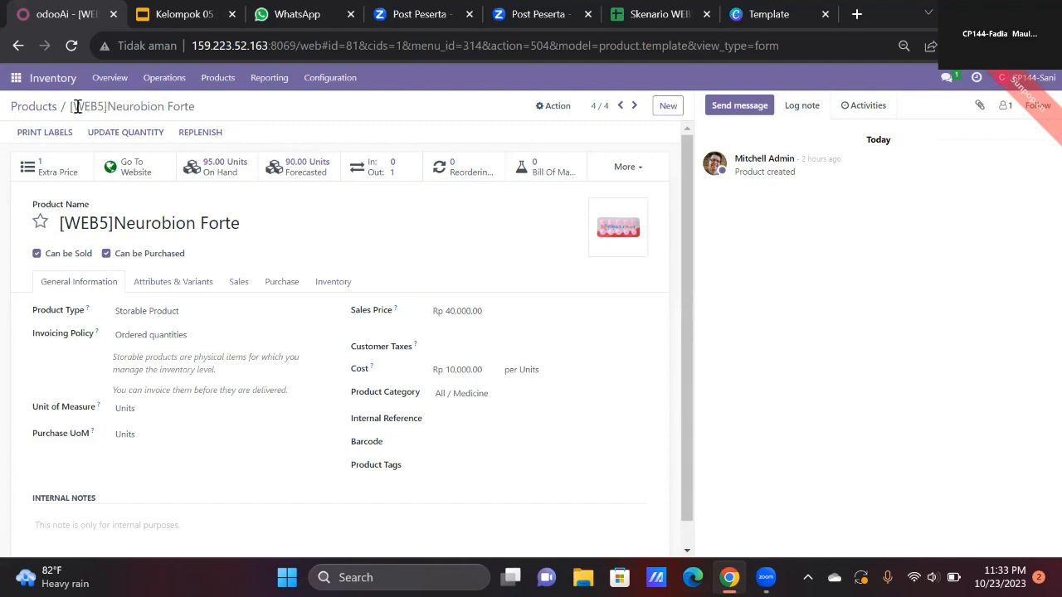
click(40, 111)
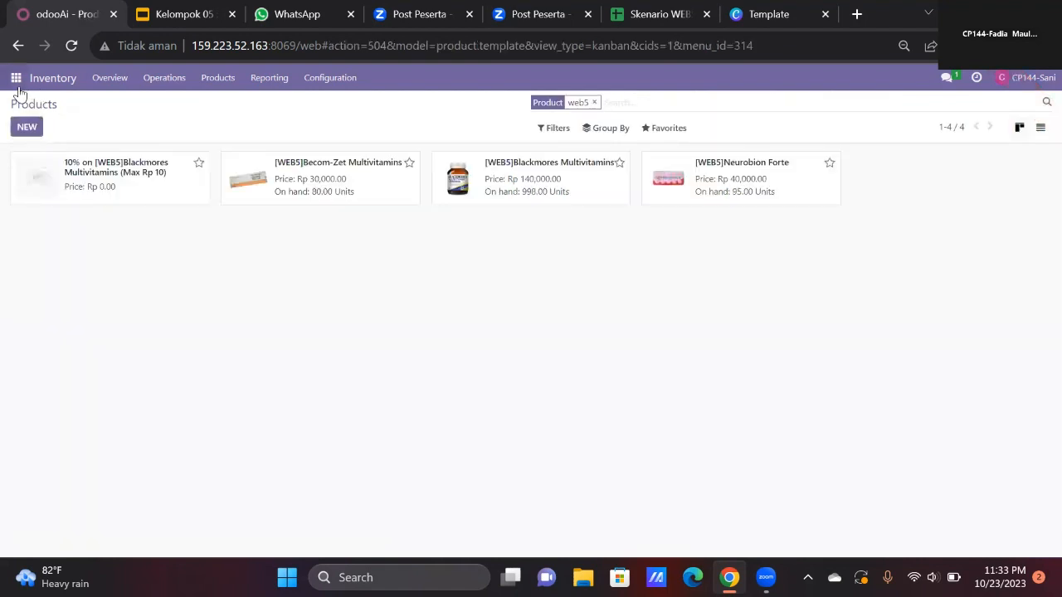
On the Website shop, search 'web5' to list Blackmores, Becom-Zet and Neurobion Forte under Medicine.
click(17, 78)
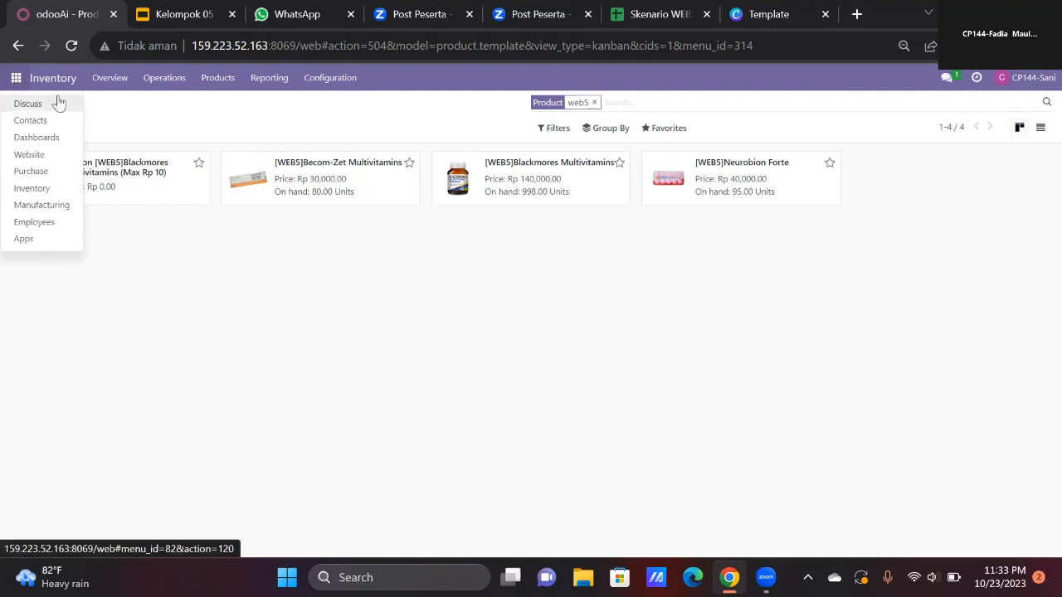
click(38, 161)
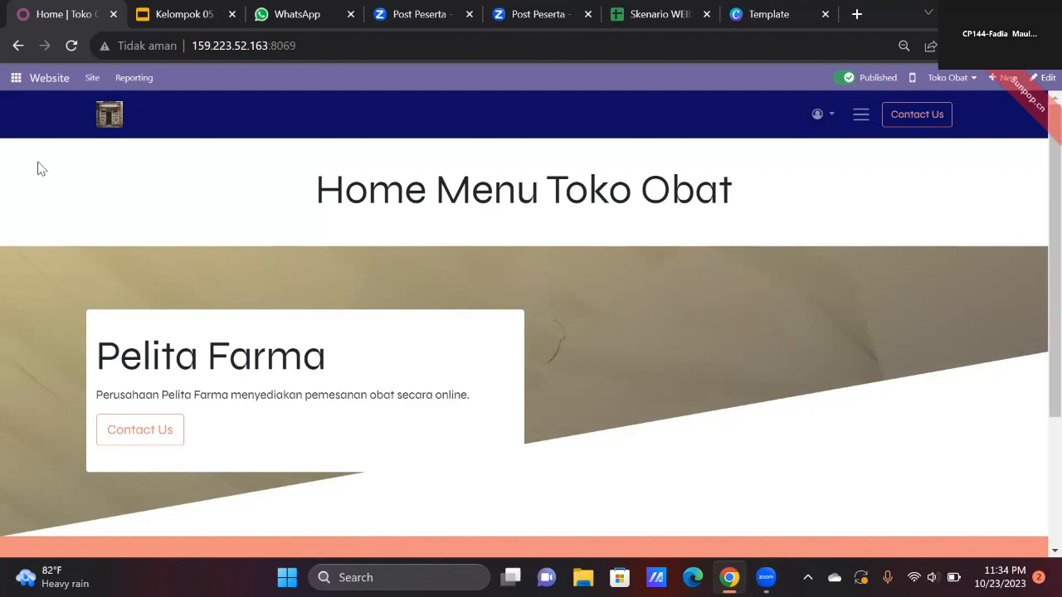
click(862, 114)
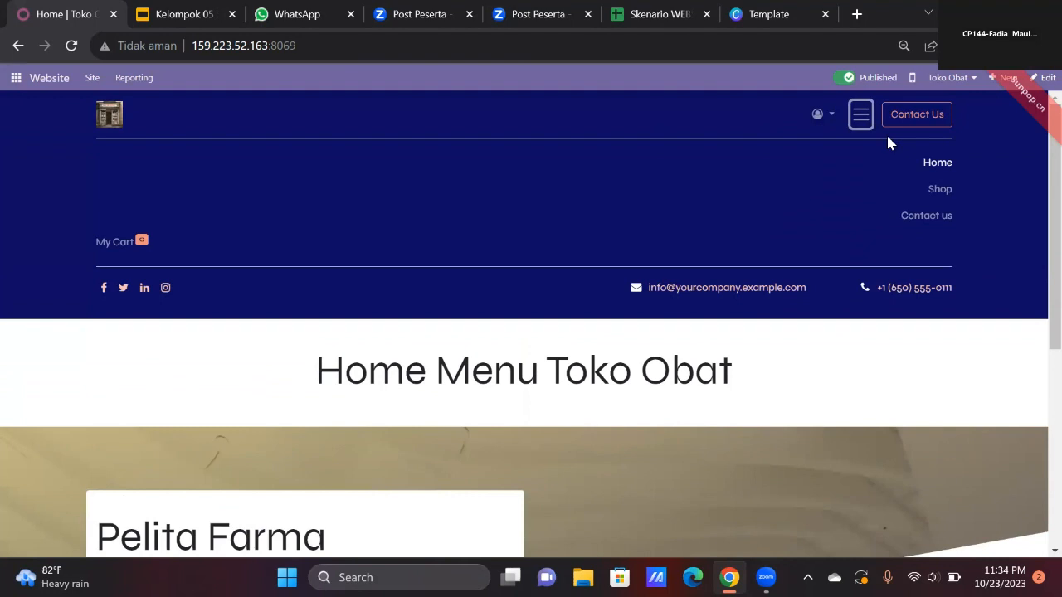
click(929, 200)
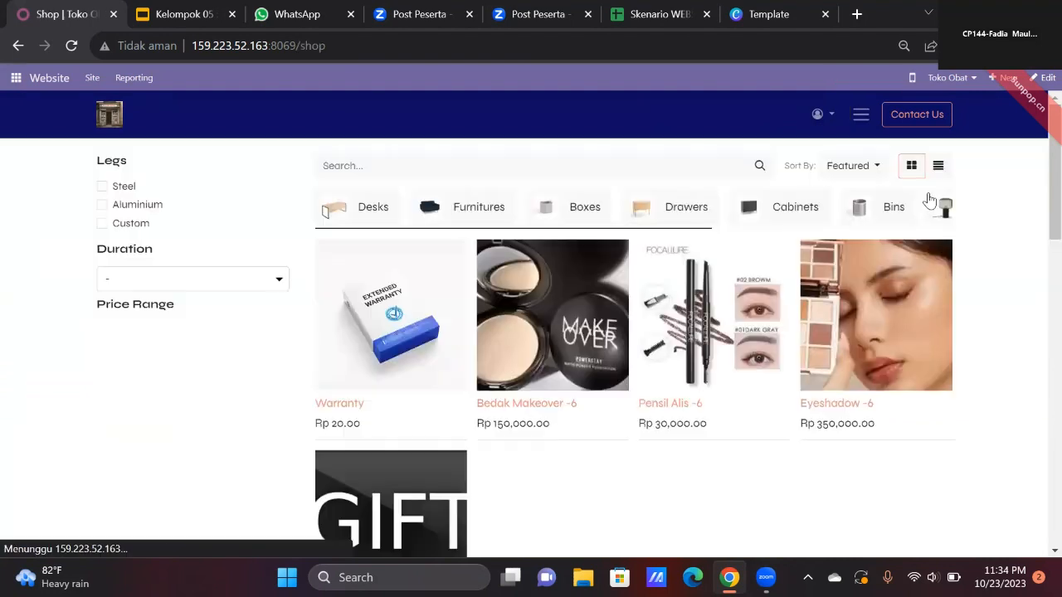
click(530, 164)
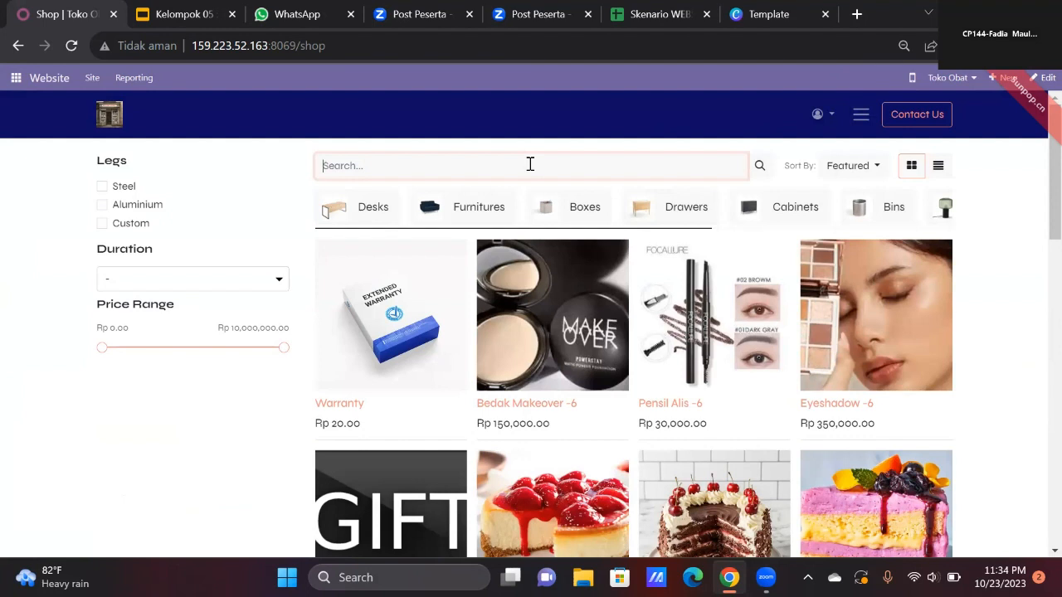
text(web5)
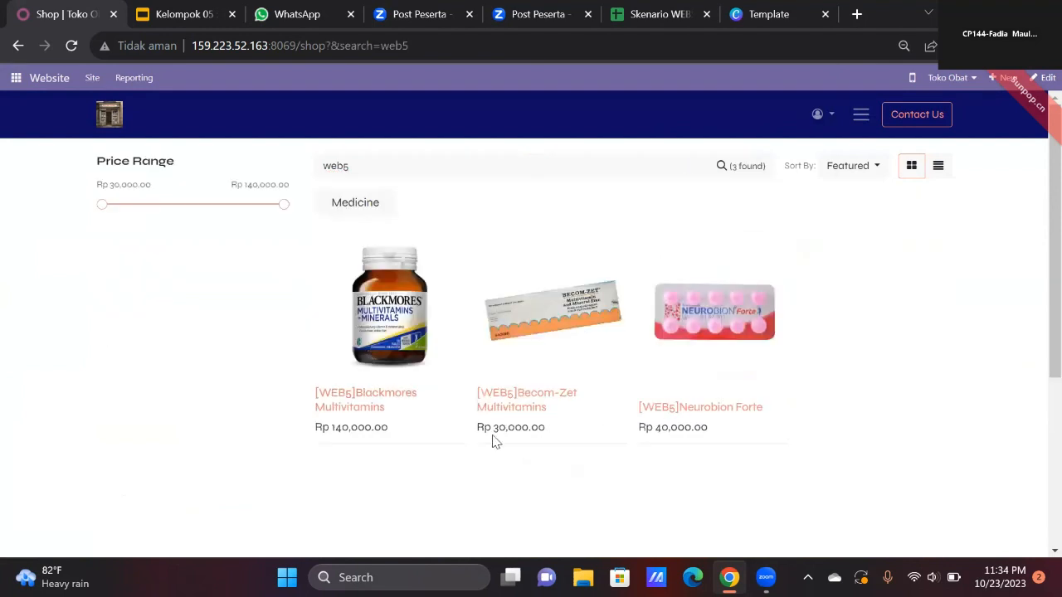
View the Blackmores and Becom-Zet shop pages, ending on Neurobion Forte at Rp 40,000.00.
click(390, 332)
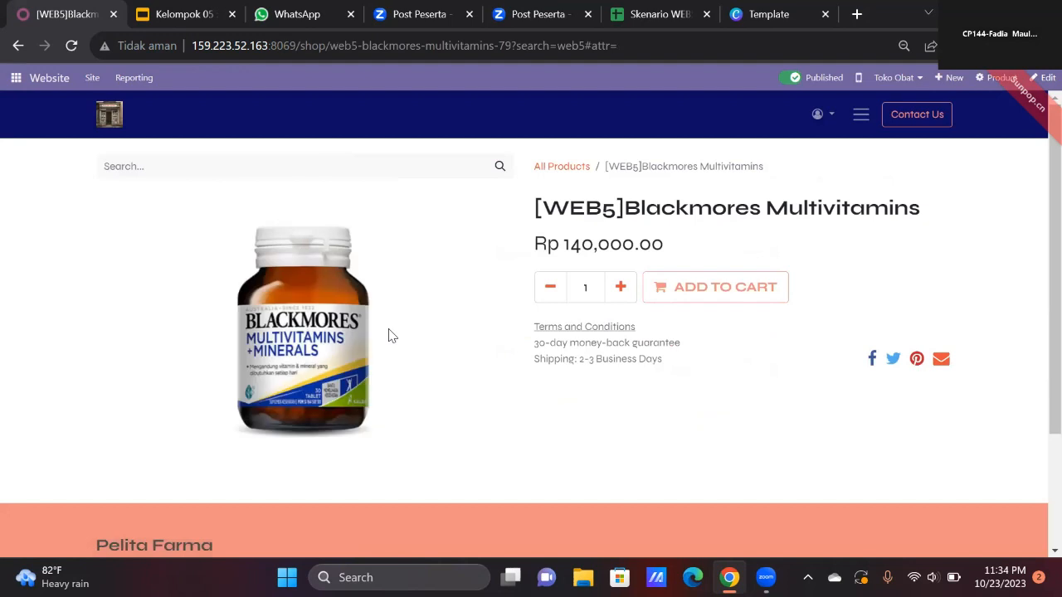
click(558, 169)
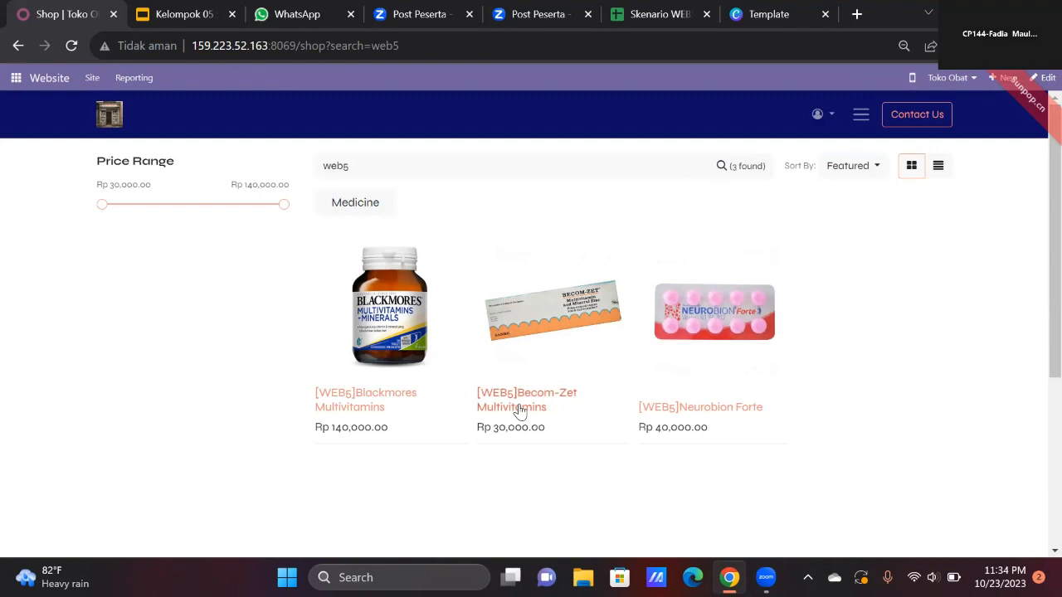
click(518, 407)
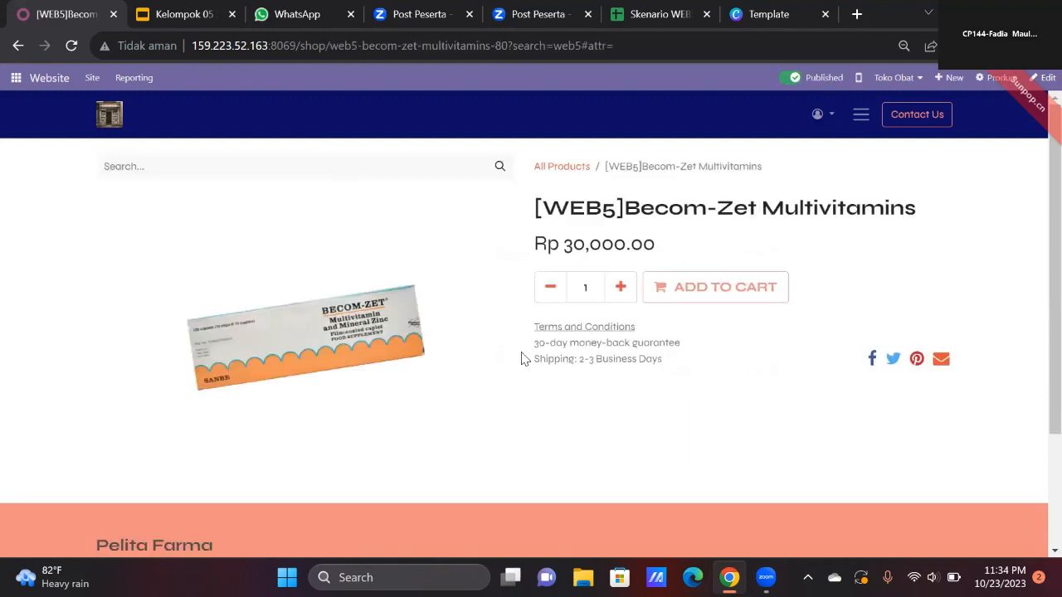
click(579, 170)
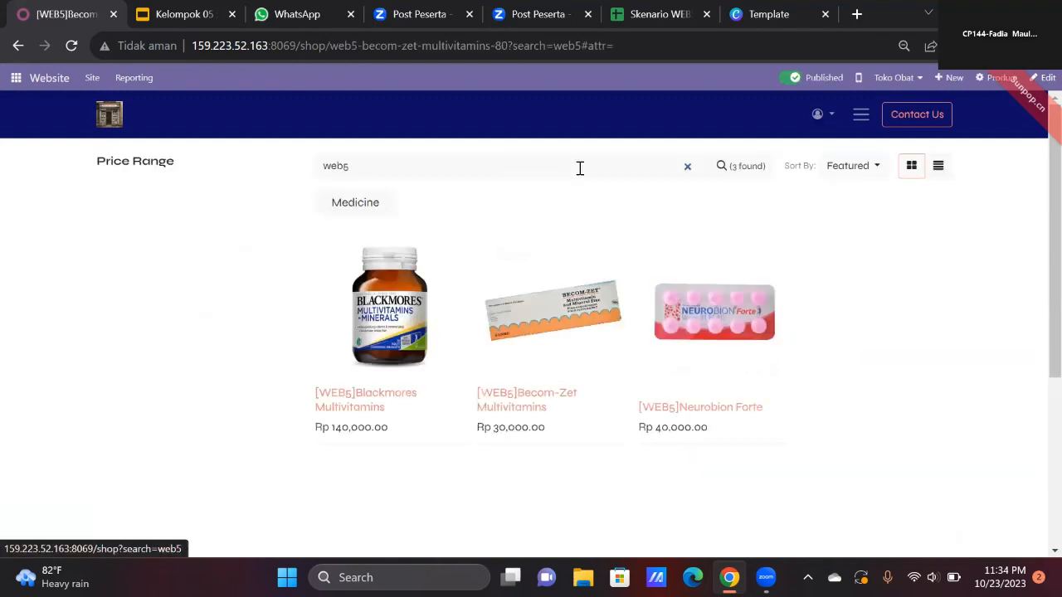
click(741, 415)
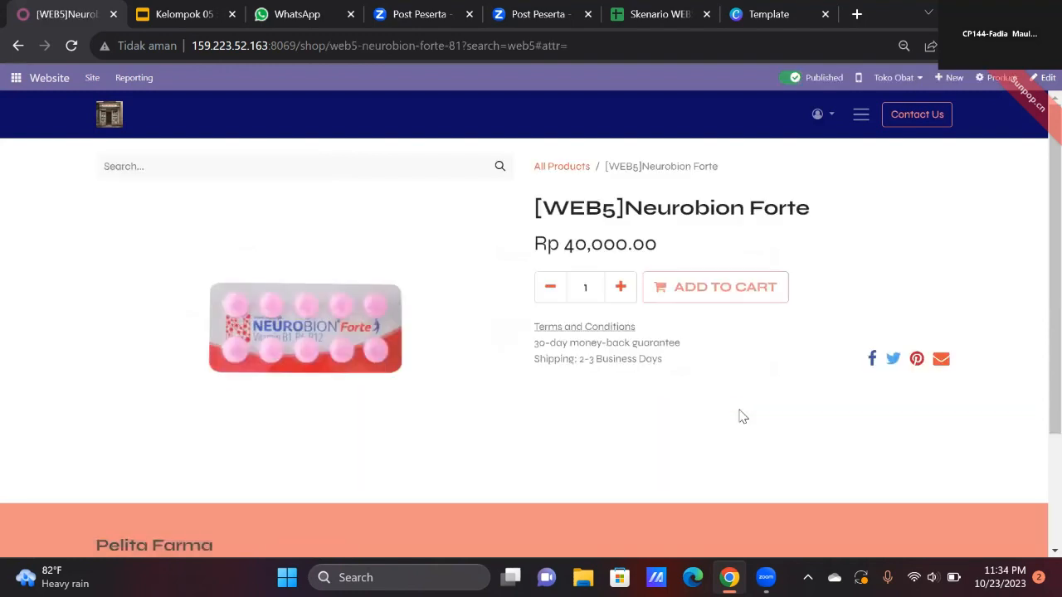
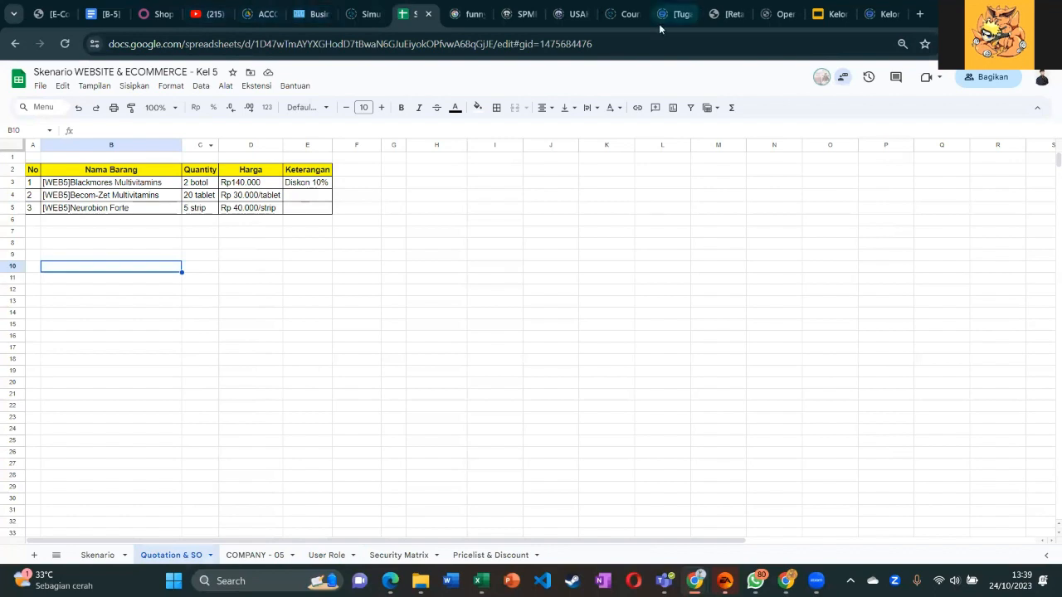
Add 2 Blackmores Multivitamins to the cart from the Medicine shop listing.
click(154, 14)
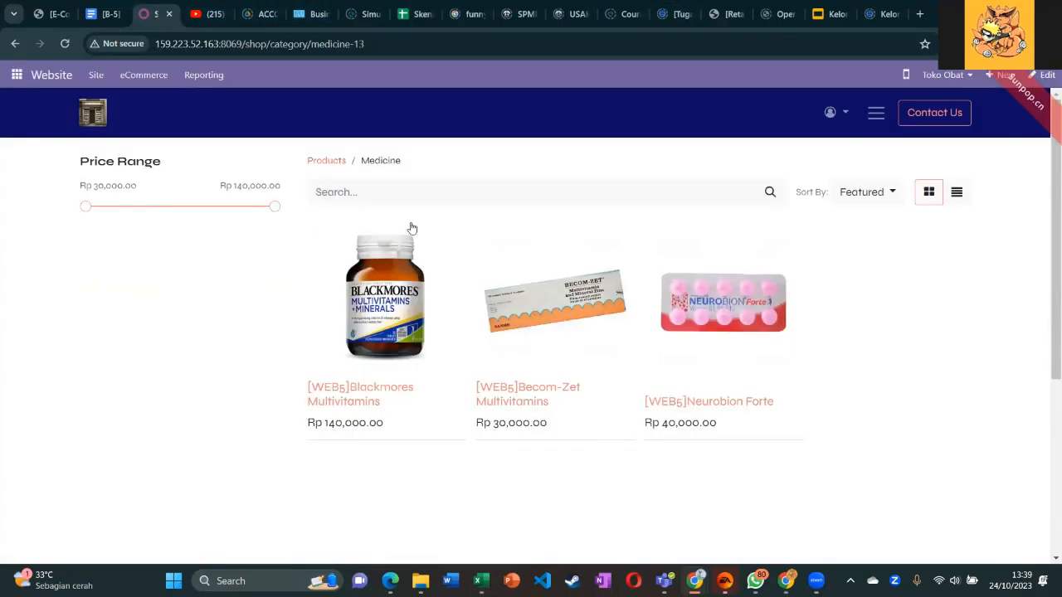
click(373, 346)
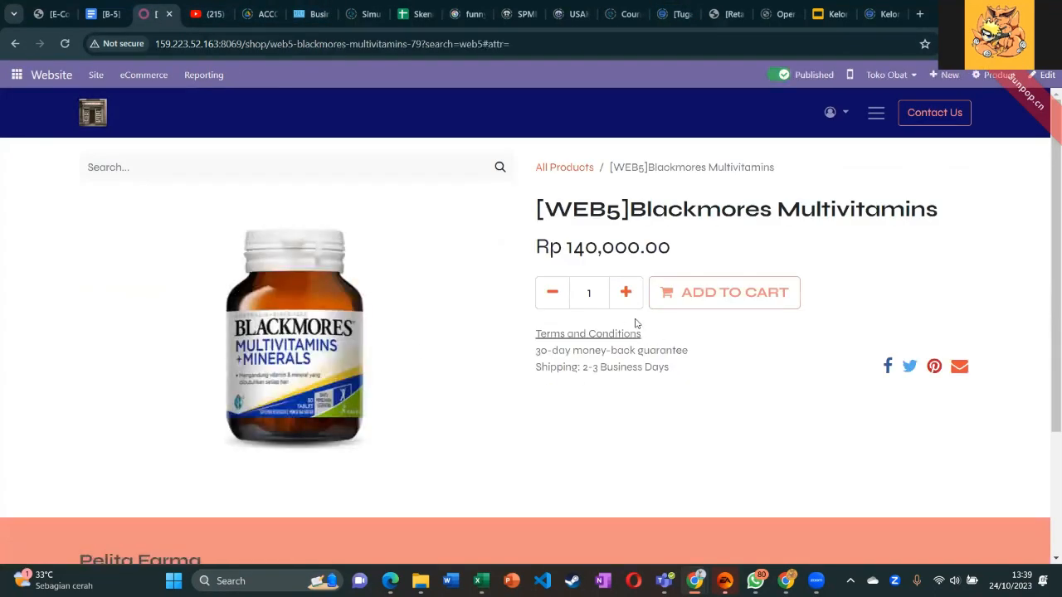
click(625, 292)
click(675, 300)
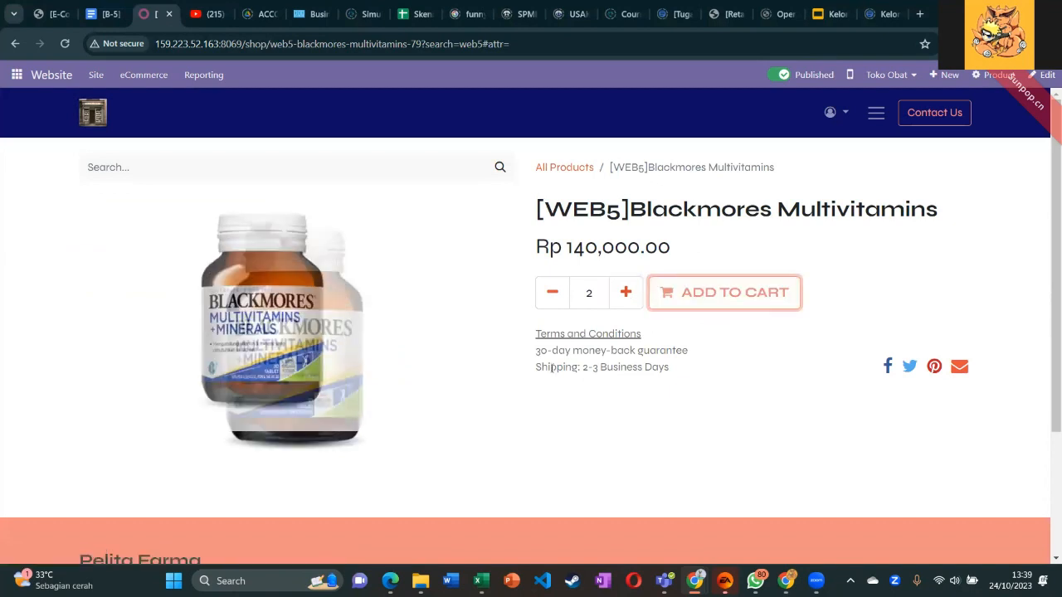
Add 20 Becom-Zet Multivitamins to the cart.
click(15, 43)
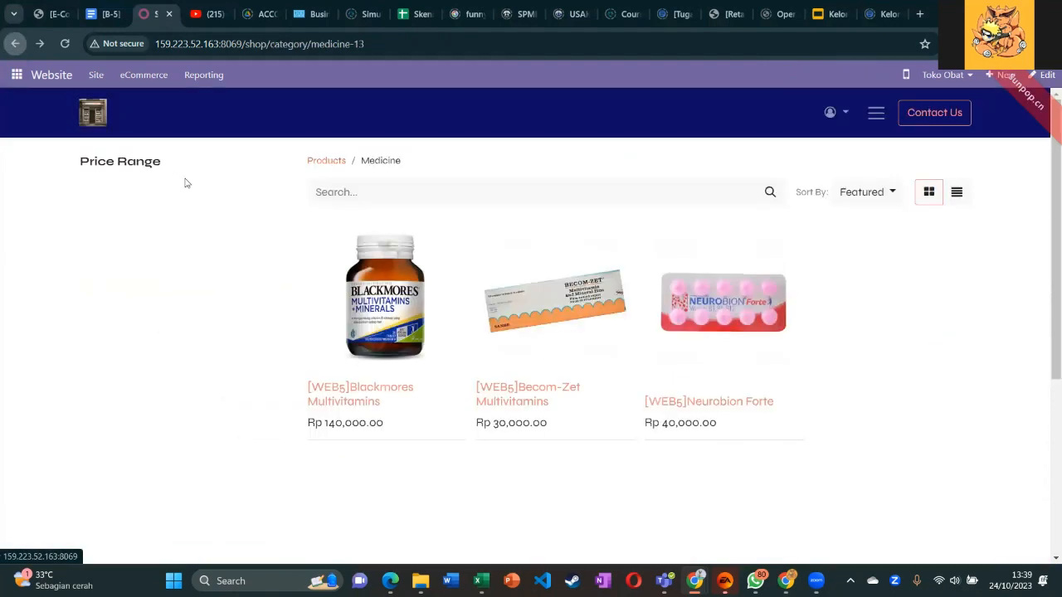
click(519, 340)
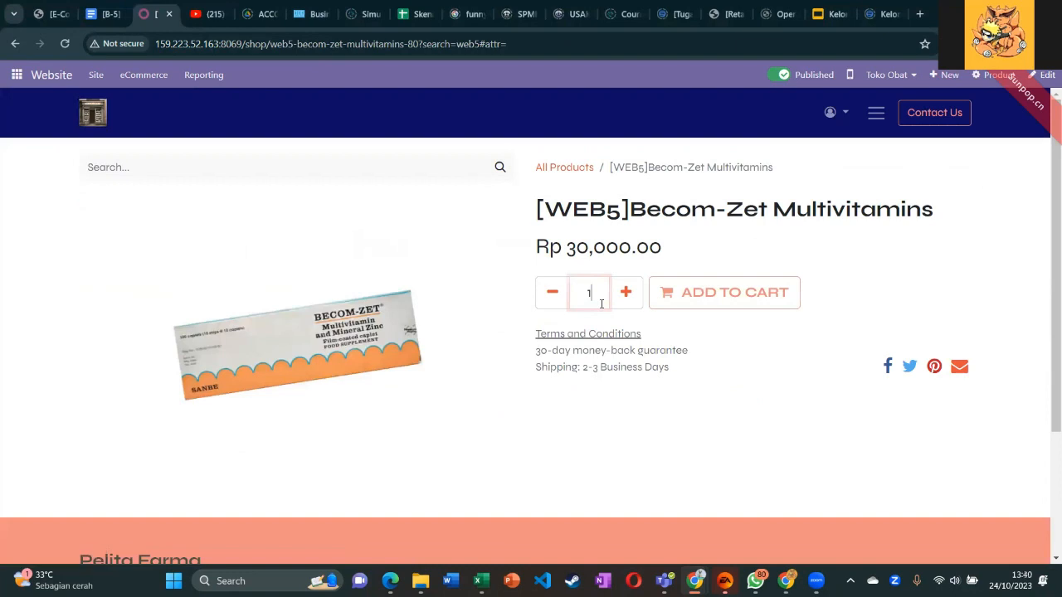
text(20)
click(678, 299)
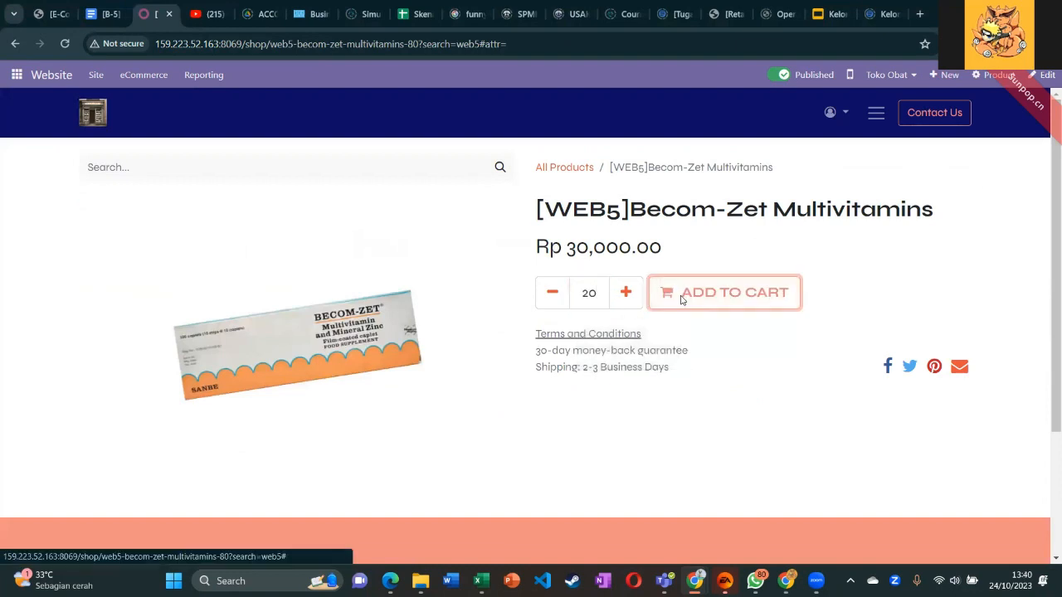
Add 5 Neurobion Forte to the cart, bringing it to 27 items totalling Rp 1,080,000.00.
click(15, 43)
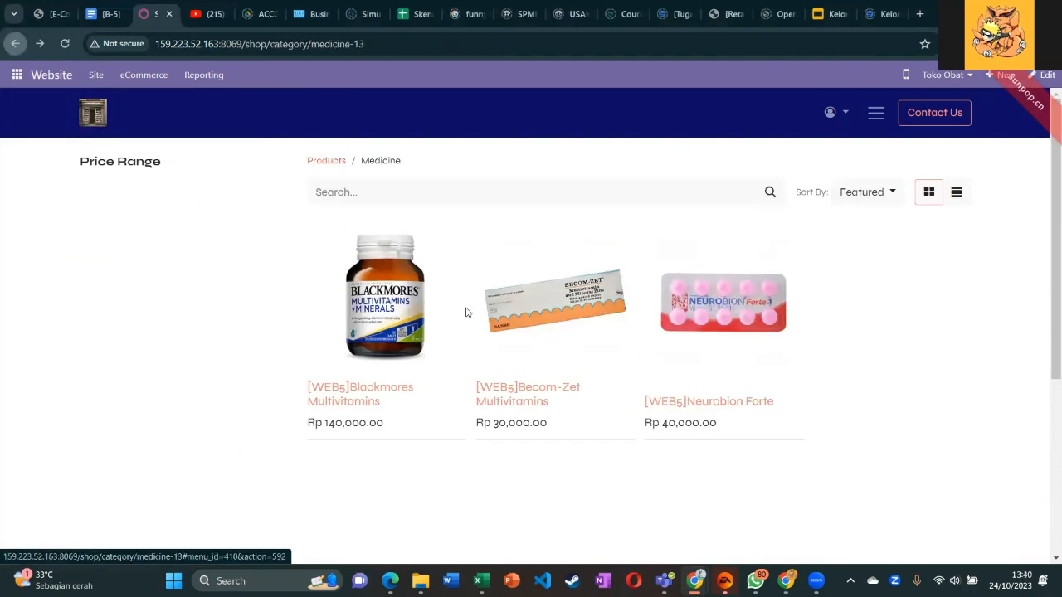
click(698, 338)
double_click(591, 294)
key(BackSpace)
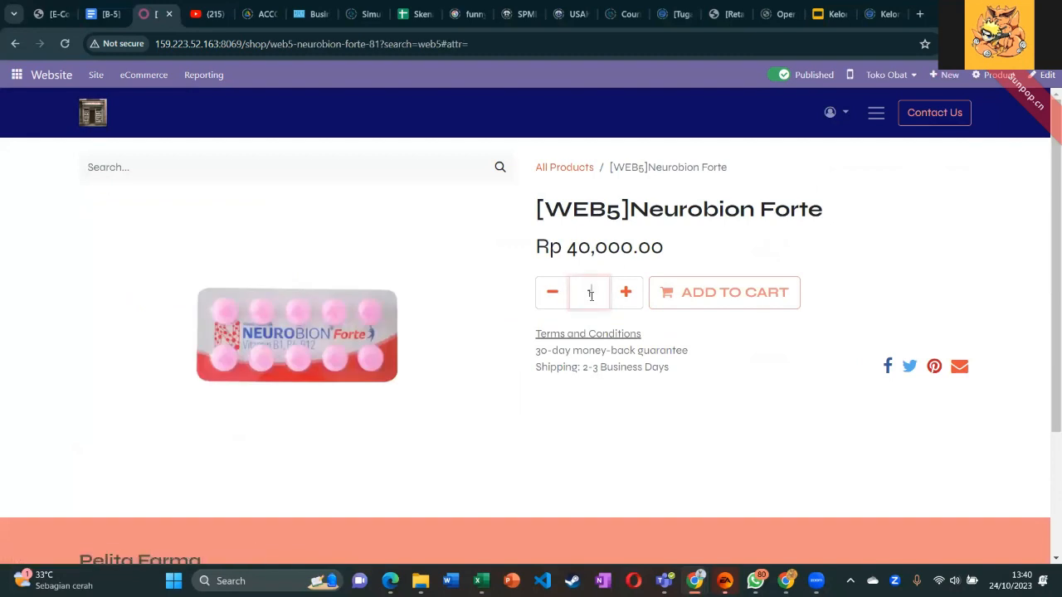
click(661, 301)
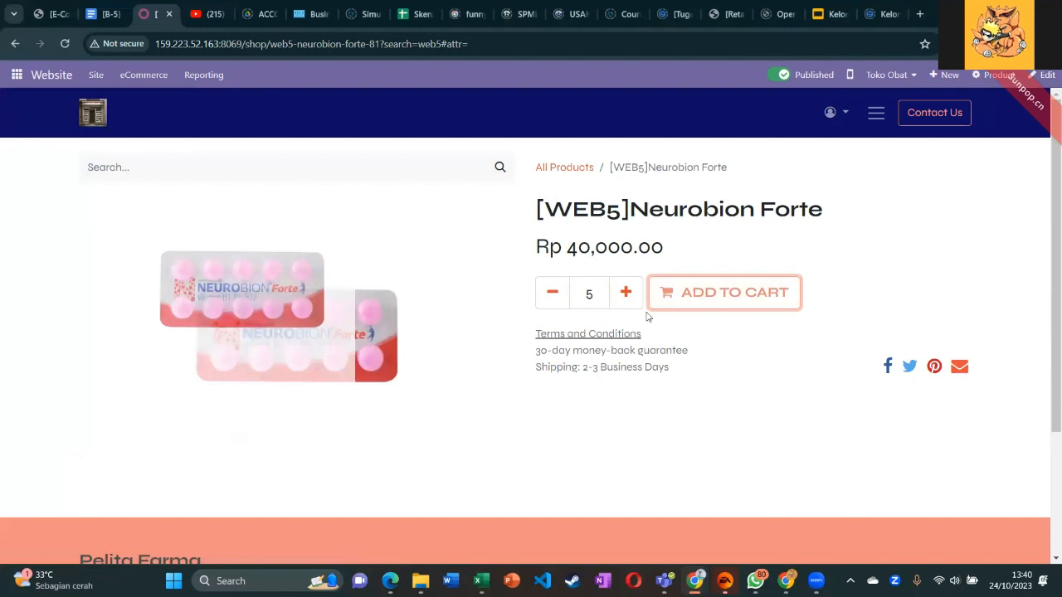
click(877, 115)
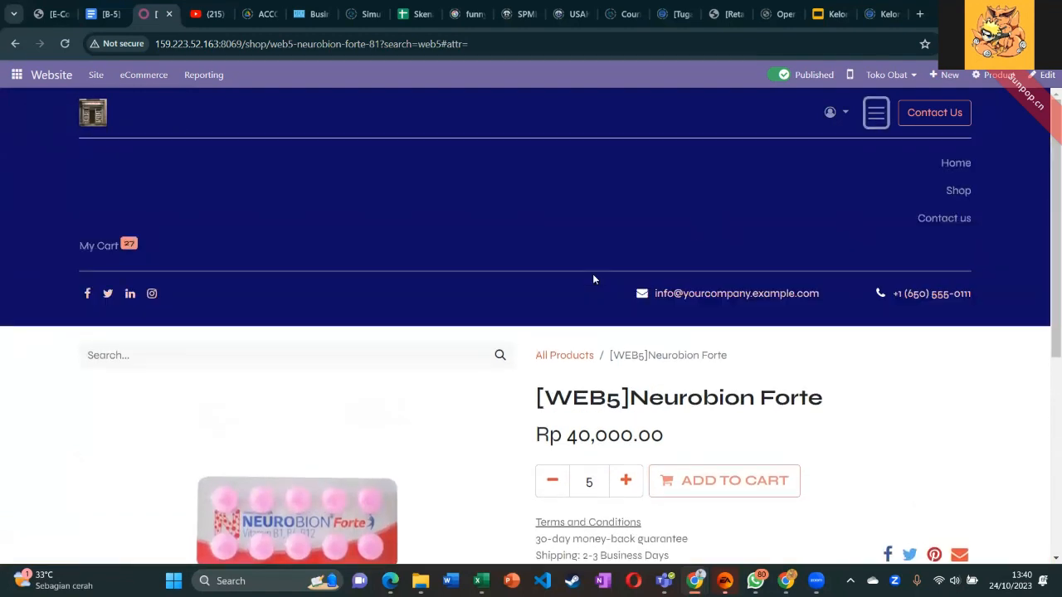
mouse_move(101, 248)
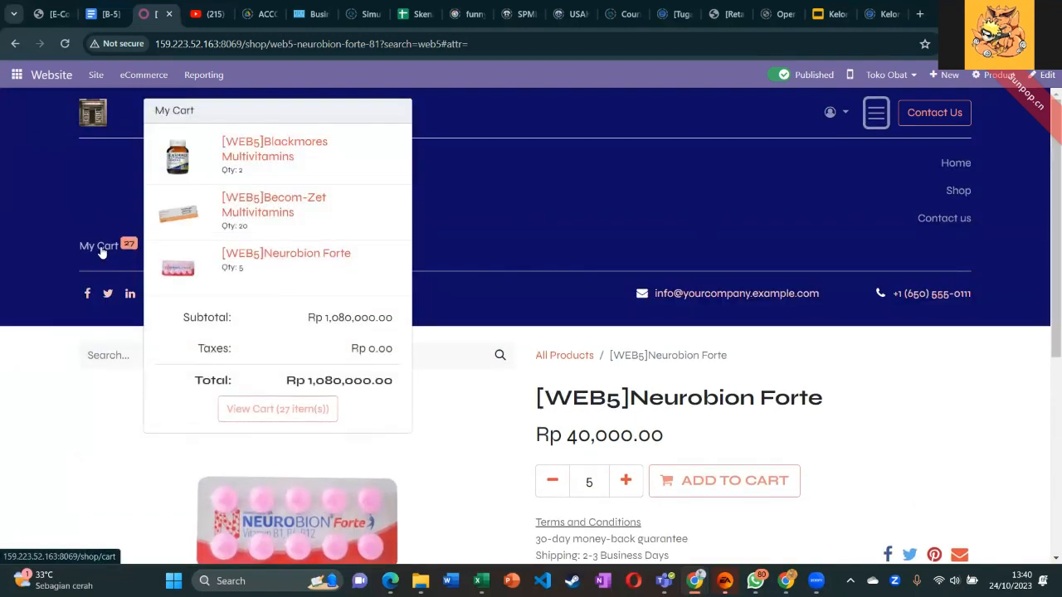
On the cart page, apply the 10% discount code, cutting Rp 108,000 for a Rp 972,000.00 total.
click(98, 245)
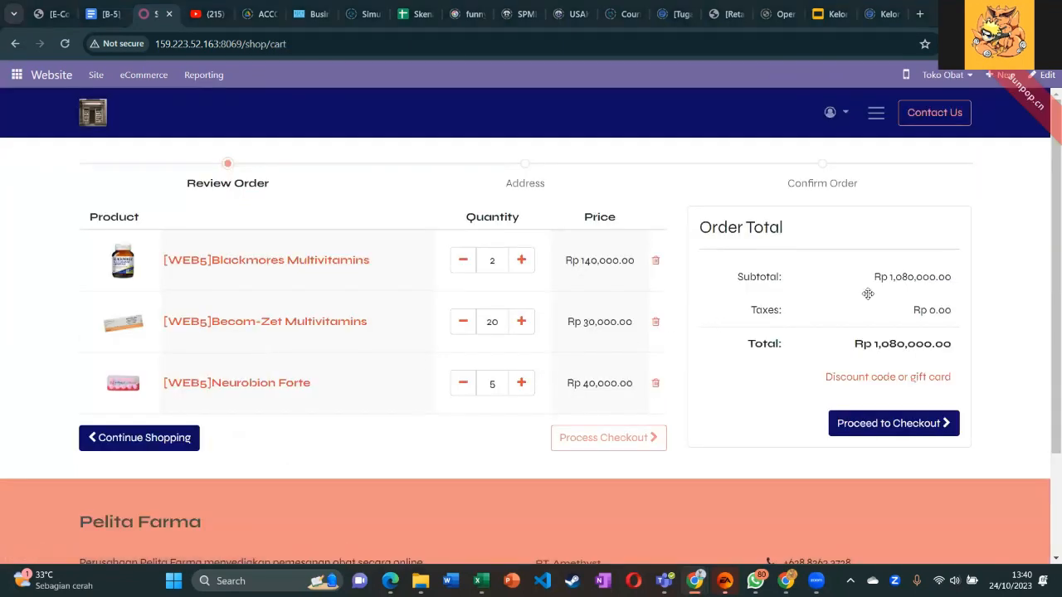
click(908, 375)
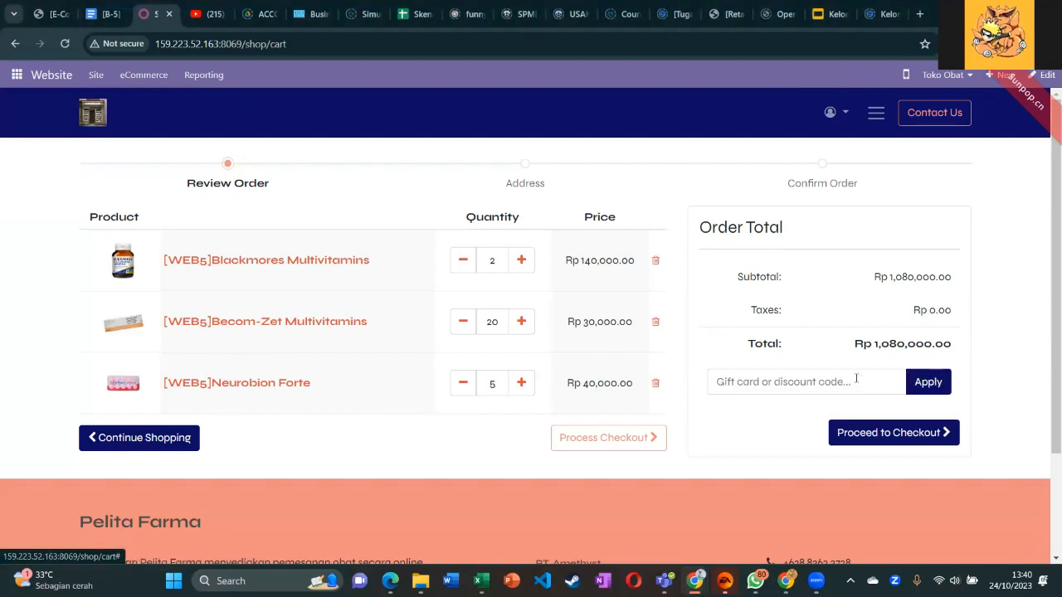
click(856, 380)
key(ctrl+v)
key(BackSpace)
key(BackSpace)
key(BackSpace)
key(BackSpace)
key(BackSpace)
key(BackSpace)
key(BackSpace)
key(BackSpace)
key(BackSpace)
key(BackSpace)
key(BackSpace)
key(BackSpace)
key(BackSpace)
key(BackSpace)
key(BackSpace)
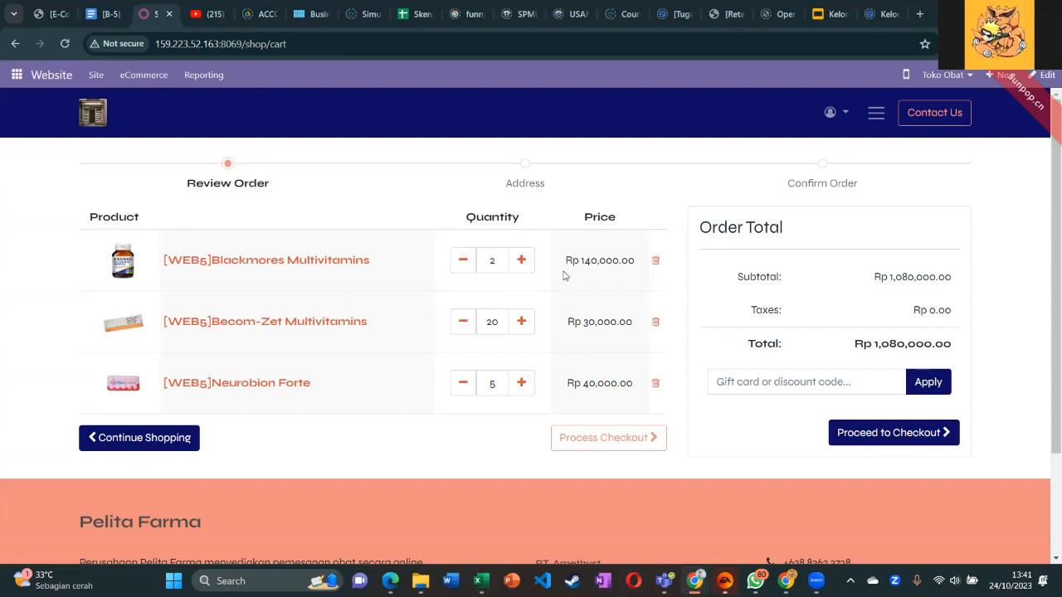
click(720, 381)
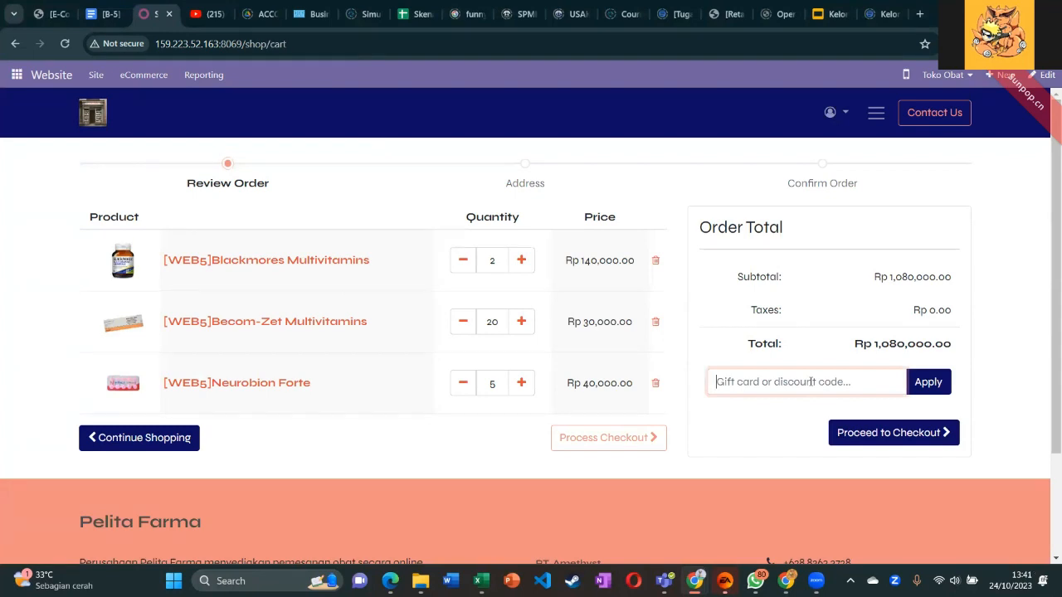
text(0446-4081-4e81)
click(927, 383)
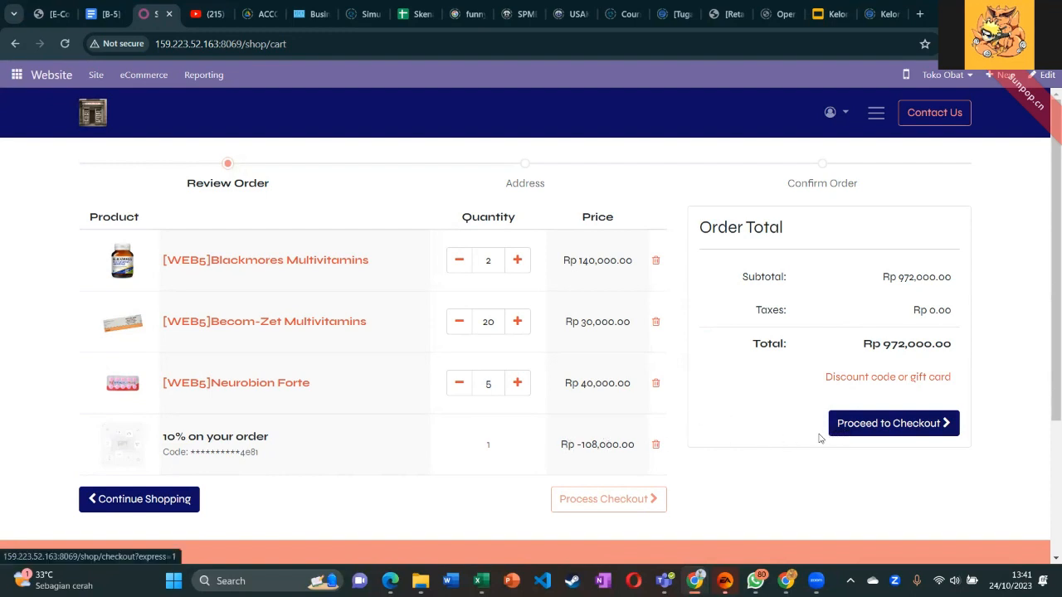
Review the Confirm Order page and pay Rp 972,000.00 by Wire Transfer, creating order S00044.
click(652, 499)
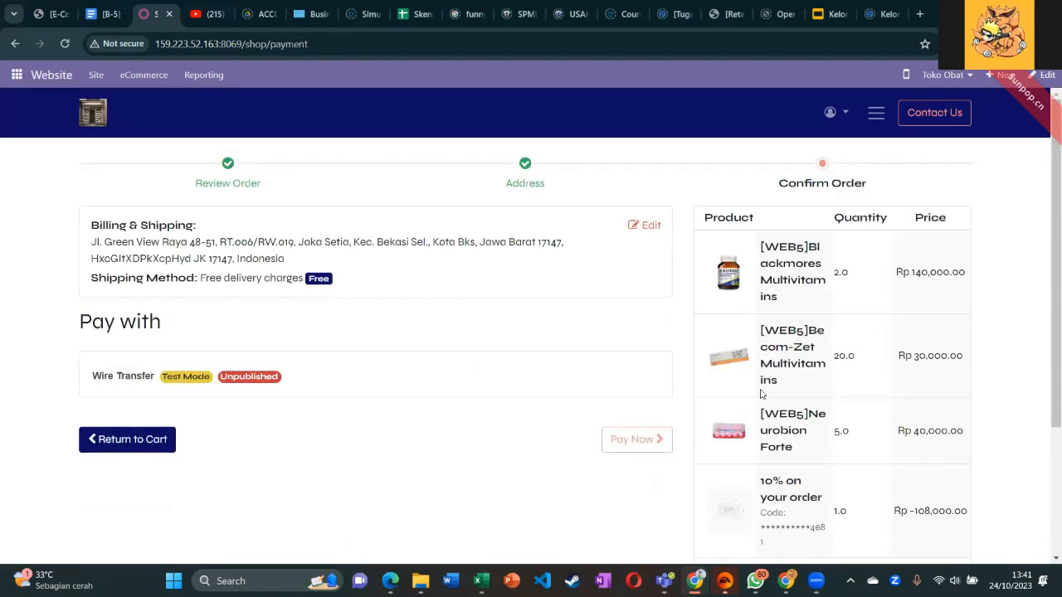
scroll(760, 390, down, 2)
scroll(761, 394, up, 2)
scroll(762, 394, down, 3)
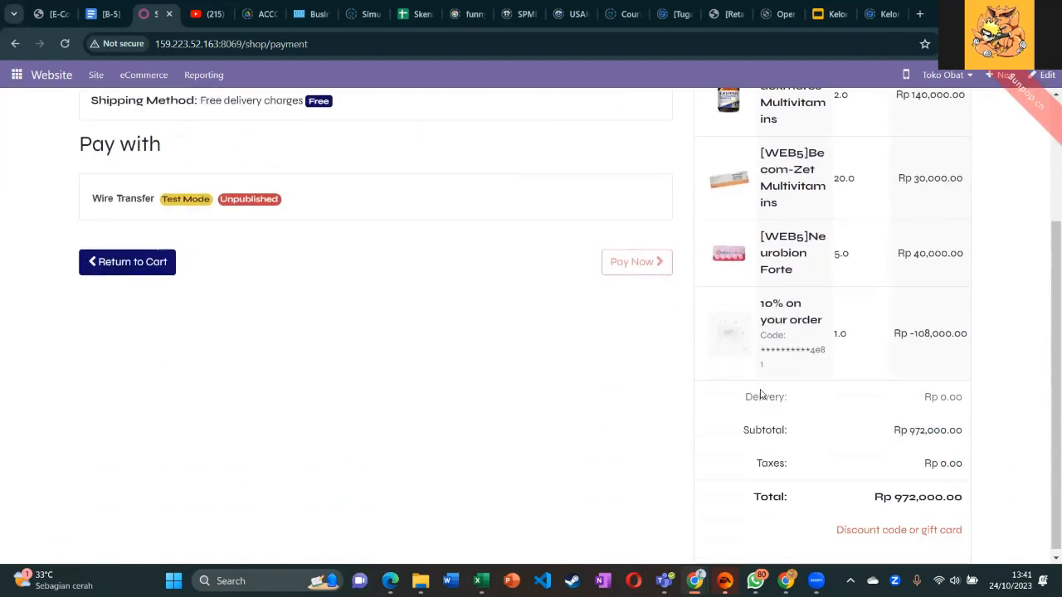
scroll(760, 390, up, 1)
scroll(761, 392, up, 1)
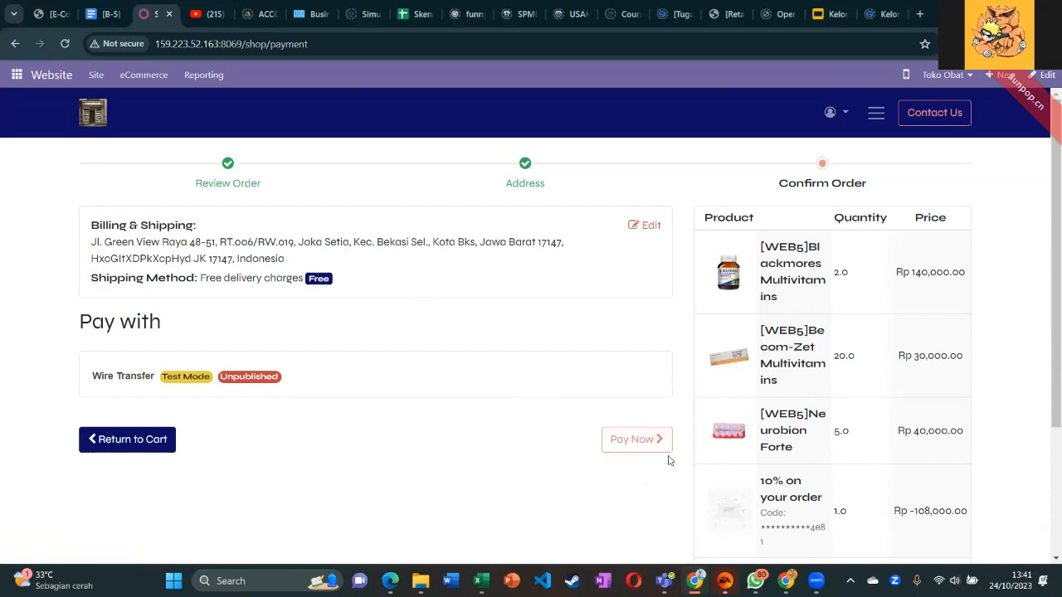
click(621, 437)
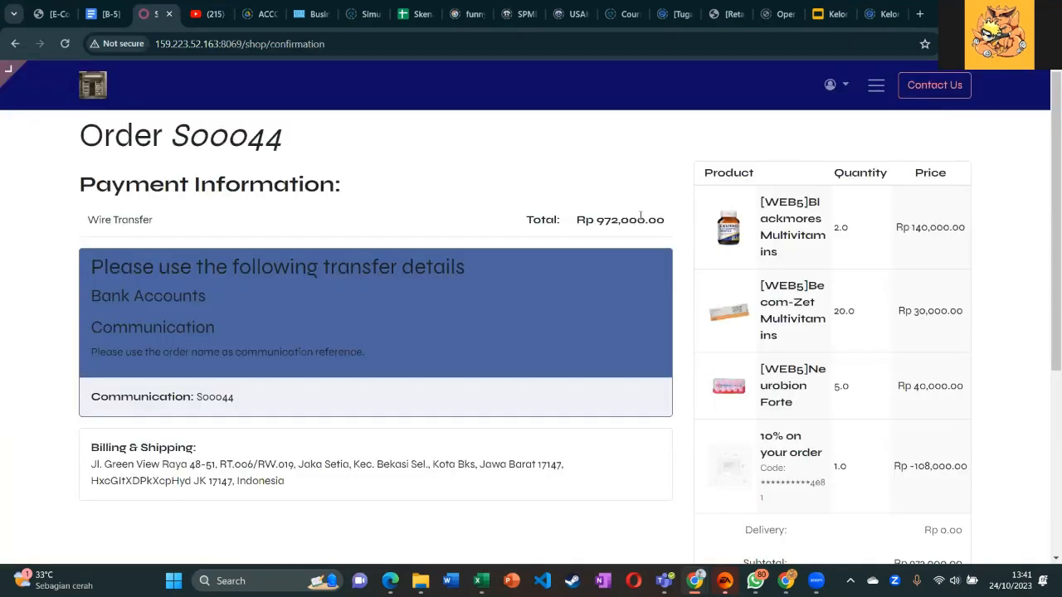
Review S00044's confirmation with its Rp -108,000.00 discount line, then go to the Website back end.
scroll(640, 214, down, 4)
scroll(199, 371, up, 4)
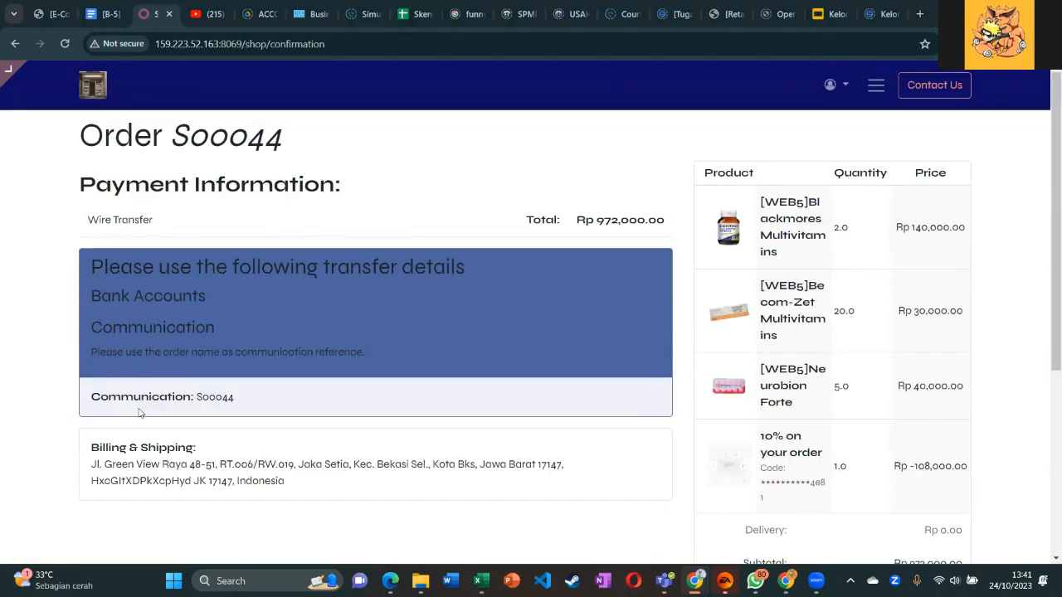
drag(175, 139, 279, 151)
click(295, 178)
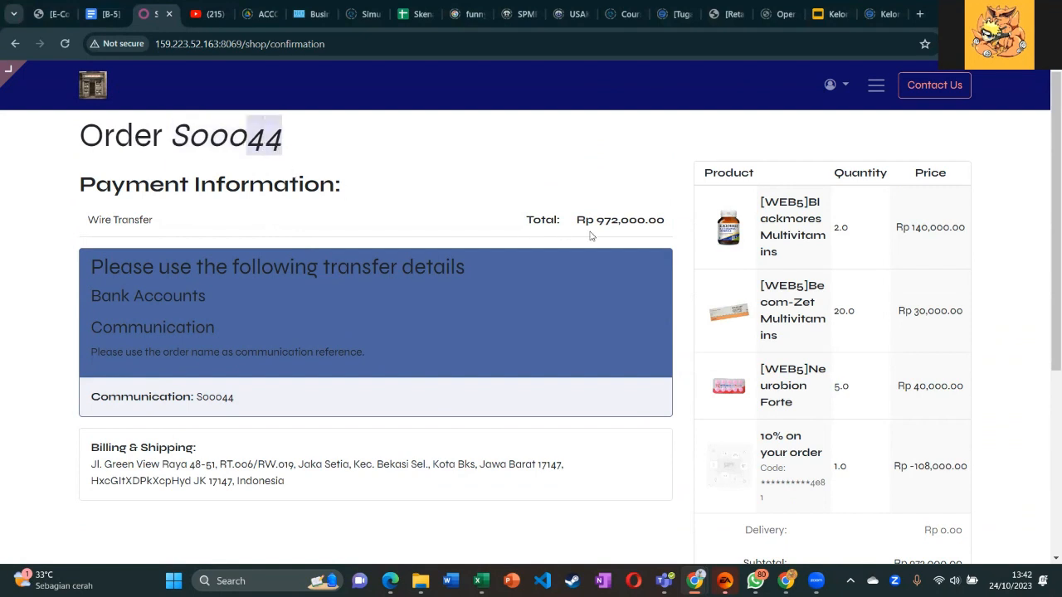
mouse_move(8, 75)
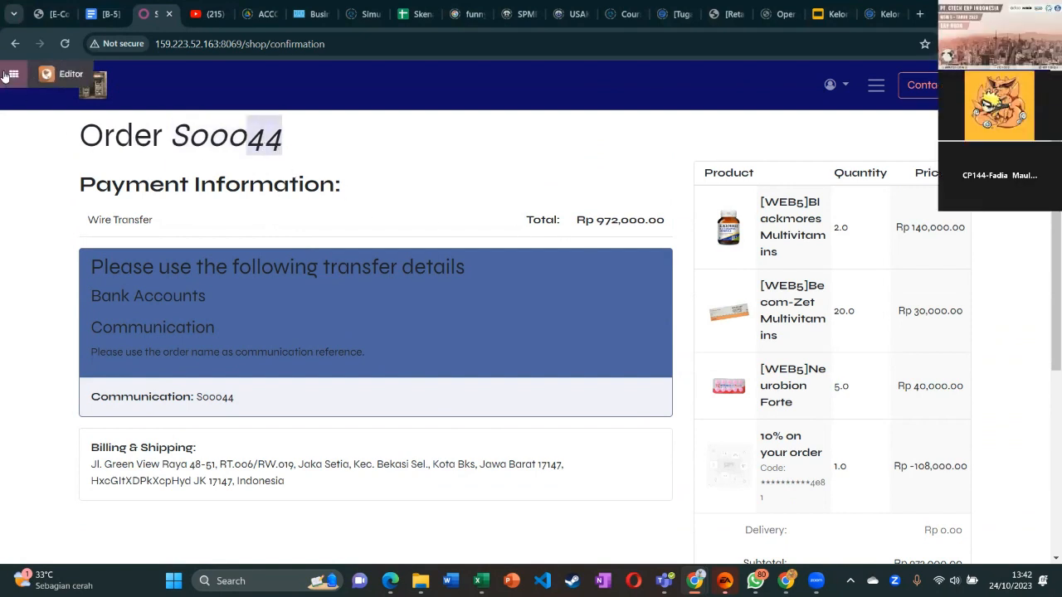
click(47, 76)
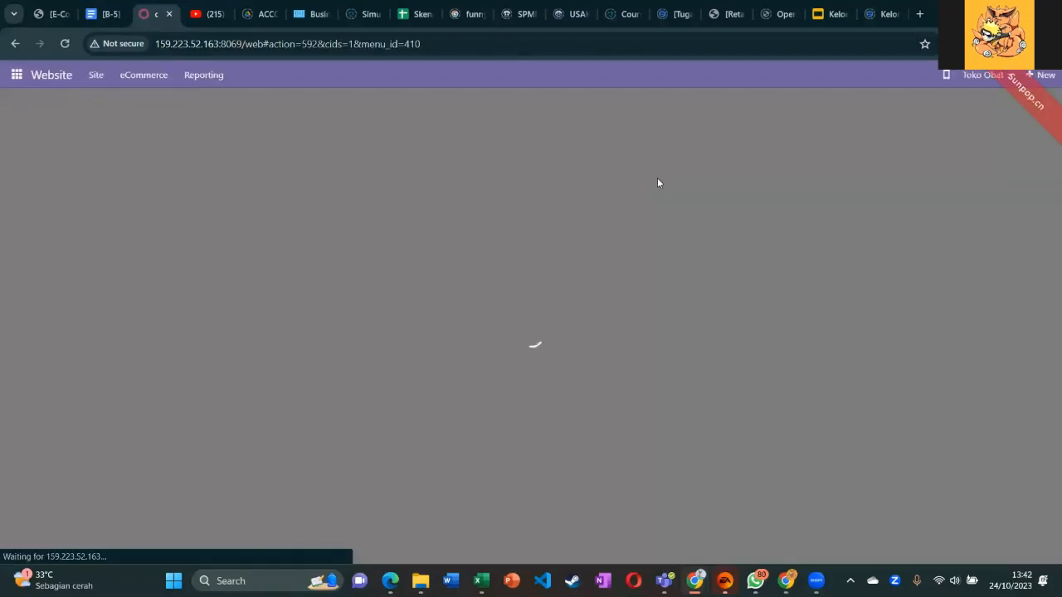
In Sales, clear the My Quotations filter and open quotation S00044.
click(18, 77)
click(26, 138)
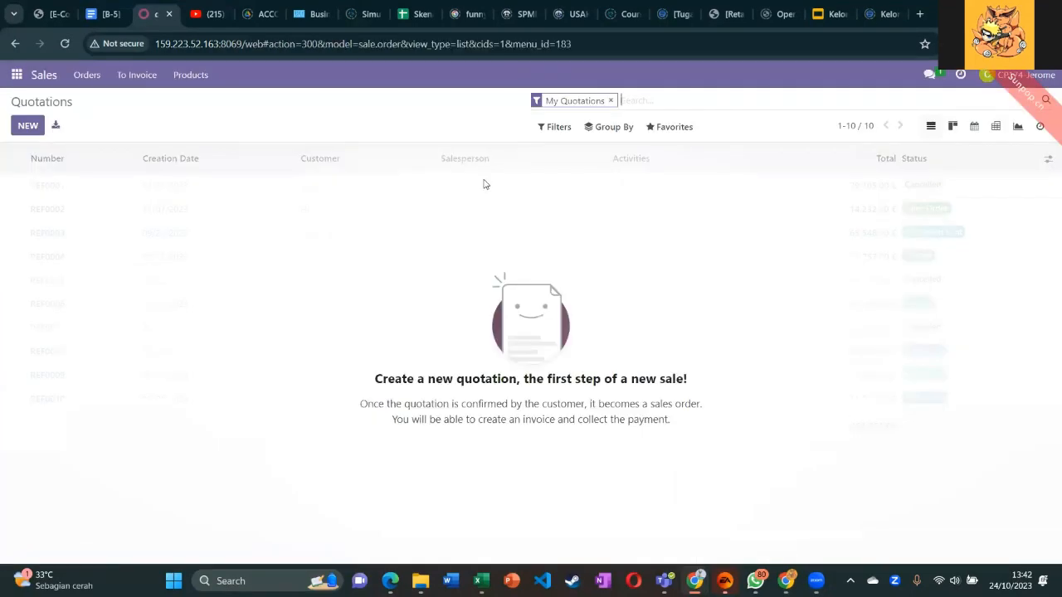
key(BackSpace)
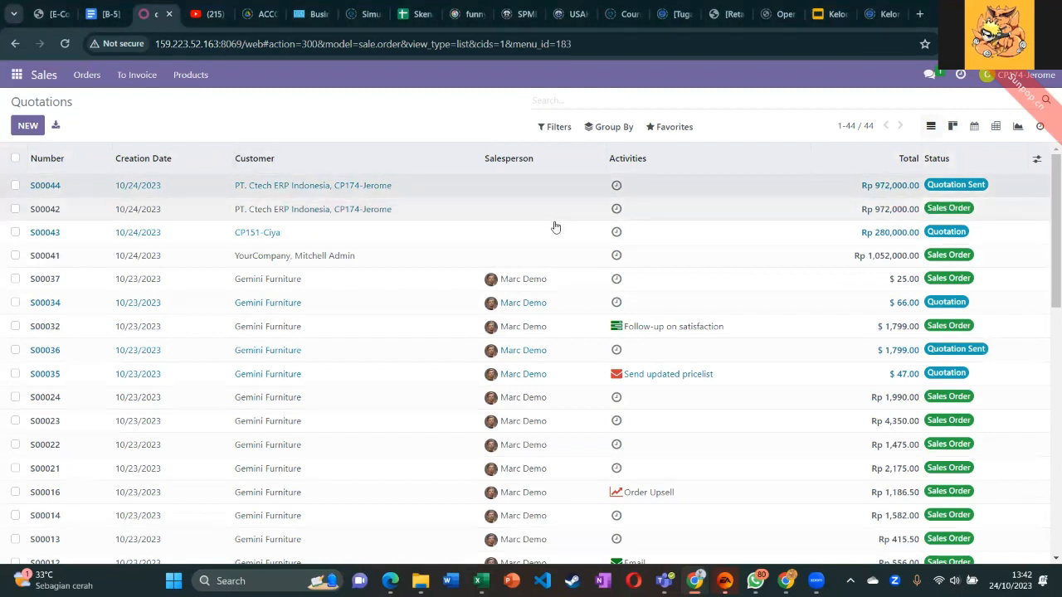
click(467, 199)
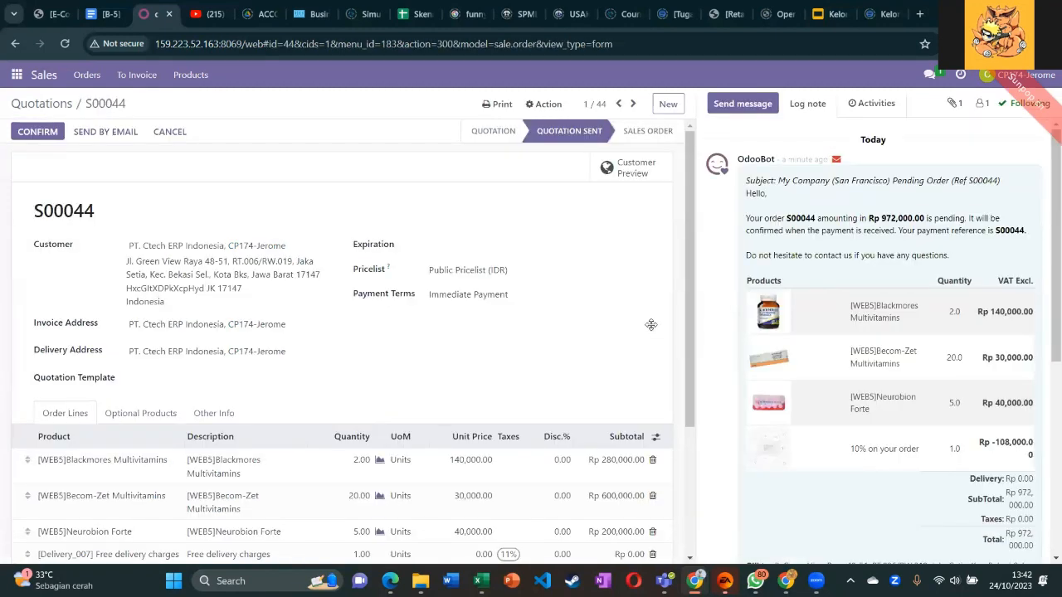
Delete the free delivery charges line, keeping the total at Rp 972,000.00.
scroll(419, 477, down, 3)
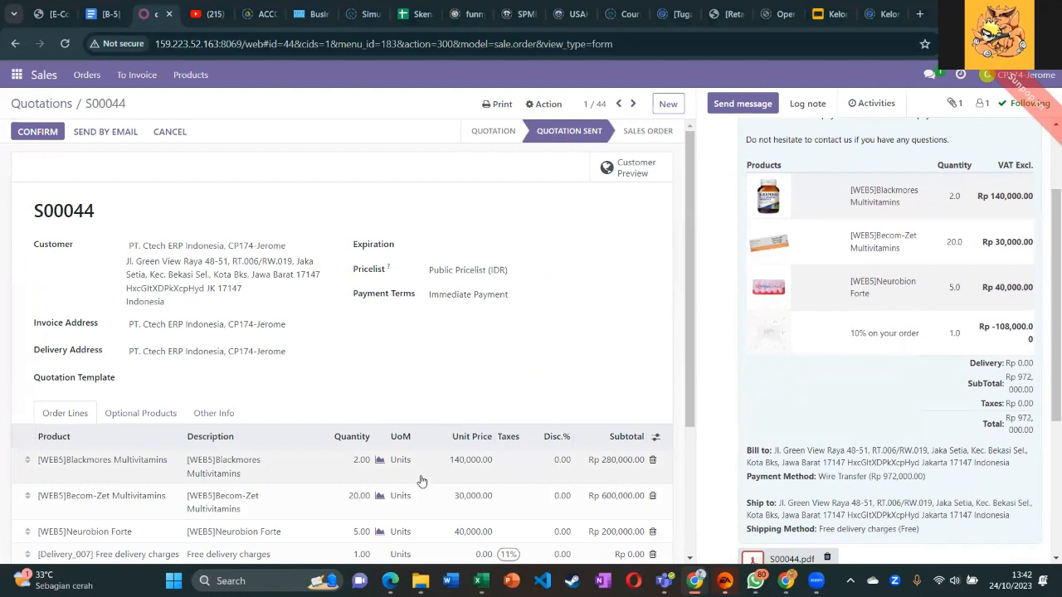
scroll(559, 326, up, 2)
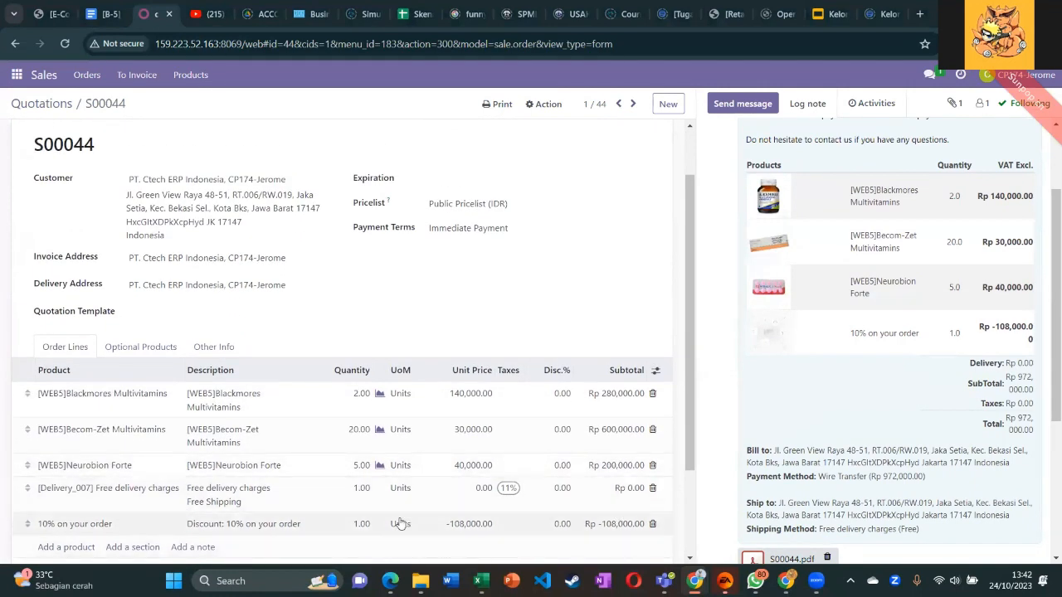
scroll(400, 523, down, 1)
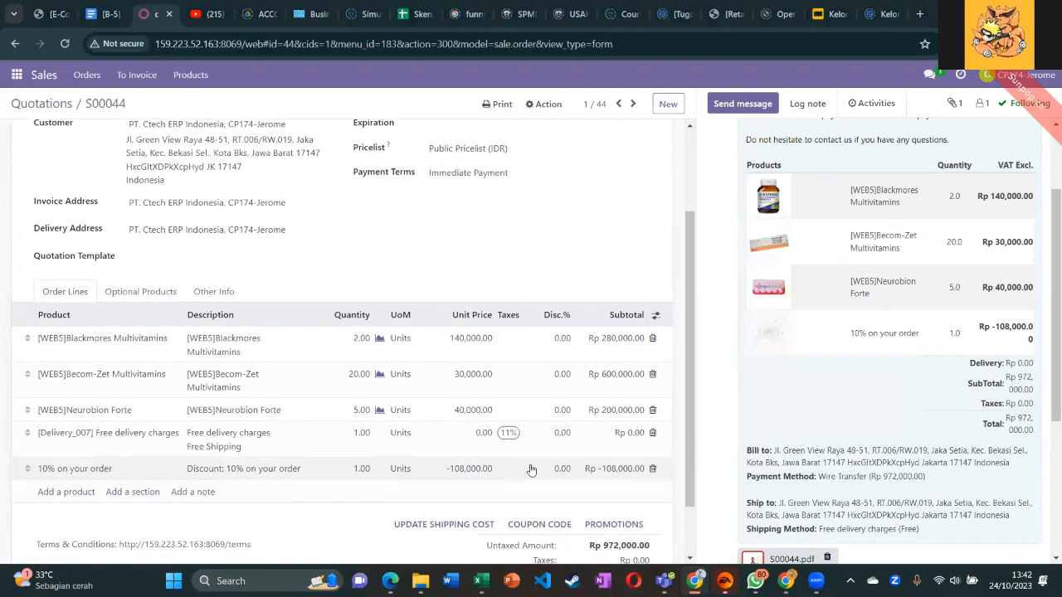
scroll(531, 471, up, 1)
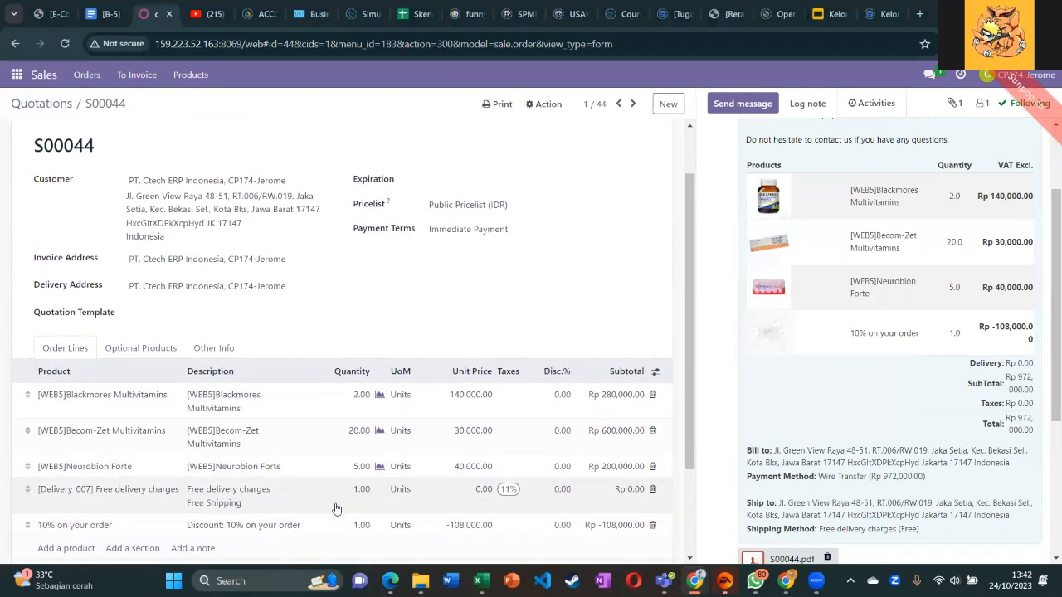
scroll(336, 507, down, 1)
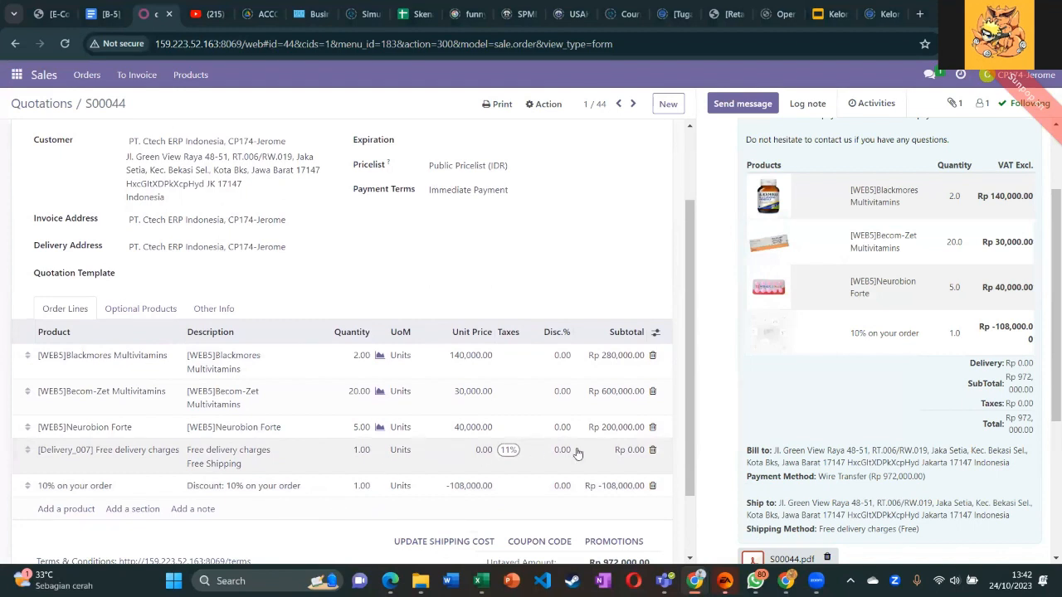
click(652, 450)
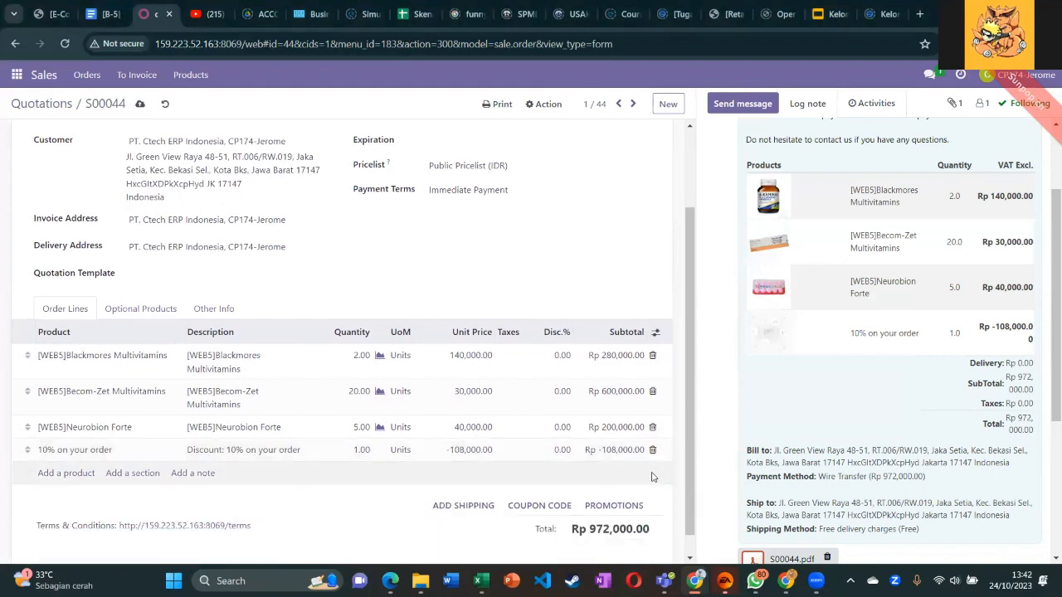
scroll(600, 472, up, 1)
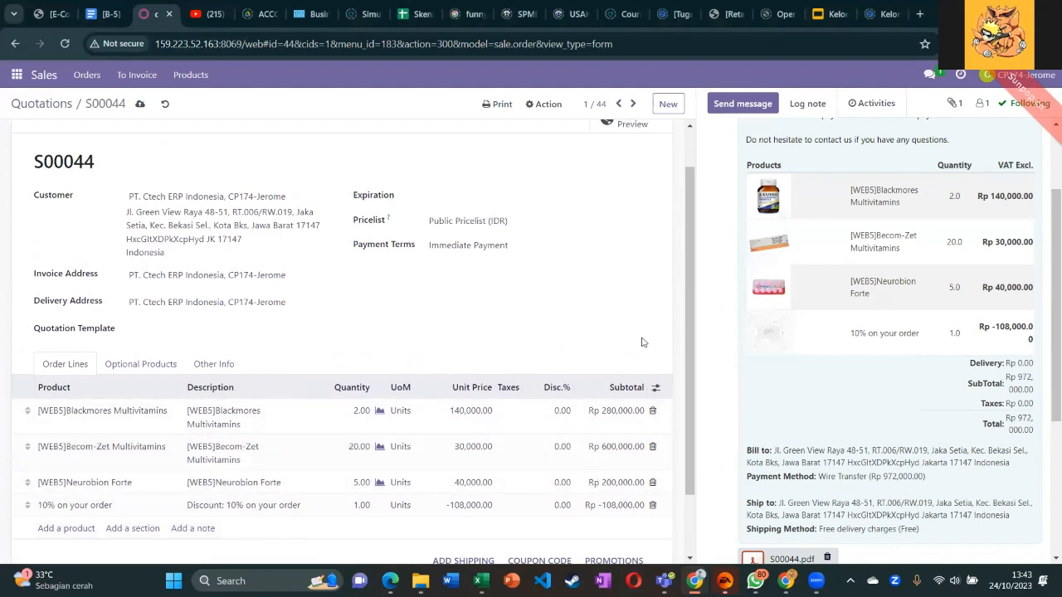
scroll(408, 308, up, 1)
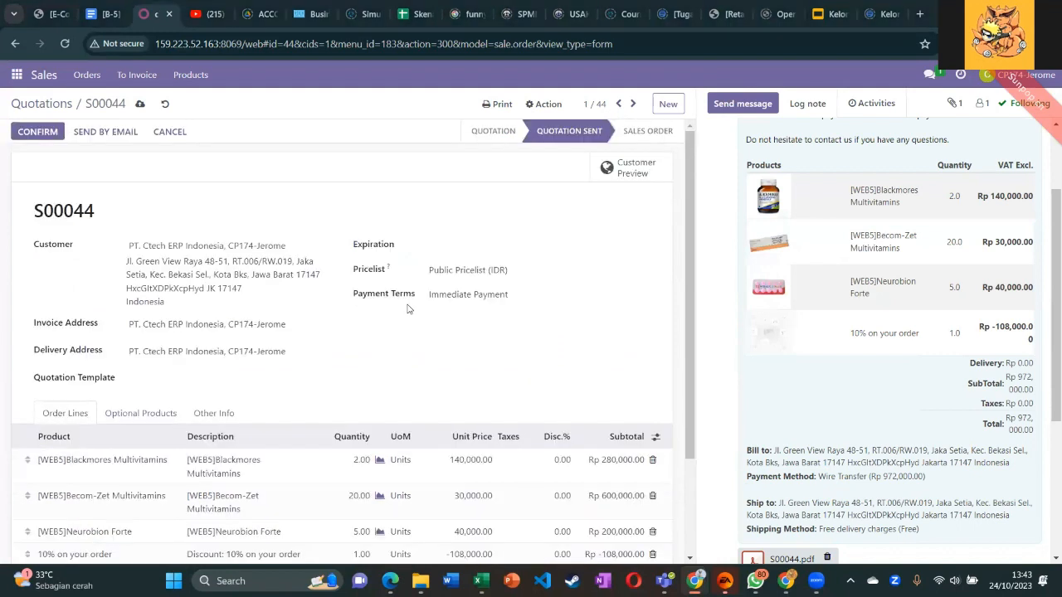
Confirm S00044 as a sales order dated 10/24/2023, generating one delivery.
scroll(372, 344, down, 1)
scroll(792, 368, up, 1)
scroll(383, 305, up, 1)
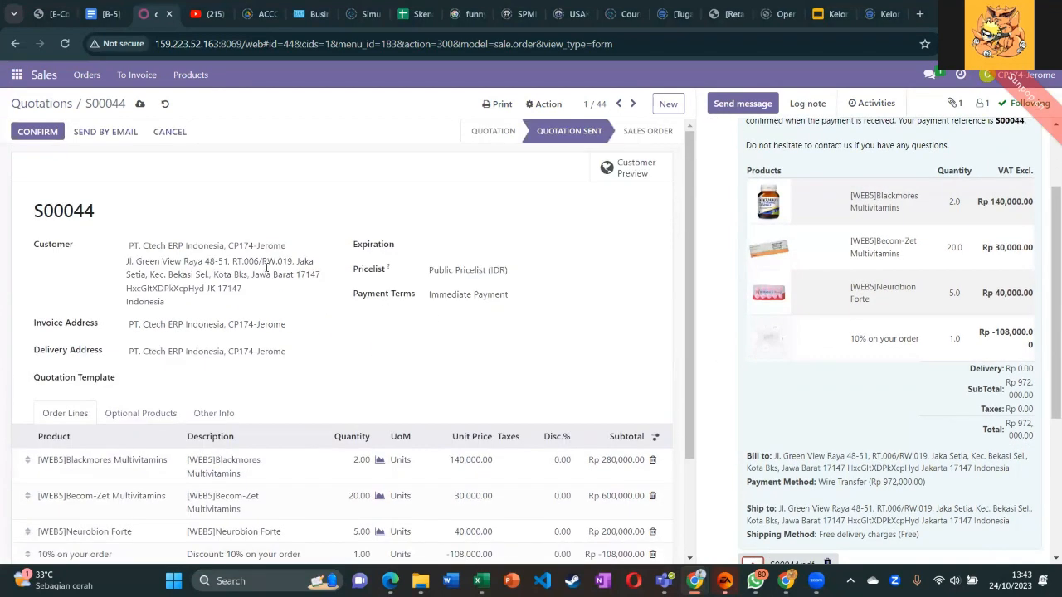
click(43, 134)
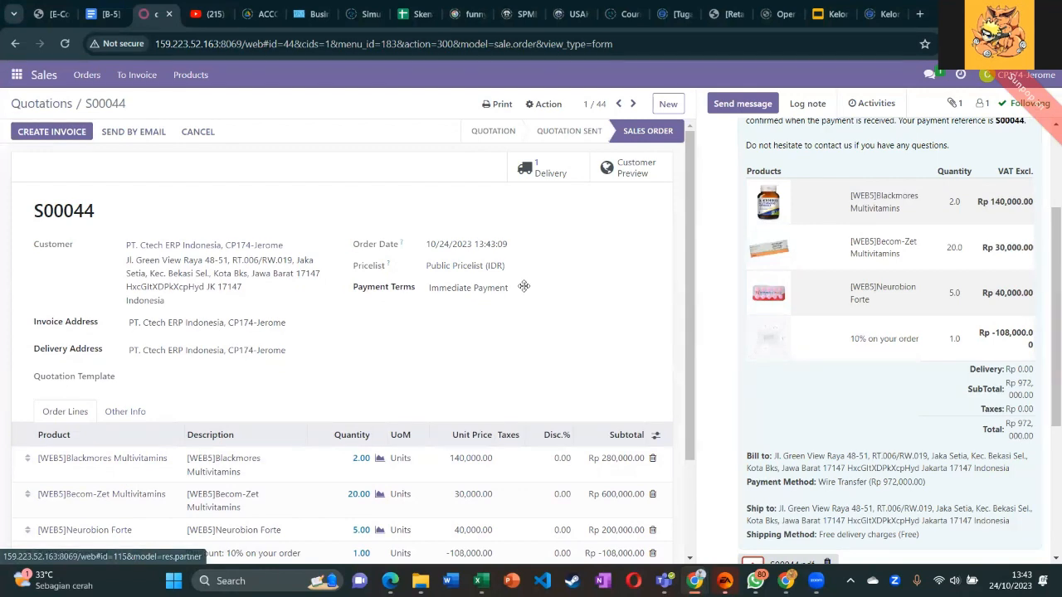
scroll(553, 351, down, 3)
scroll(474, 329, up, 3)
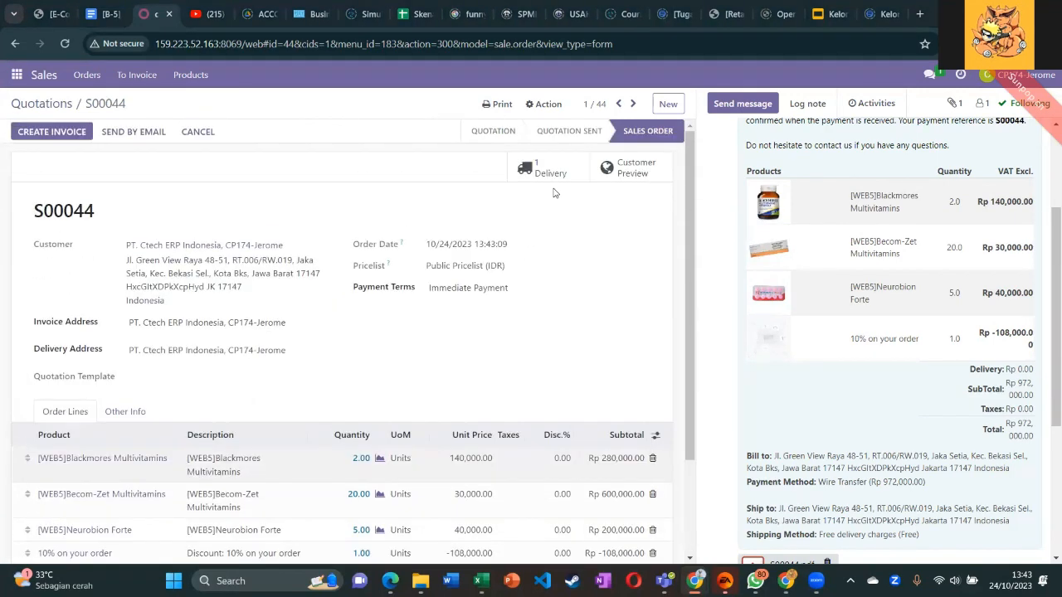
Set all quantities on delivery WH/OUT/00029 and validate it to Done.
click(551, 172)
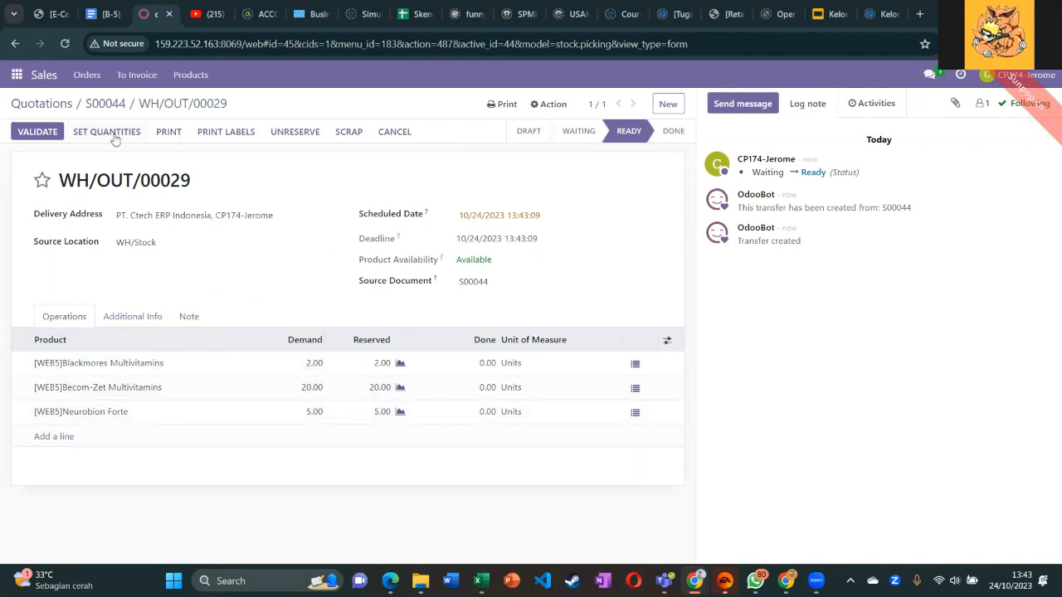
drag(70, 187, 171, 190)
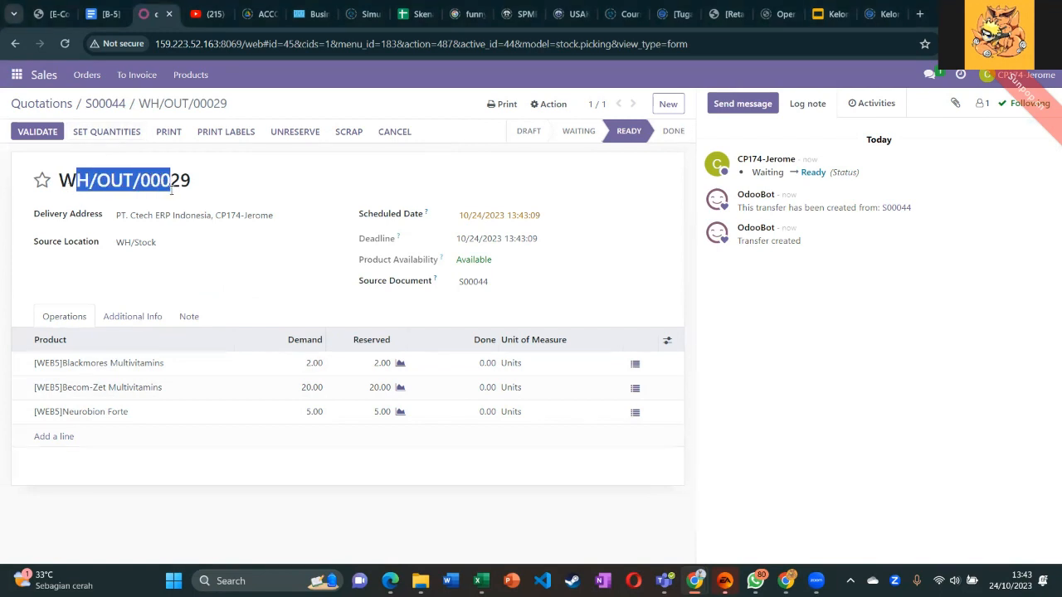
click(105, 133)
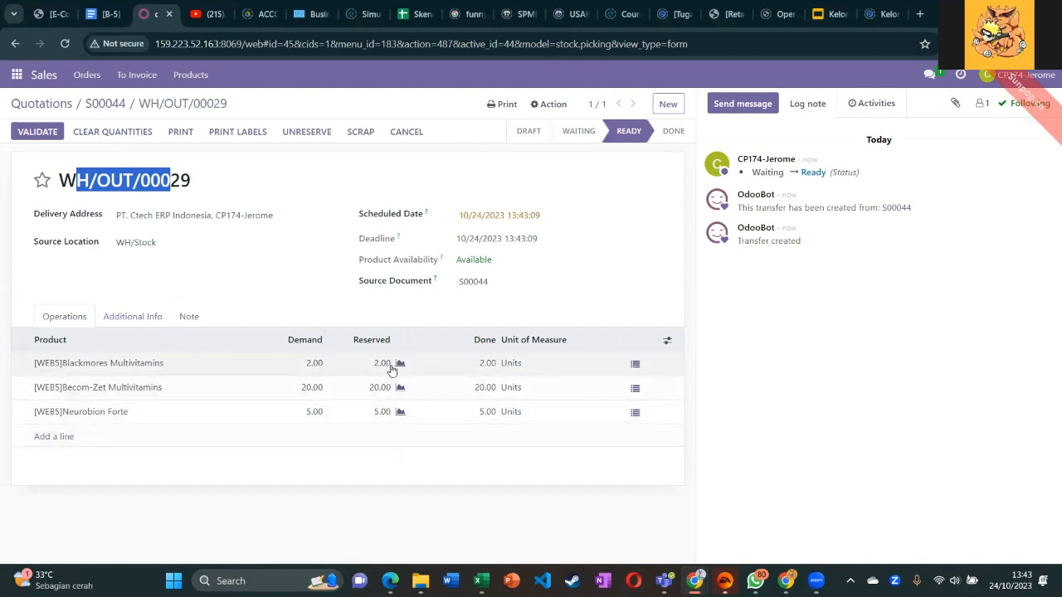
click(24, 138)
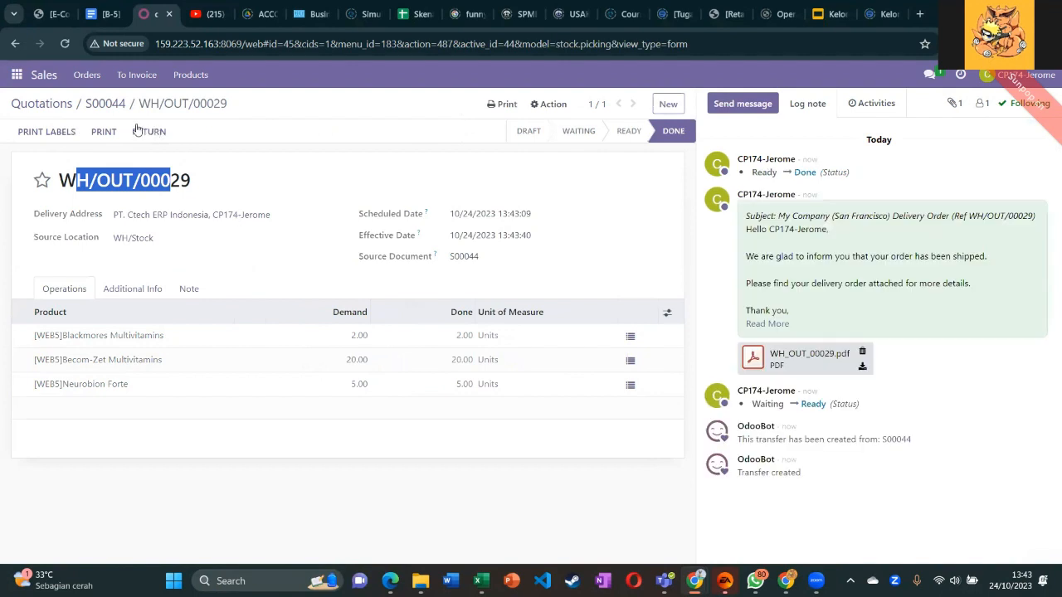
click(105, 104)
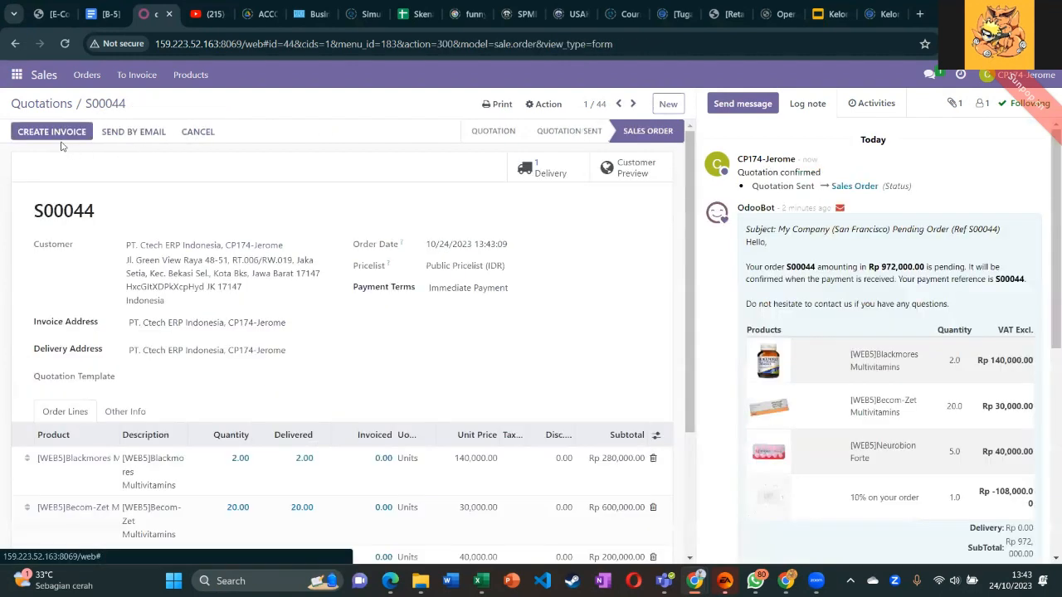
click(54, 137)
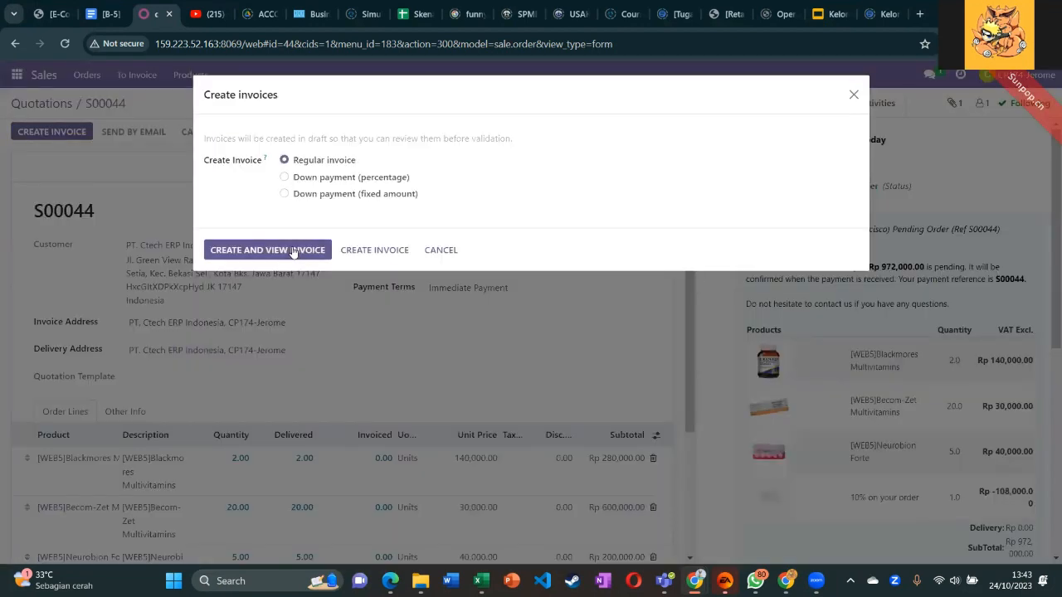
click(299, 253)
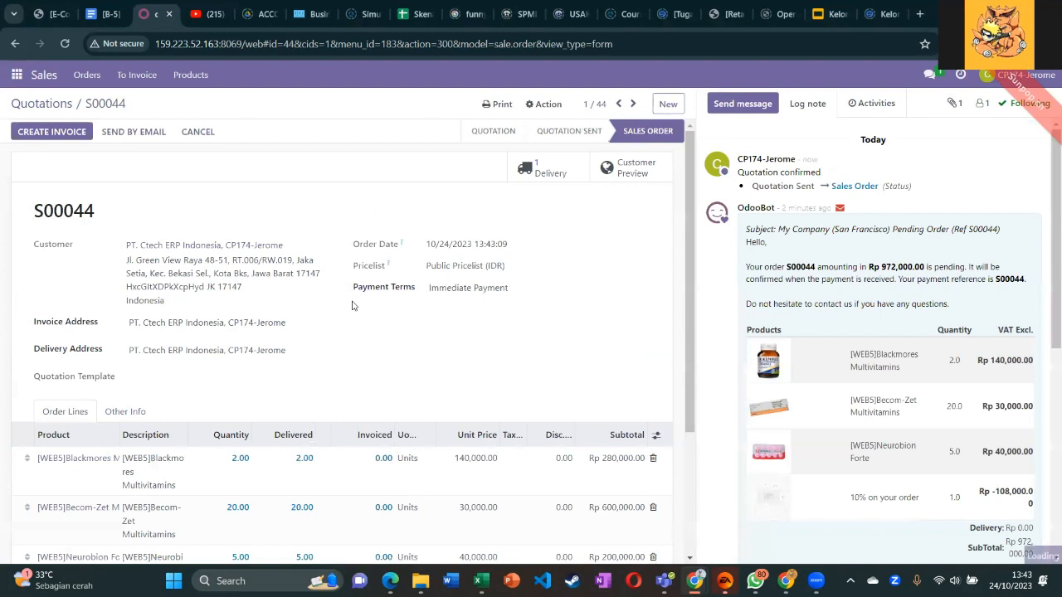
scroll(521, 431, down, 2)
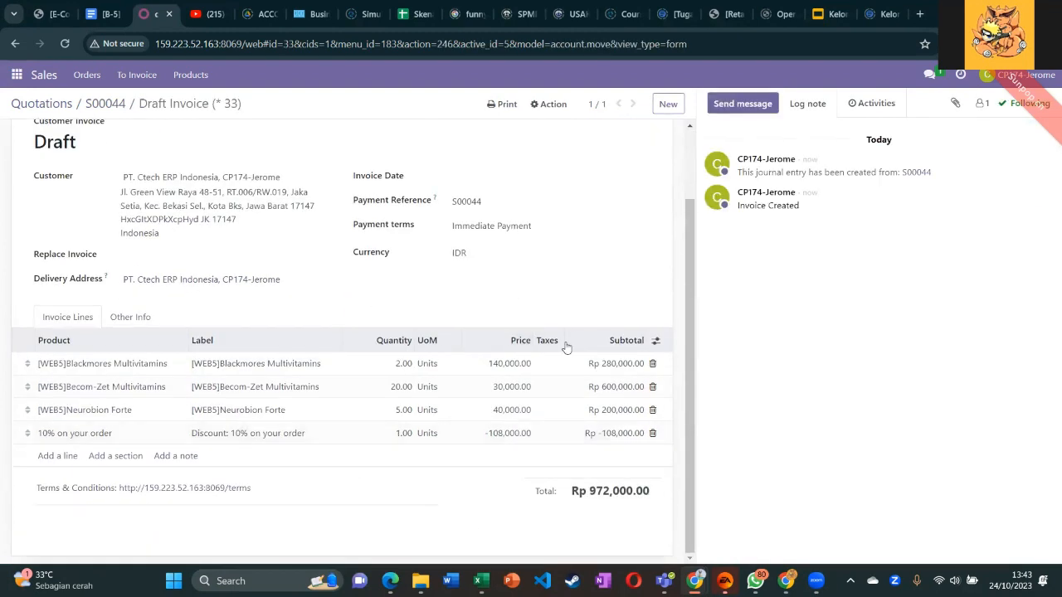
scroll(531, 375, up, 2)
drag(738, 190, 811, 225)
click(665, 364)
scroll(633, 414, down, 2)
scroll(633, 414, up, 2)
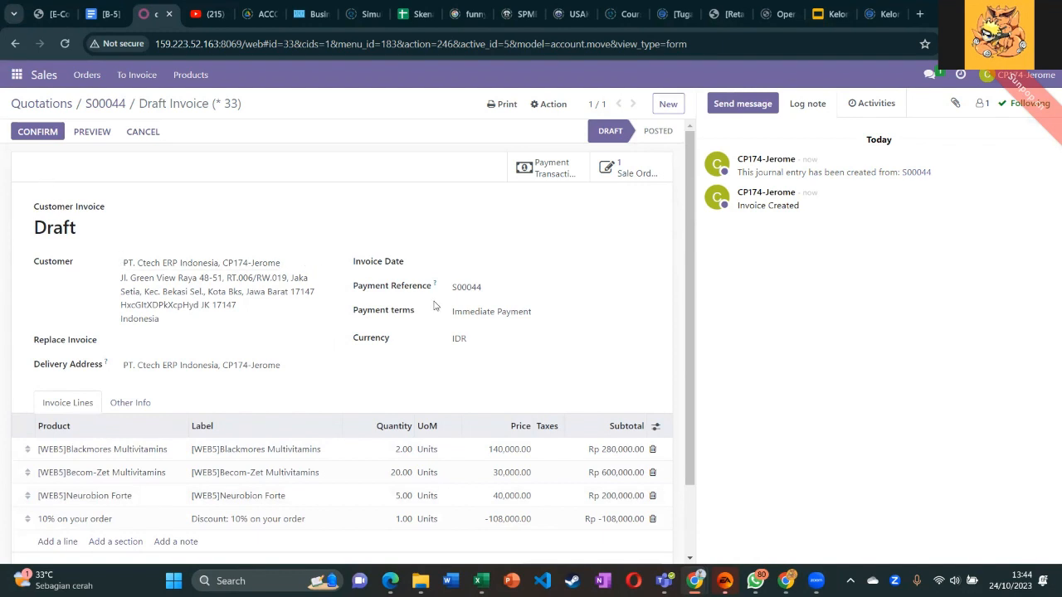
scroll(434, 307, down, 1)
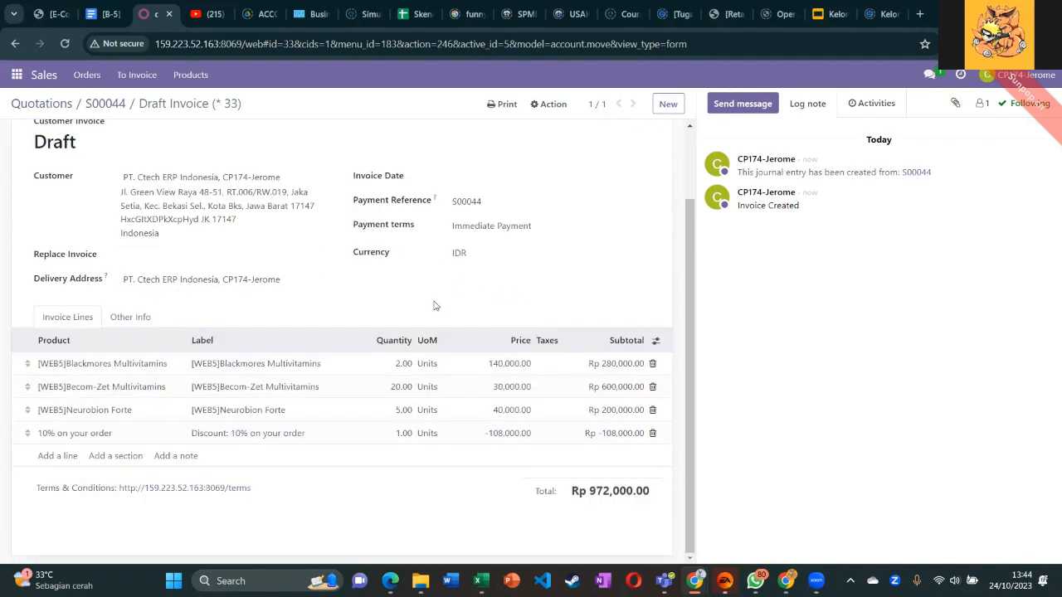
scroll(433, 306, up, 1)
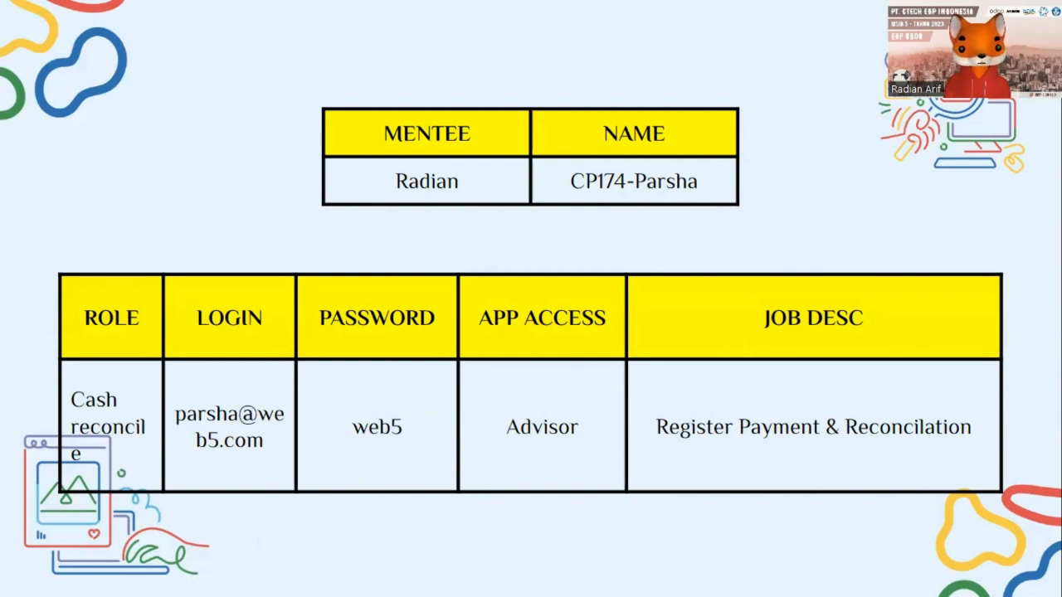
Back in Odoo, list Accounting's 15 customer invoices, locating INV/2023/00006 for Rp 972,000.00.
key(ctrl+Tab)
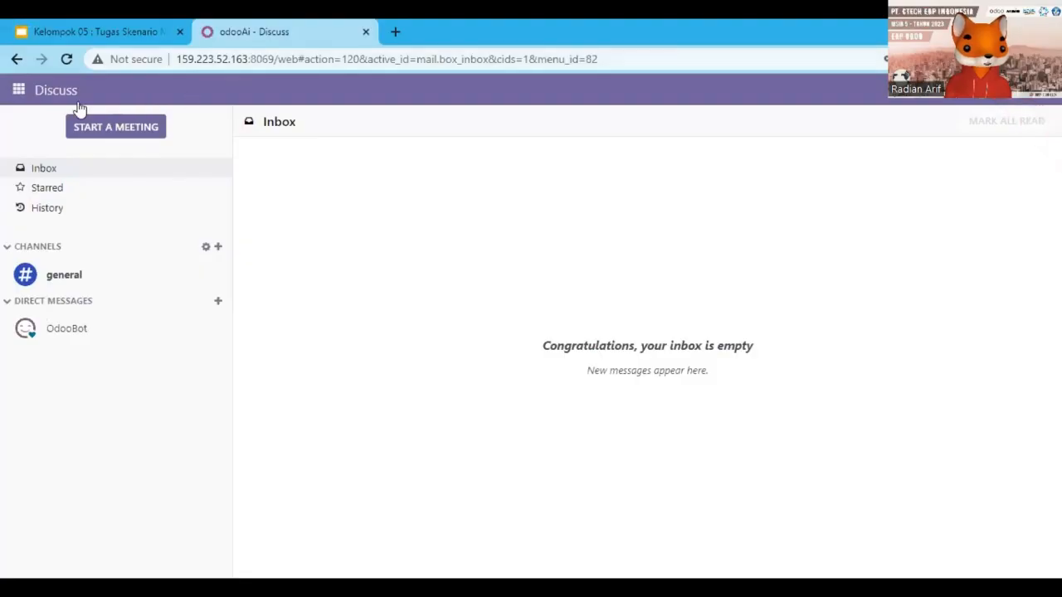
click(23, 93)
click(60, 175)
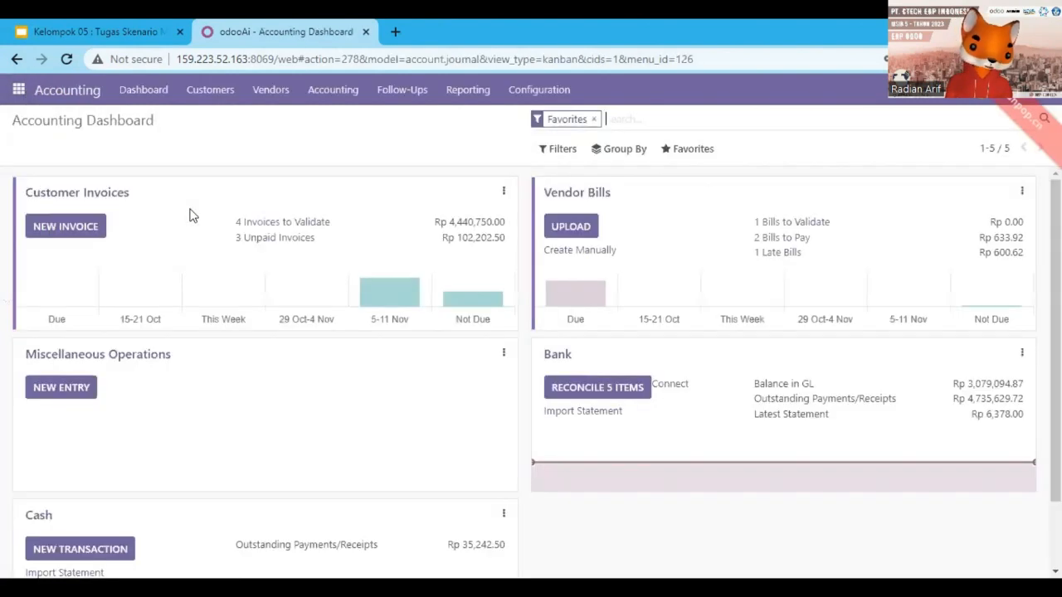
scroll(189, 215, down, 1)
scroll(154, 285, up, 1)
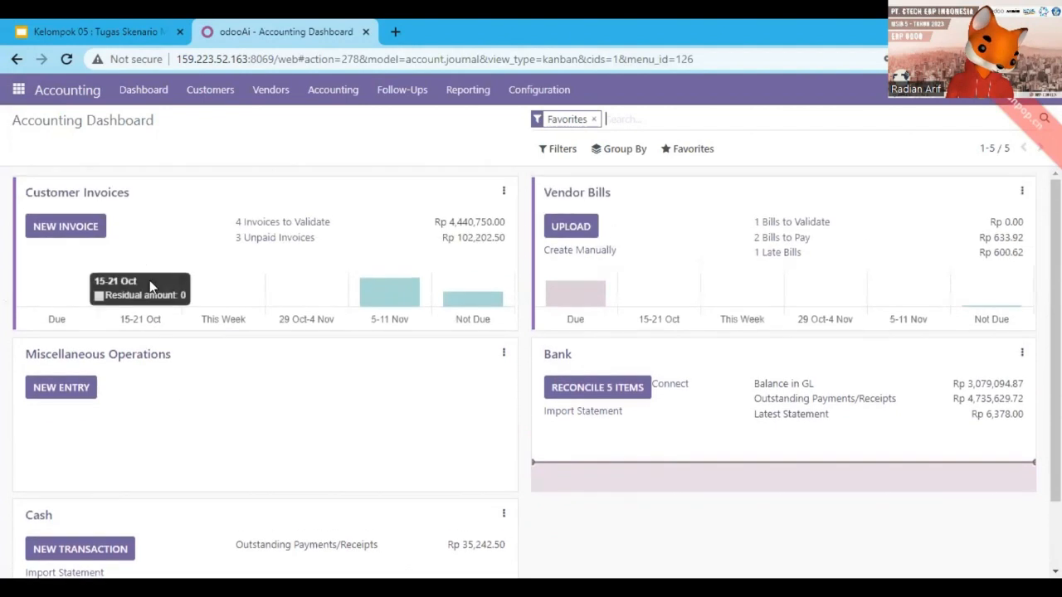
click(129, 194)
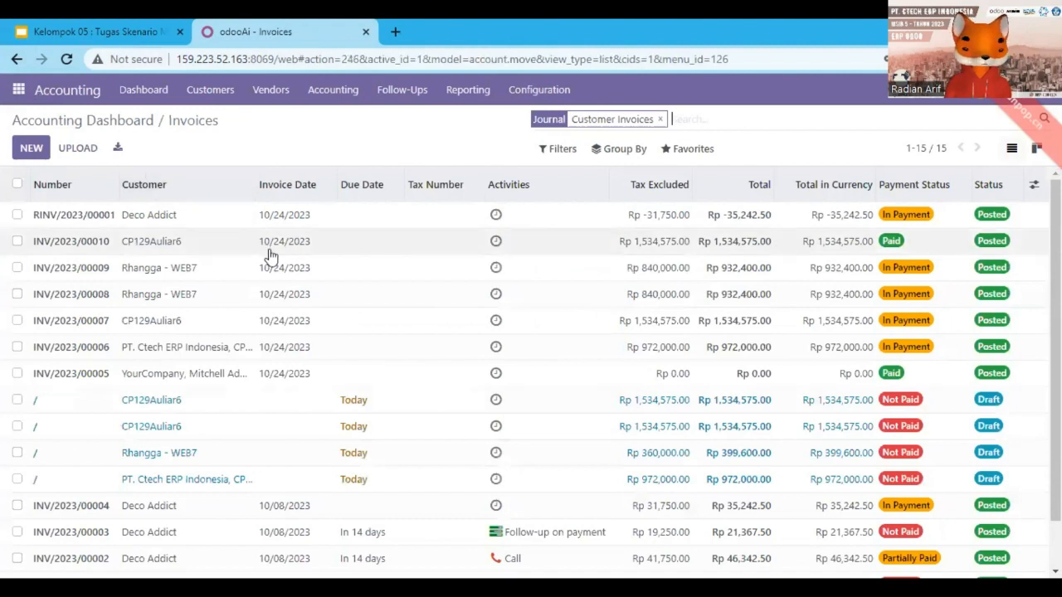
scroll(268, 260, down, 1)
scroll(256, 344, up, 1)
scroll(257, 343, down, 1)
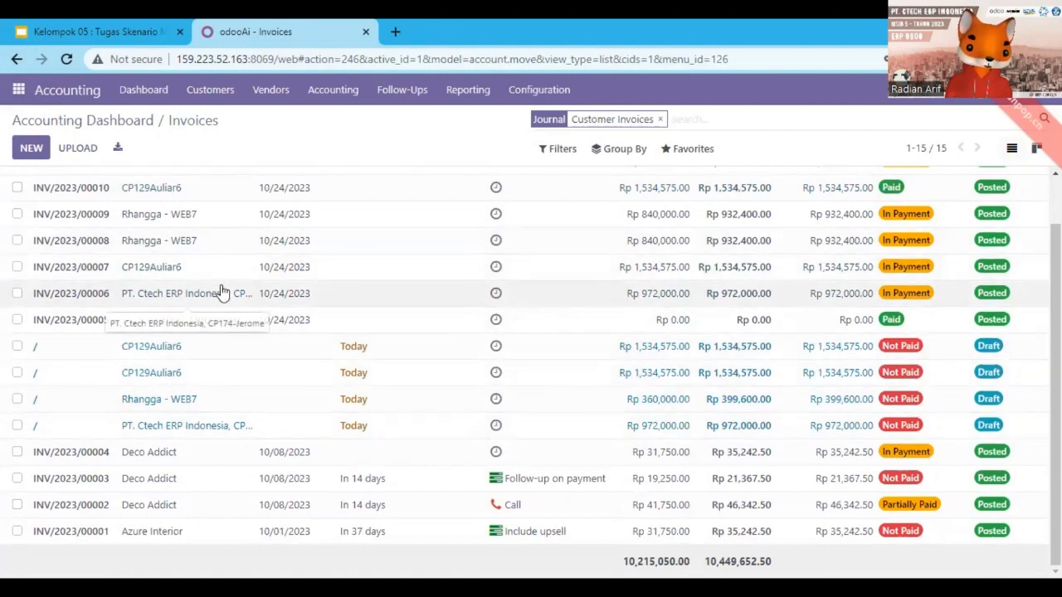
scroll(222, 293, up, 1)
scroll(223, 293, down, 1)
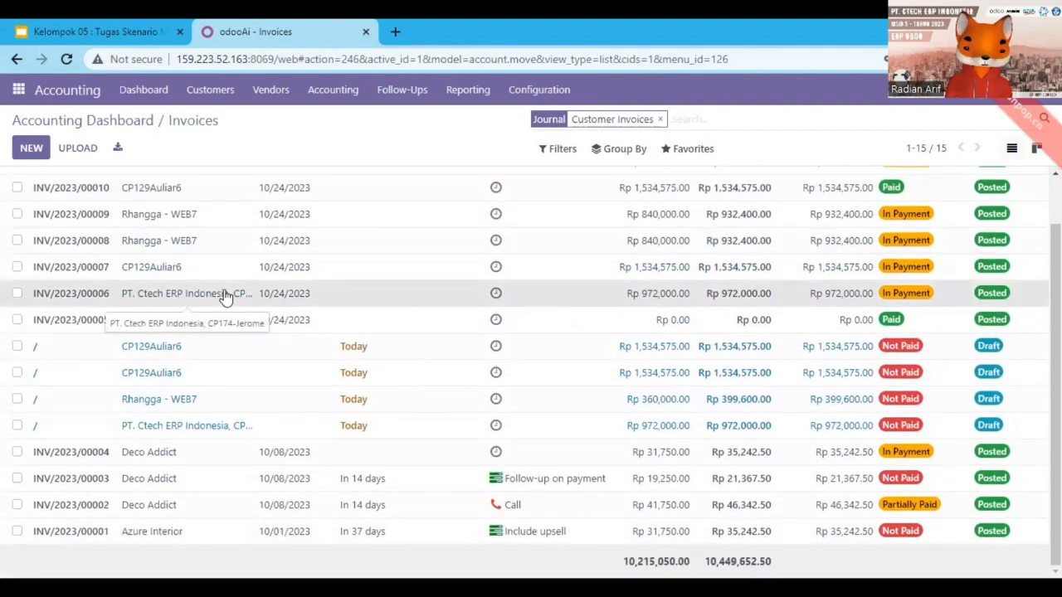
Open invoice INV/2023/00006 and bring up its Send Invoice dialog with the PDF attached.
click(225, 298)
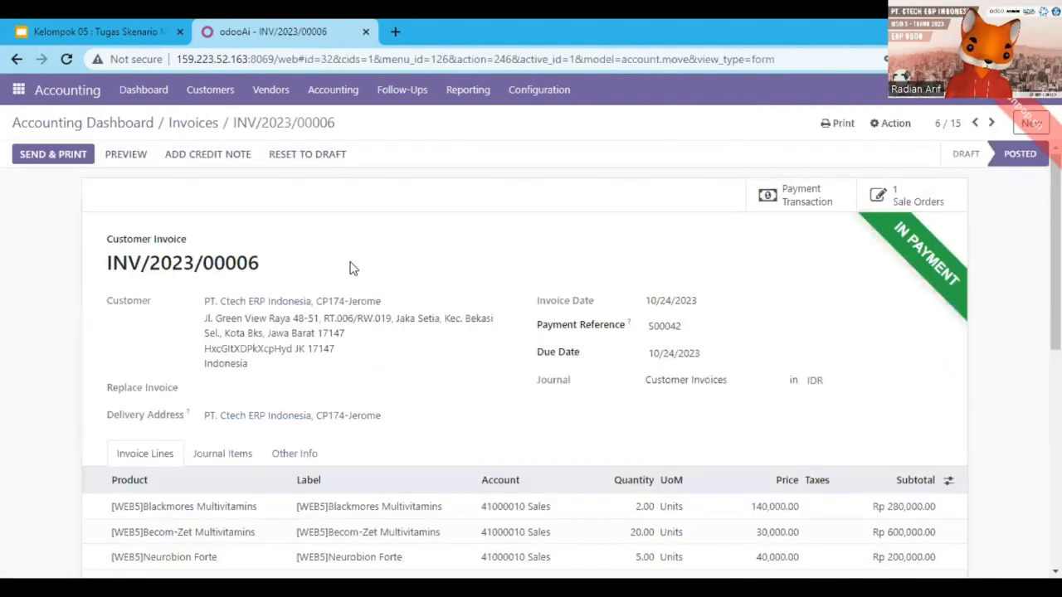
scroll(640, 261, down, 5)
scroll(641, 262, up, 5)
scroll(640, 262, down, 6)
scroll(643, 261, up, 6)
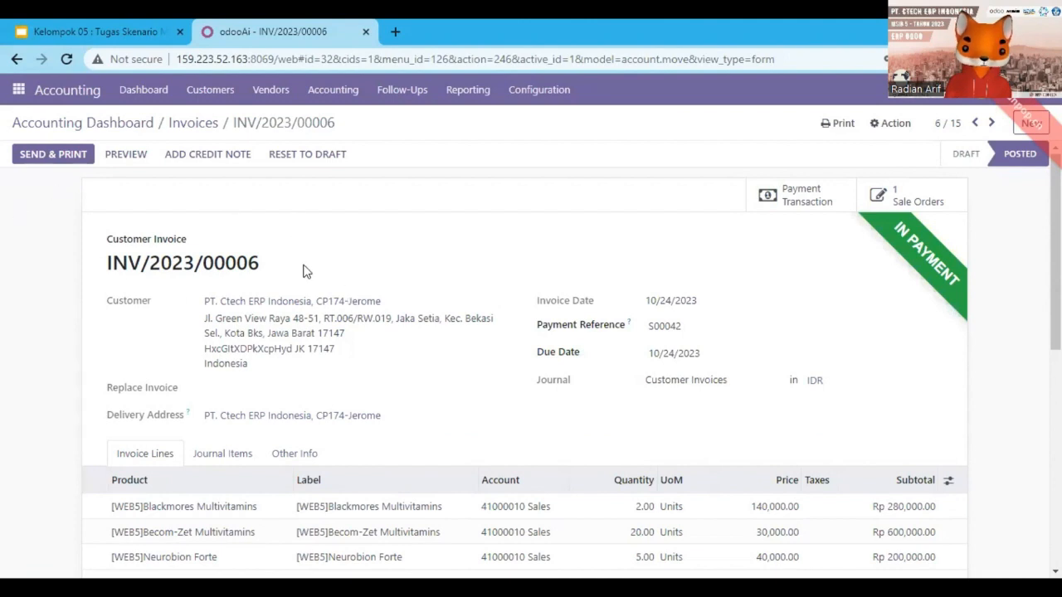
click(75, 163)
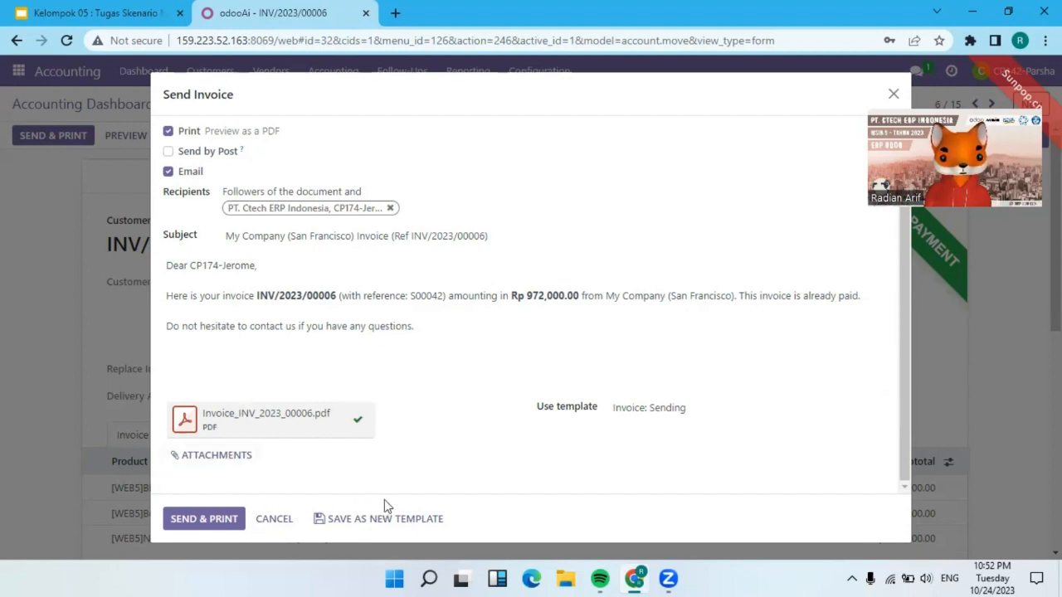
Download Invoice_INV_2023_00006.pdf to Documents and open it, declining the IDM prompt.
click(233, 413)
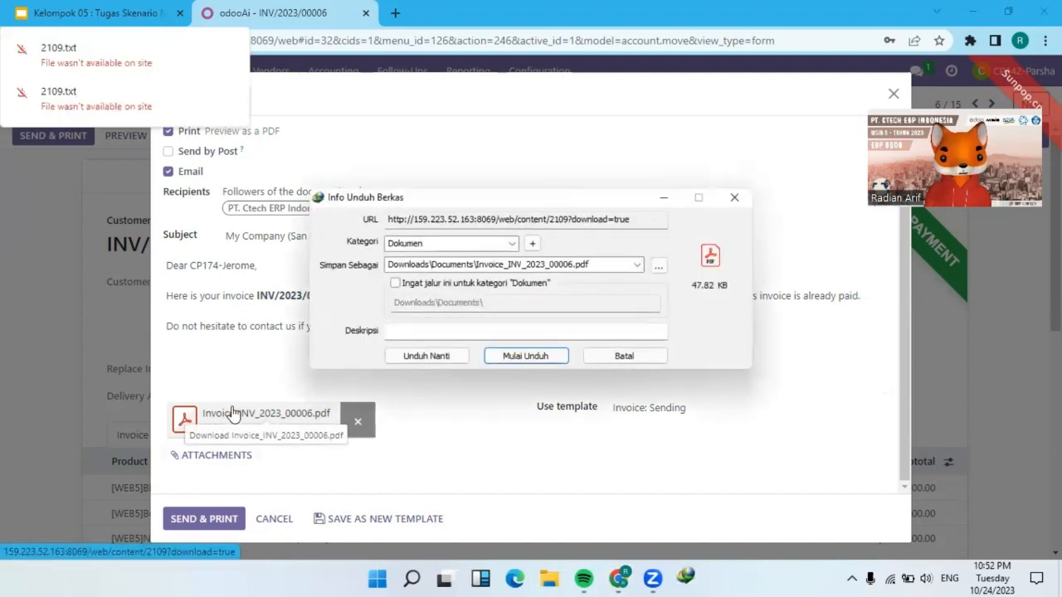
click(514, 355)
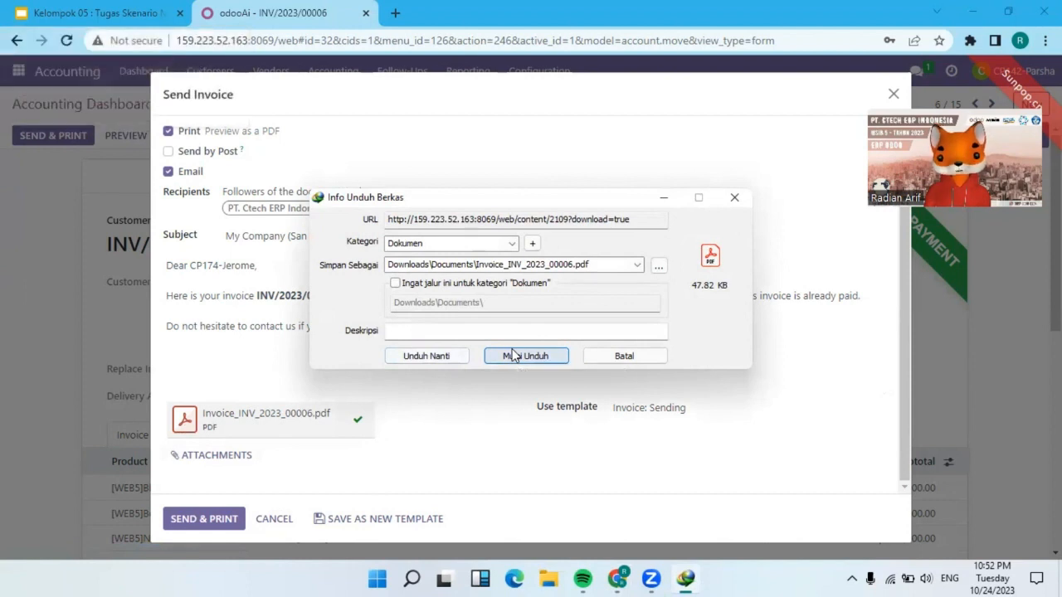
click(427, 340)
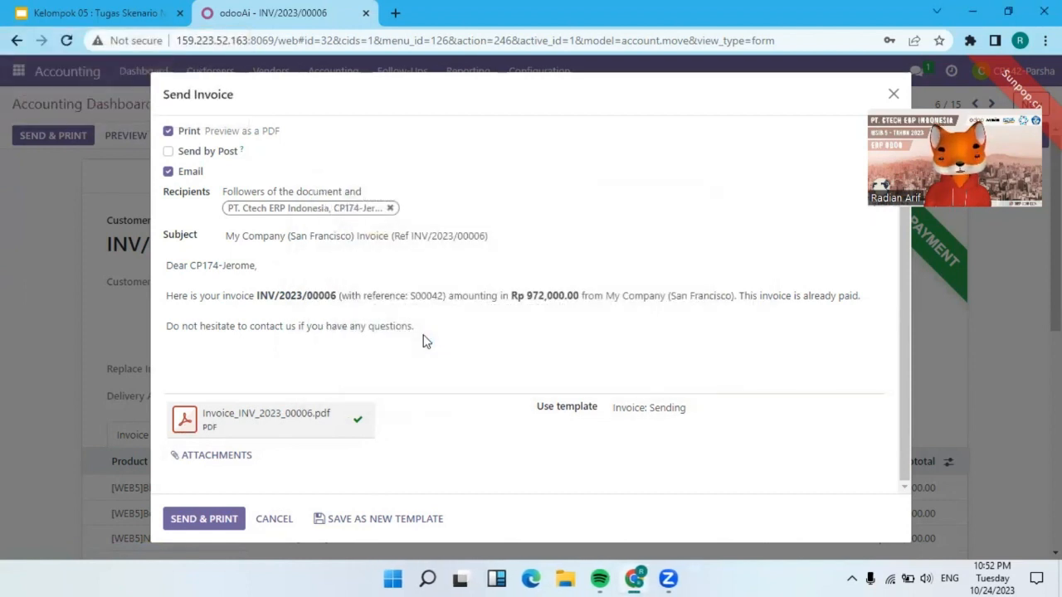
click(649, 342)
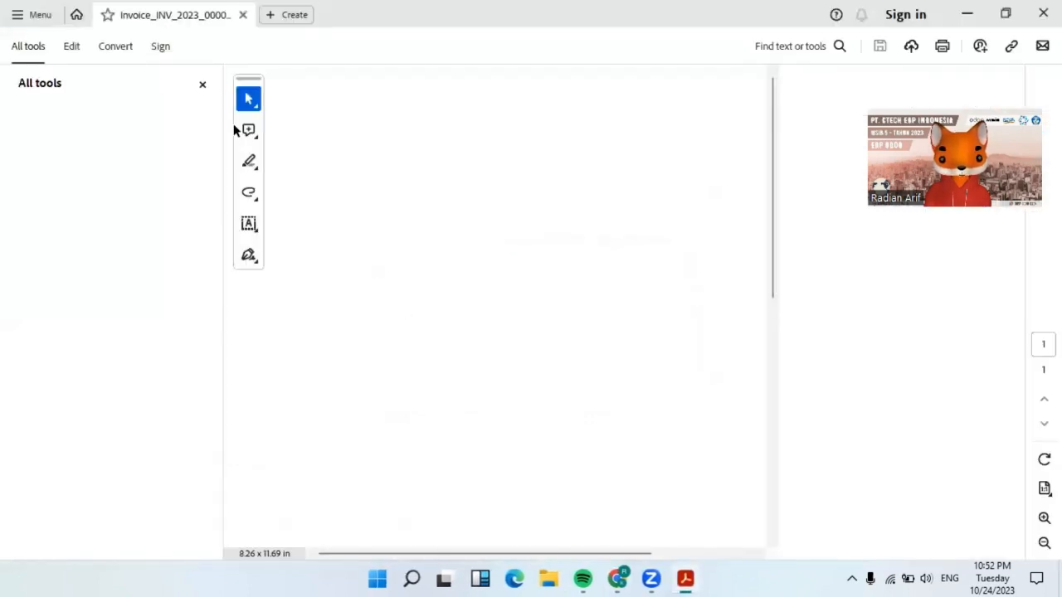
Hide the All tools and Bookmarks panels, then scroll invoice INV/2023/00006 down to the Rp 972,000.00 total.
click(201, 86)
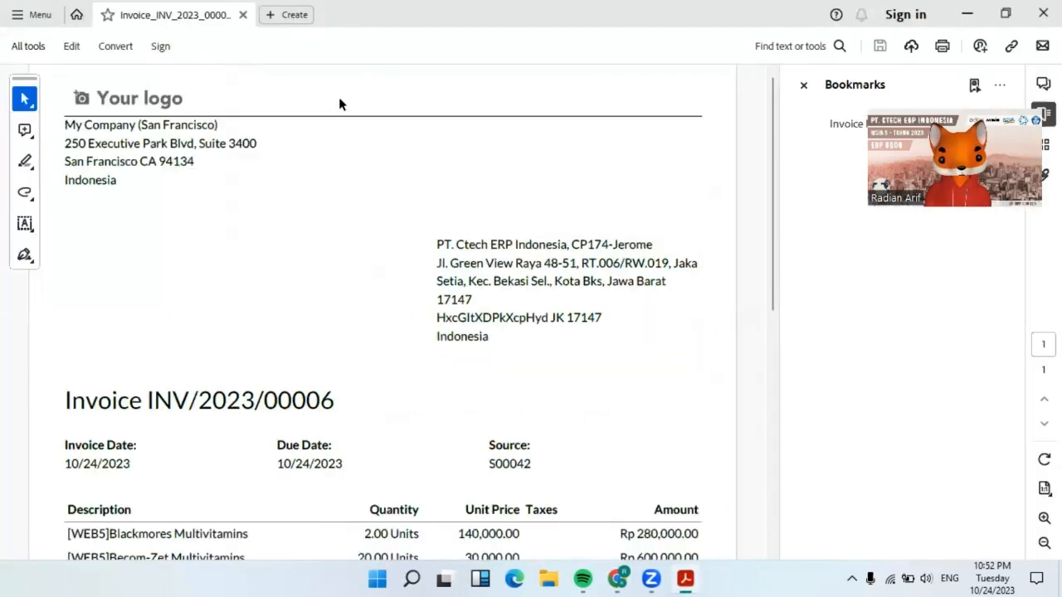
click(802, 86)
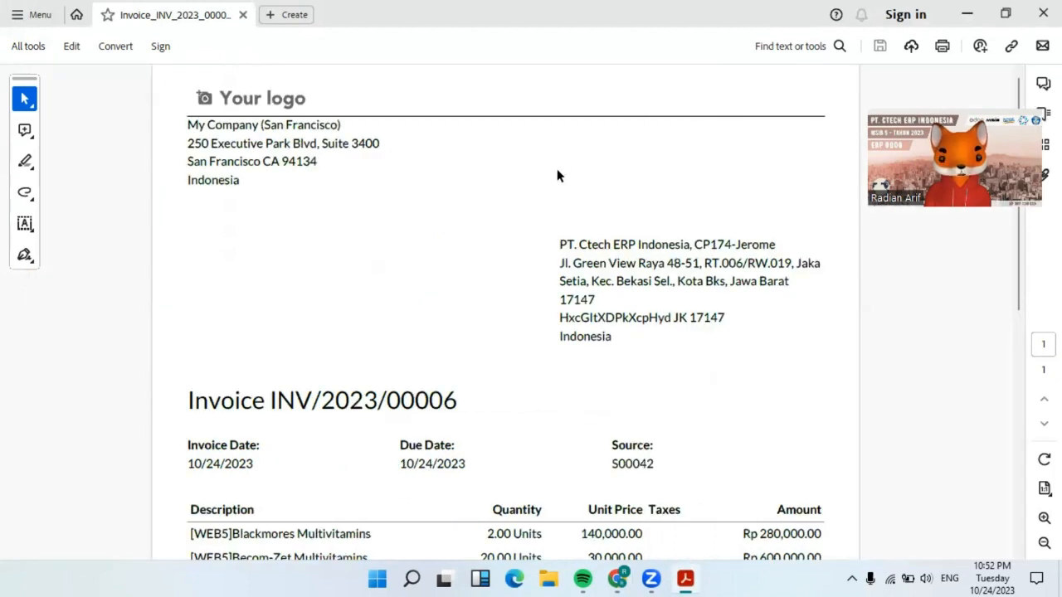
scroll(557, 169, down, 3)
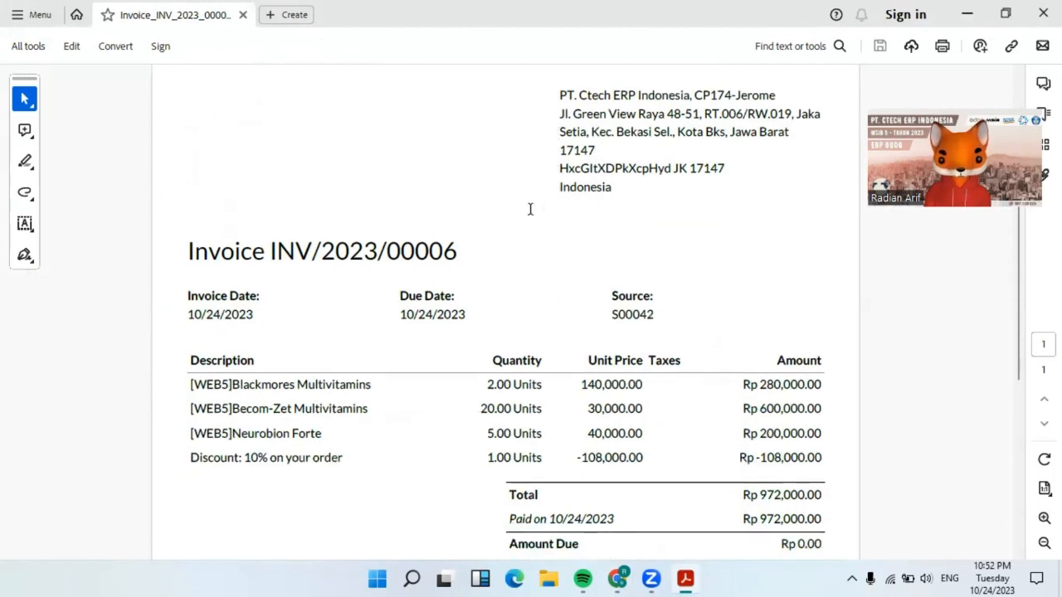
scroll(531, 217, up, 3)
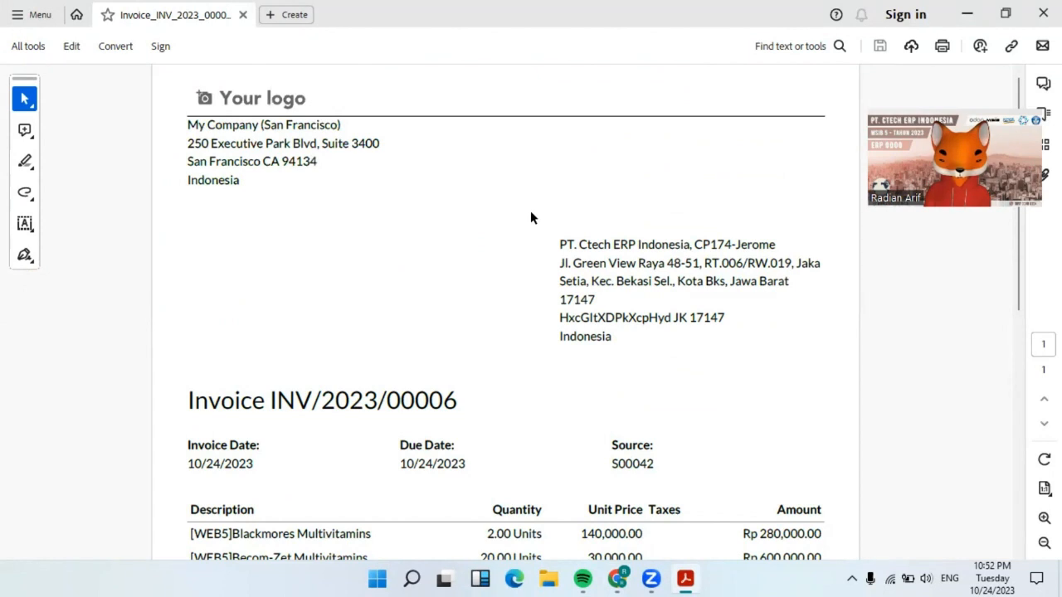
scroll(512, 237, down, 2)
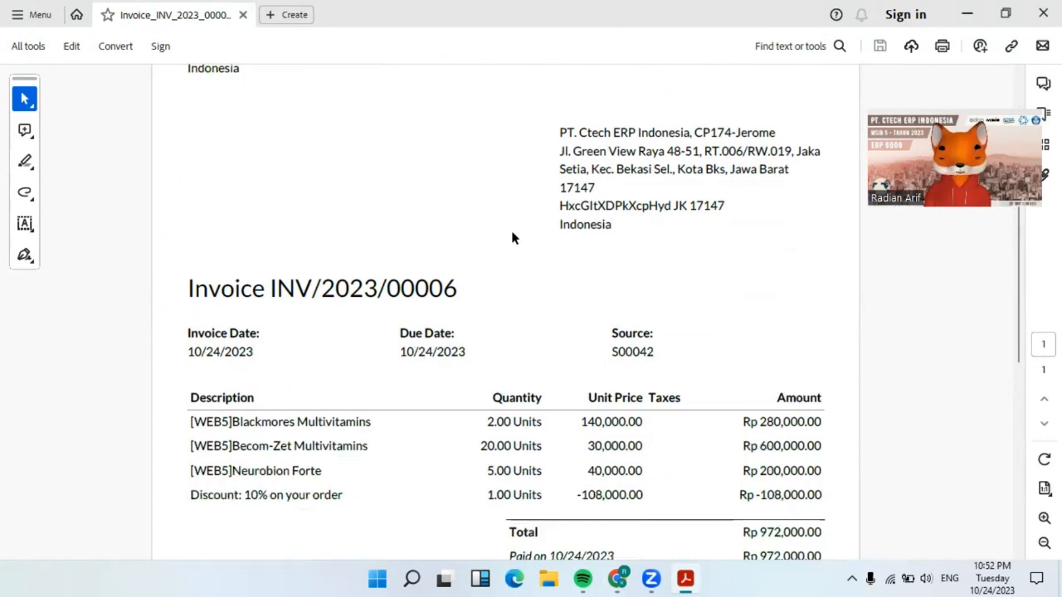
scroll(512, 238, down, 7)
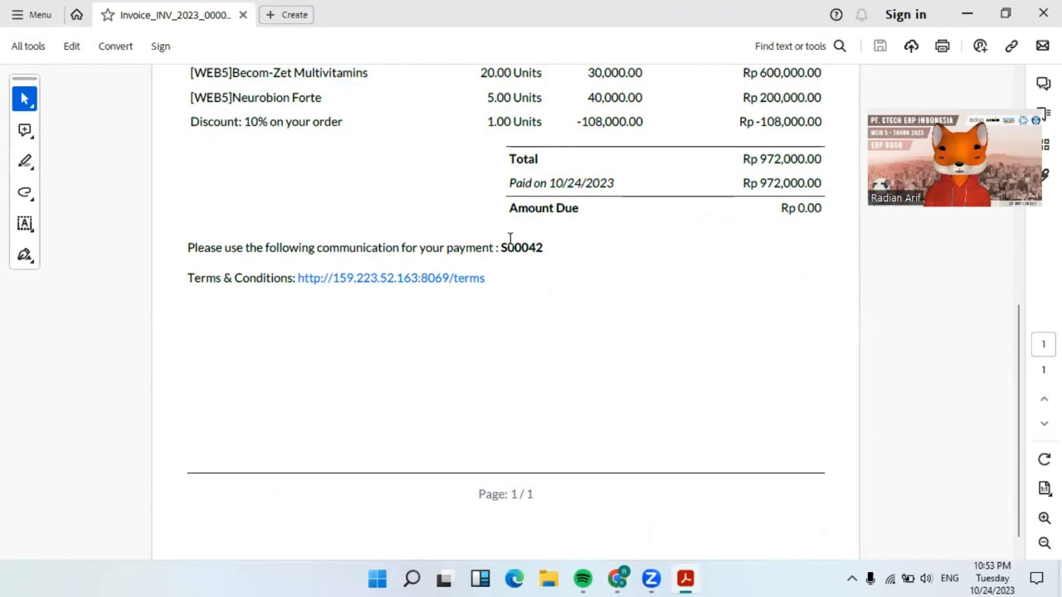